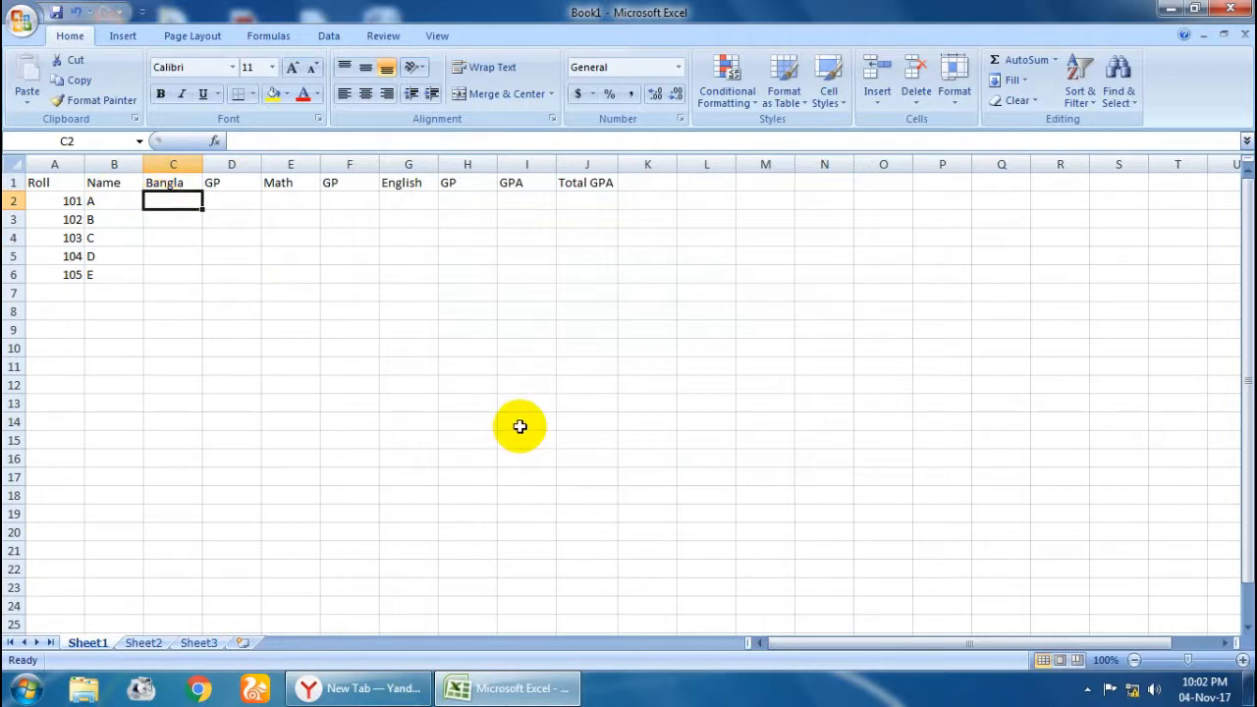
Step: Enter the Bangla marks 75, 85, 90, 78 and 60 in cells C2 to C6 for rolls 101 to 105
{"action": "type", "text": "75"}
{"action": "key", "text": "Return"}
{"action": "type", "text": "85"}
{"action": "key", "text": "Return"}
{"action": "type", "text": "9"}
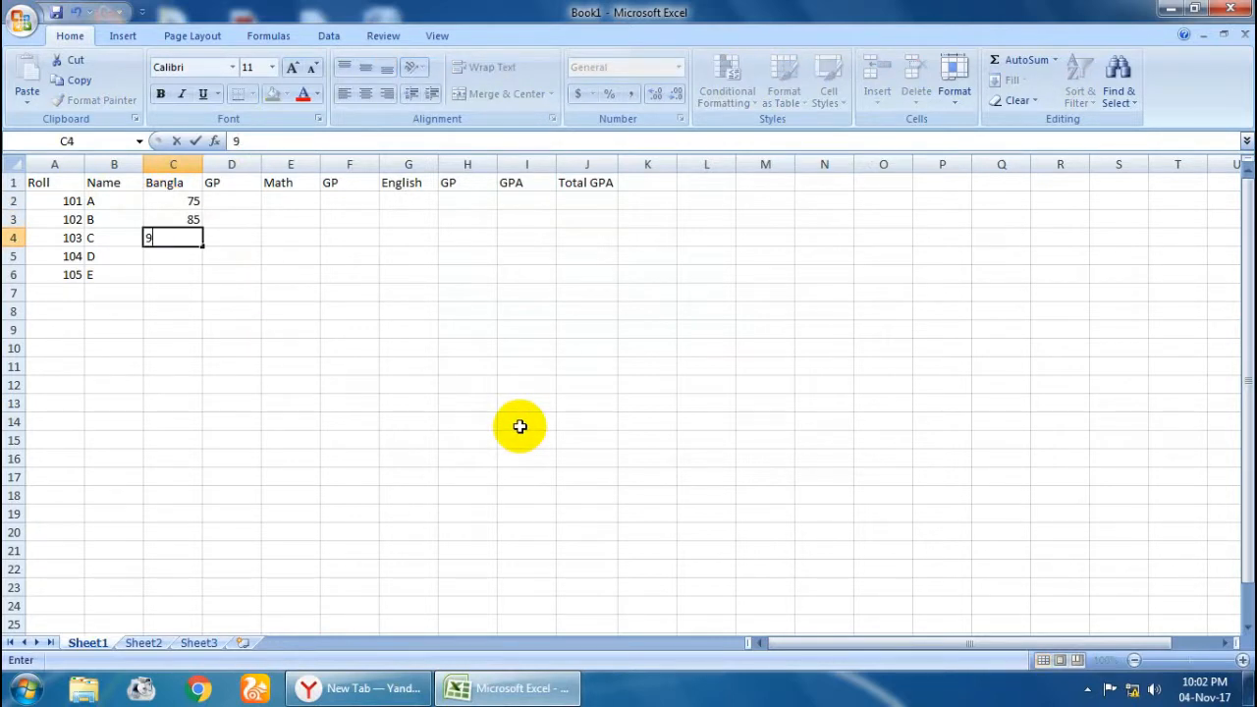
{"action": "type", "text": "0"}
{"action": "key", "text": "Return"}
{"action": "type", "text": "78"}
{"action": "key", "text": "Return"}
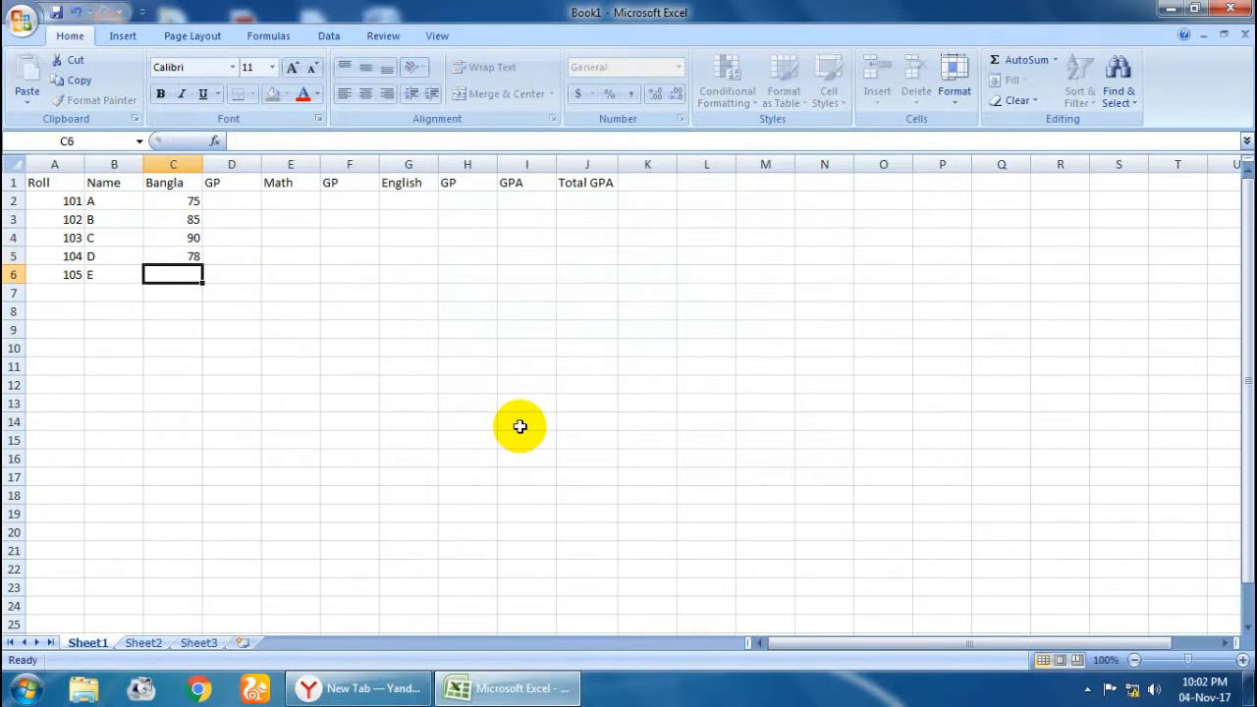
{"action": "type", "text": "60"}
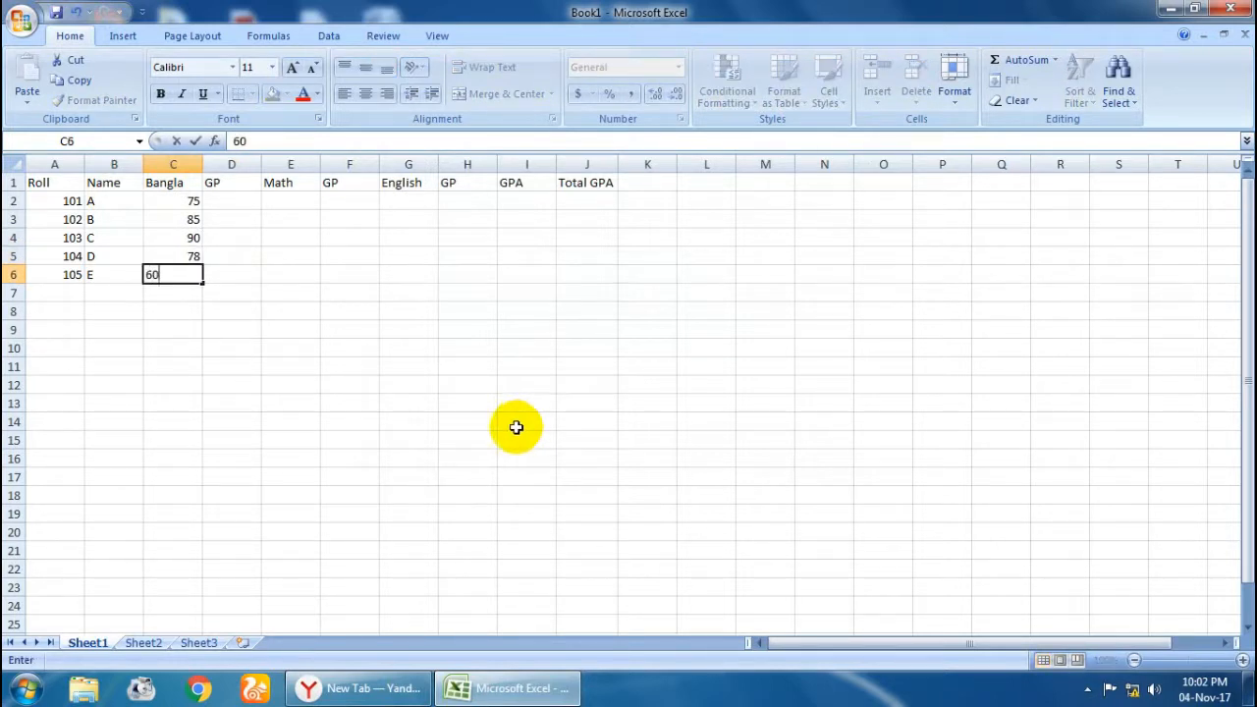
{"action": "left_click", "coordinate": [247, 204]}
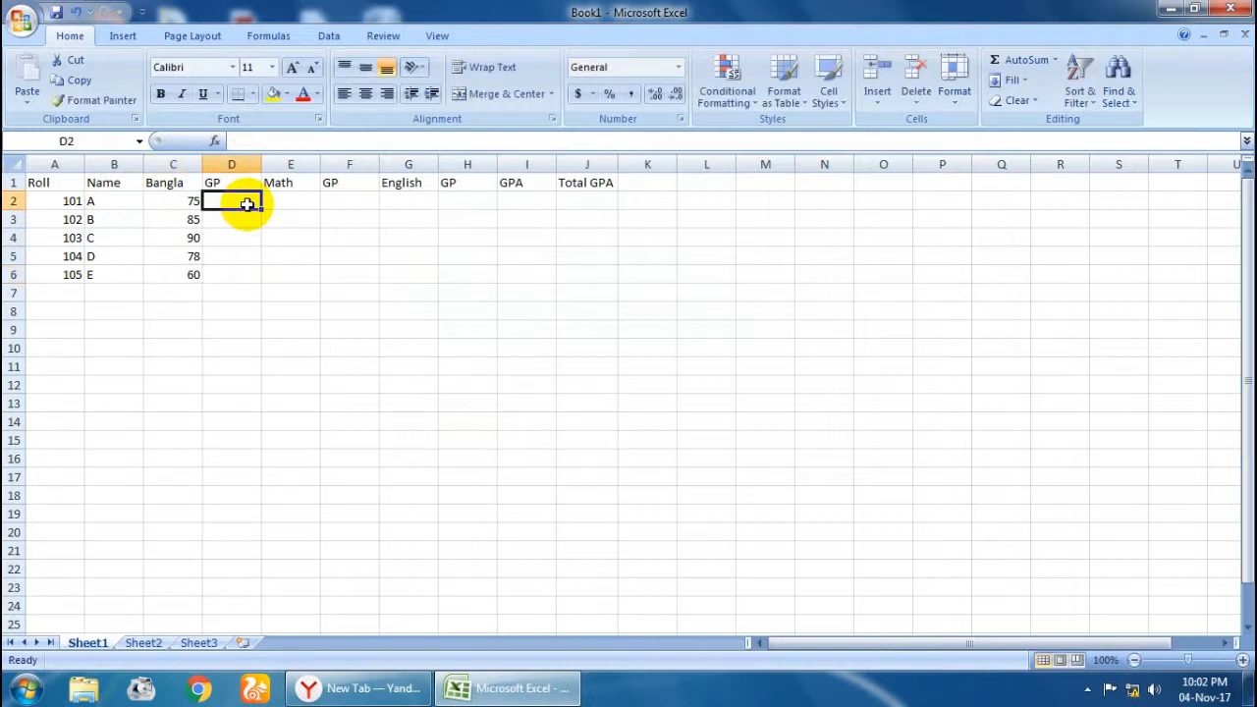
Step: Enter the Math marks 95, 82, 40, 45 and 55 in cells E2 to E6
{"action": "left_click", "coordinate": [307, 199]}
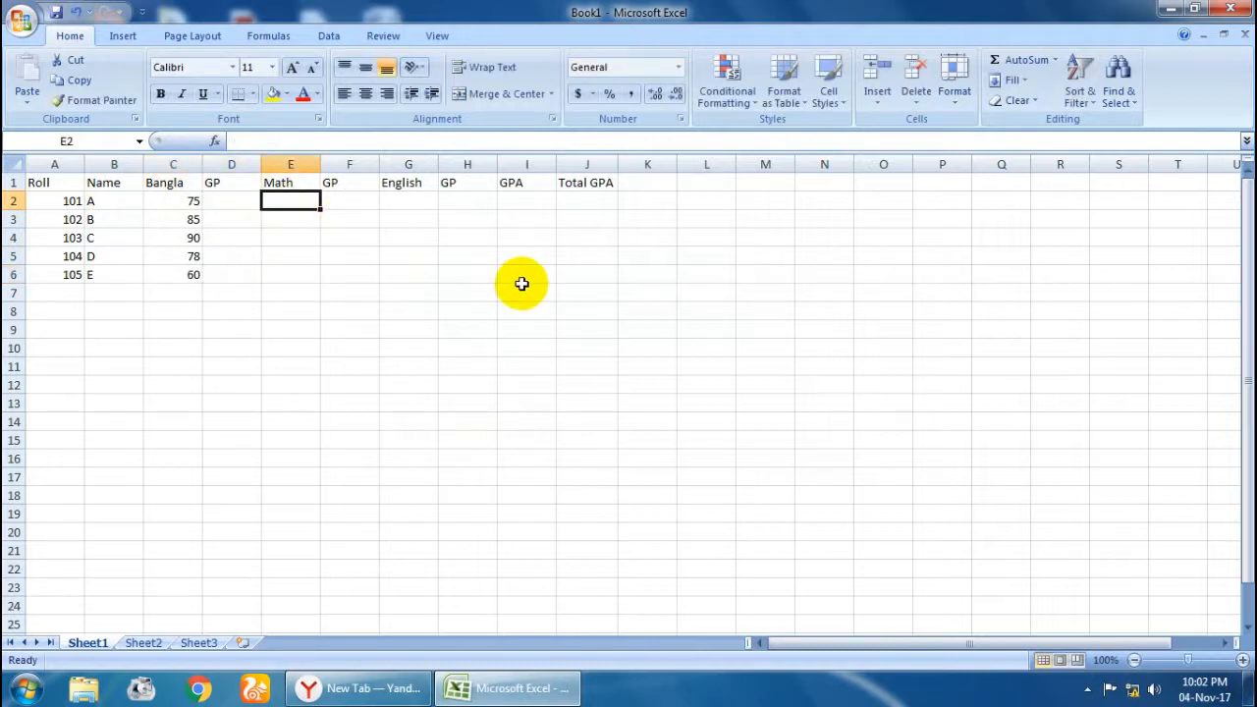
{"action": "type", "text": "95"}
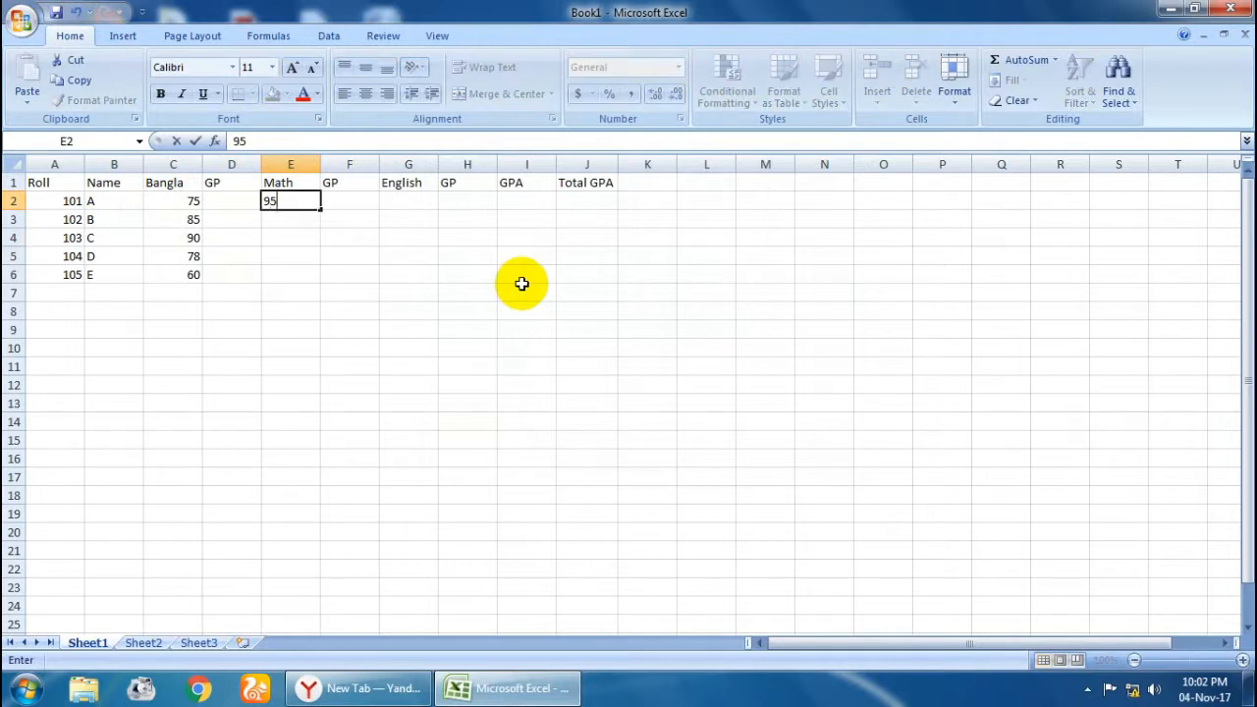
{"action": "key", "text": "Return"}
{"action": "type", "text": "82"}
{"action": "key", "text": "Return"}
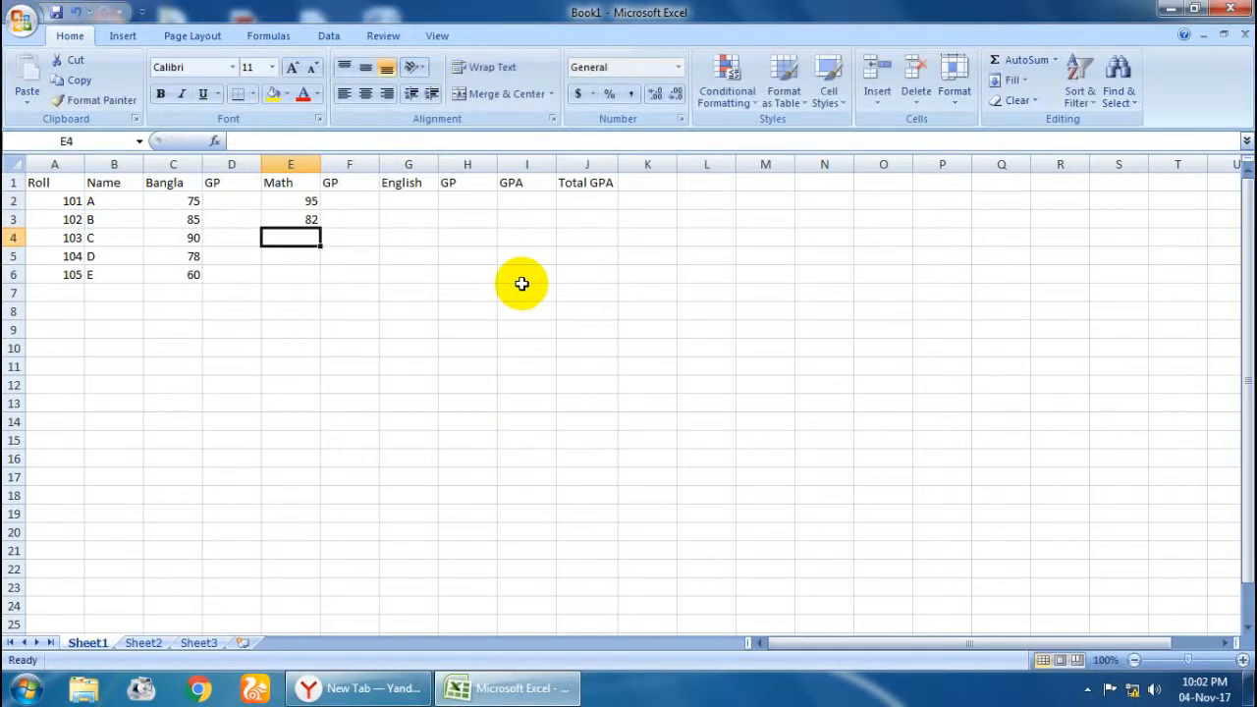
{"action": "type", "text": "40"}
{"action": "key", "text": "Return"}
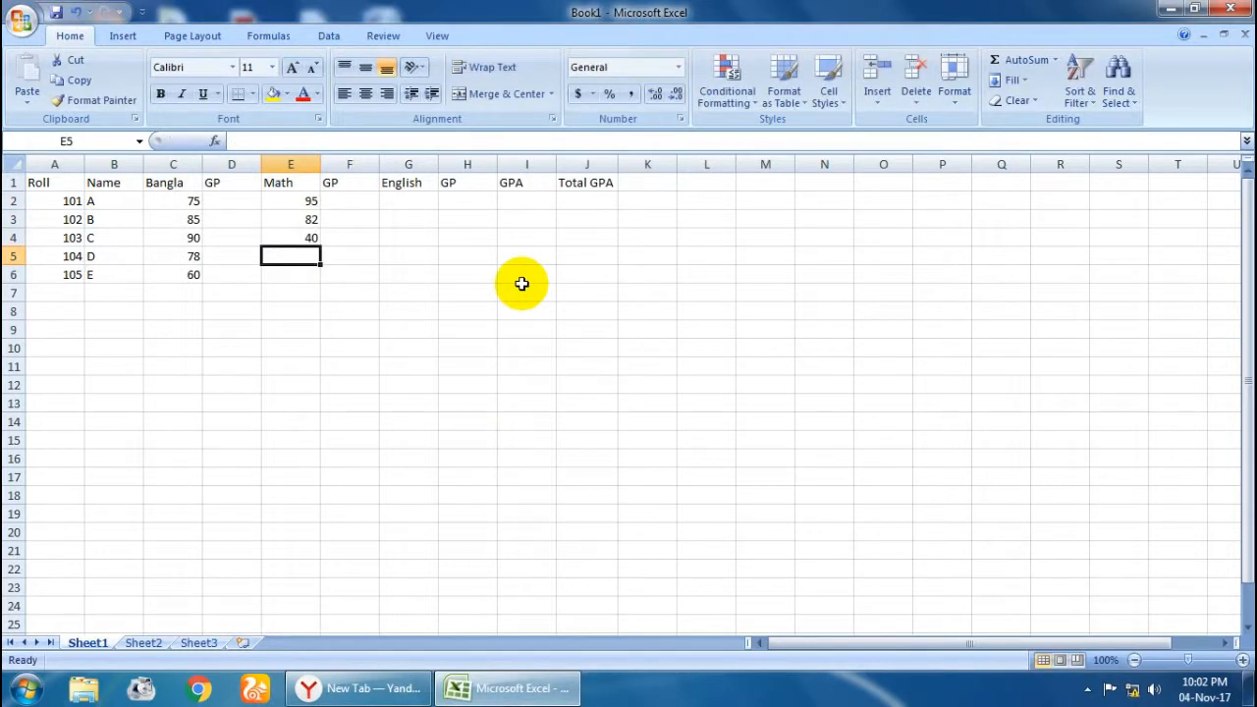
{"action": "type", "text": "45"}
{"action": "key", "text": "Return"}
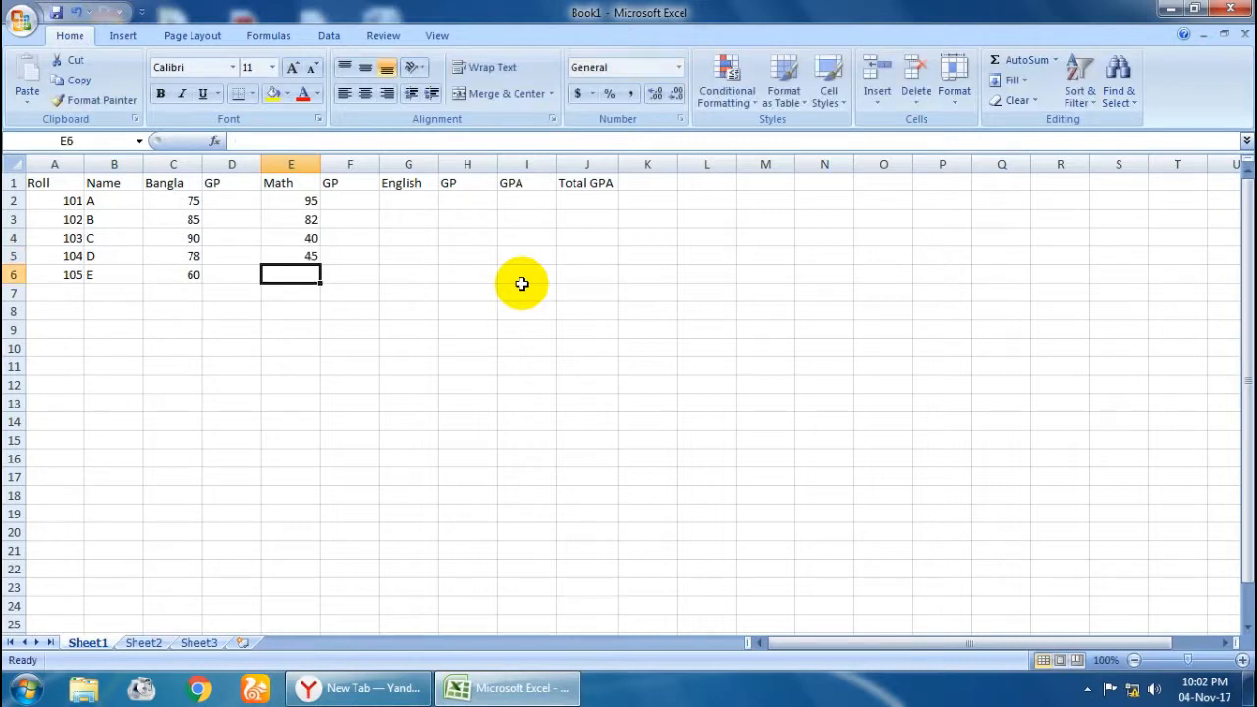
{"action": "type", "text": "60"}
{"action": "key", "text": "BackSpace"}
{"action": "key", "text": "BackSpace"}
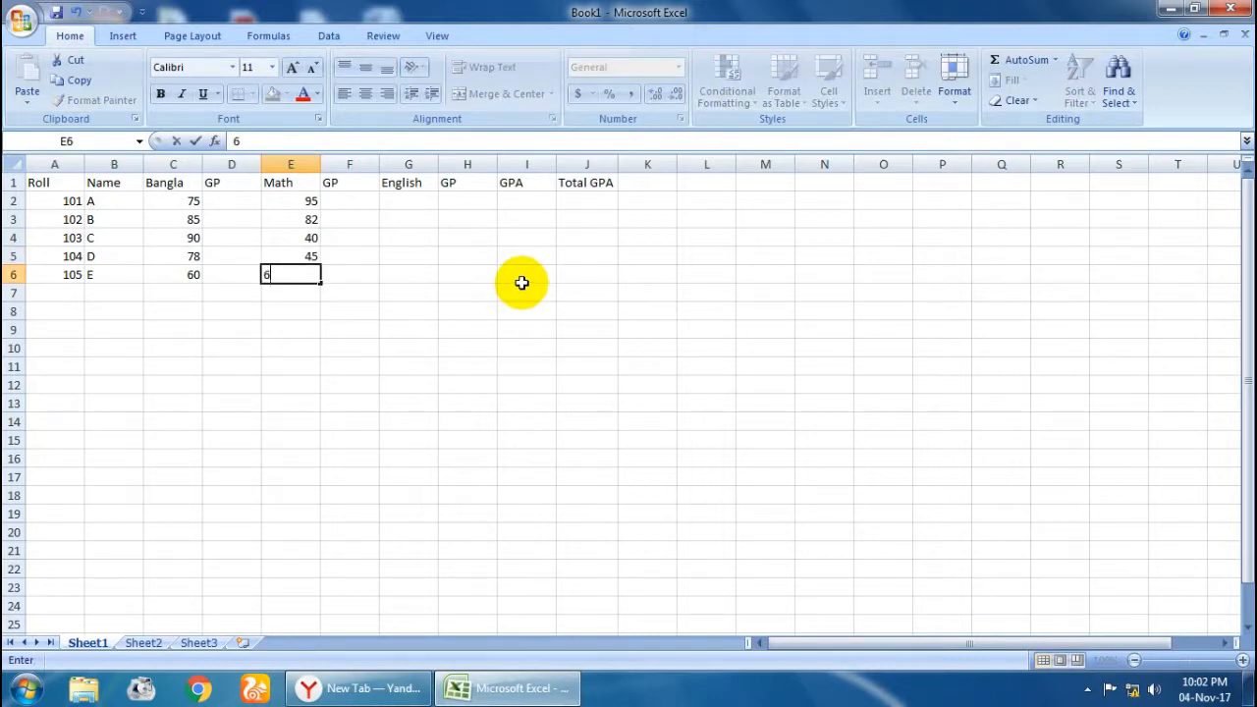
{"action": "type", "text": "55"}
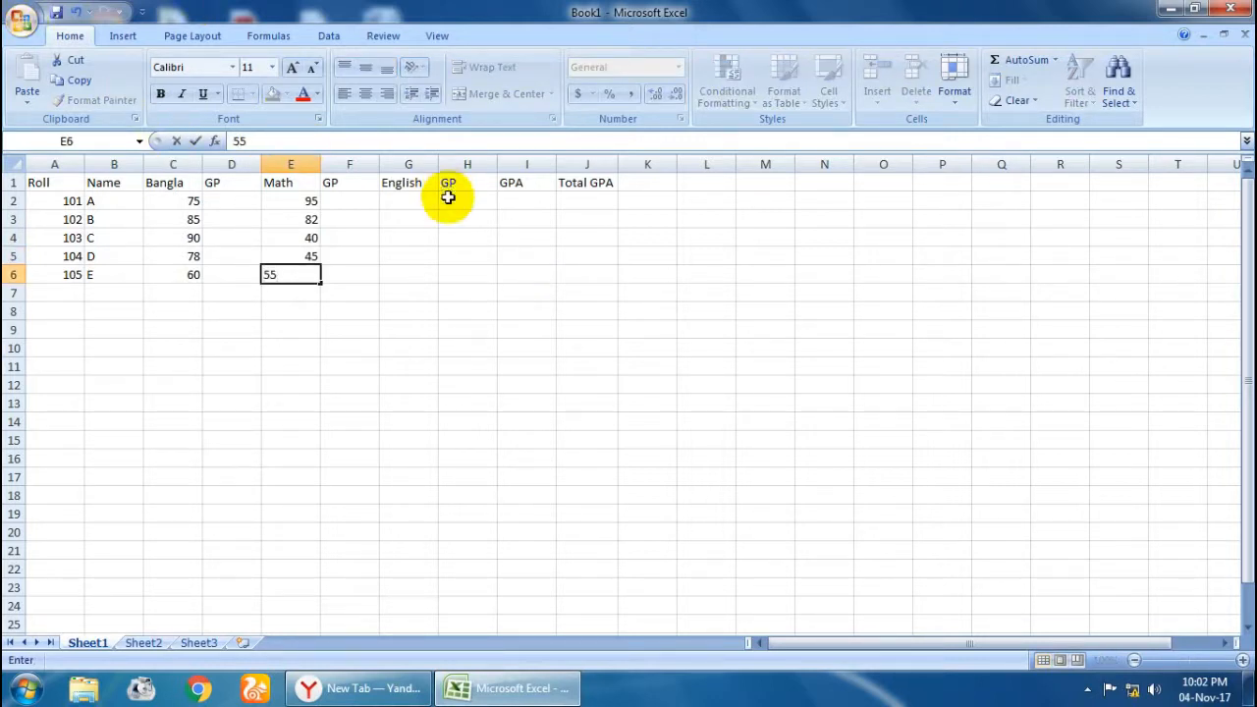
Step: Enter the English marks 65, 48, 55, 33 and 65 in cells G2 to G6
{"action": "left_click", "coordinate": [406, 199]}
{"action": "type", "text": "65"}
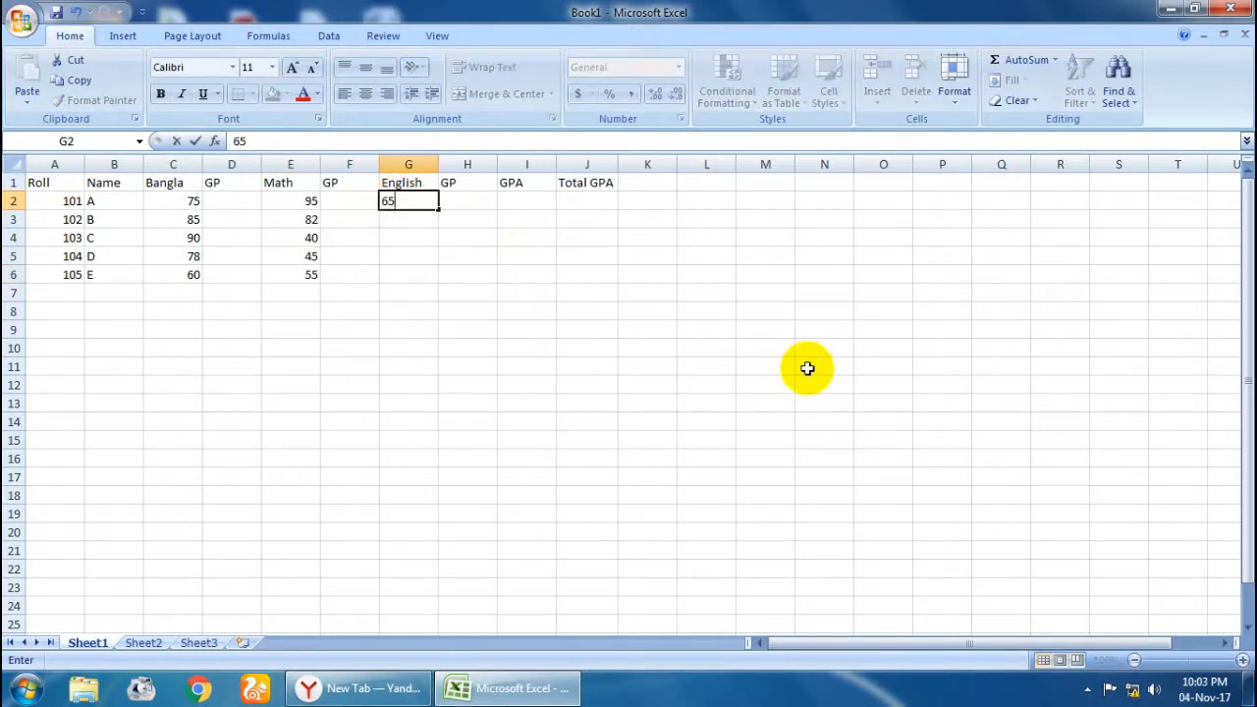
{"action": "key", "text": "Return"}
{"action": "type", "text": "48"}
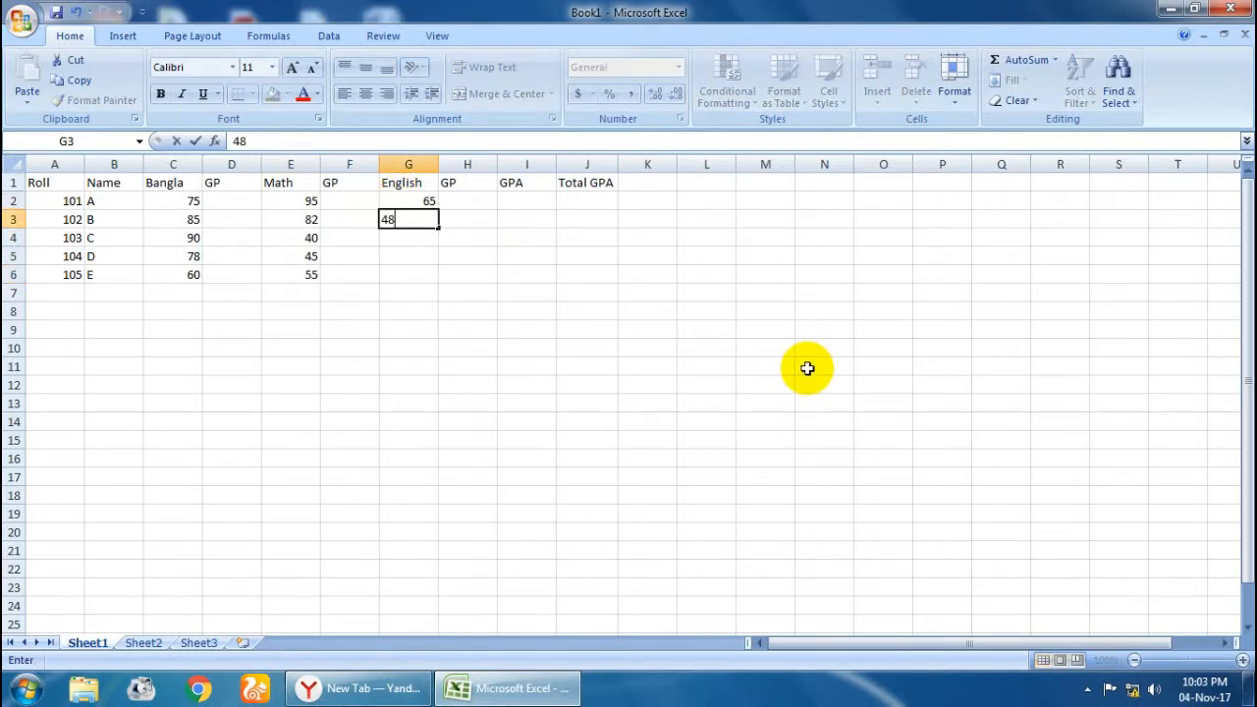
{"action": "key", "text": "Return"}
{"action": "type", "text": "55"}
{"action": "key", "text": "Return"}
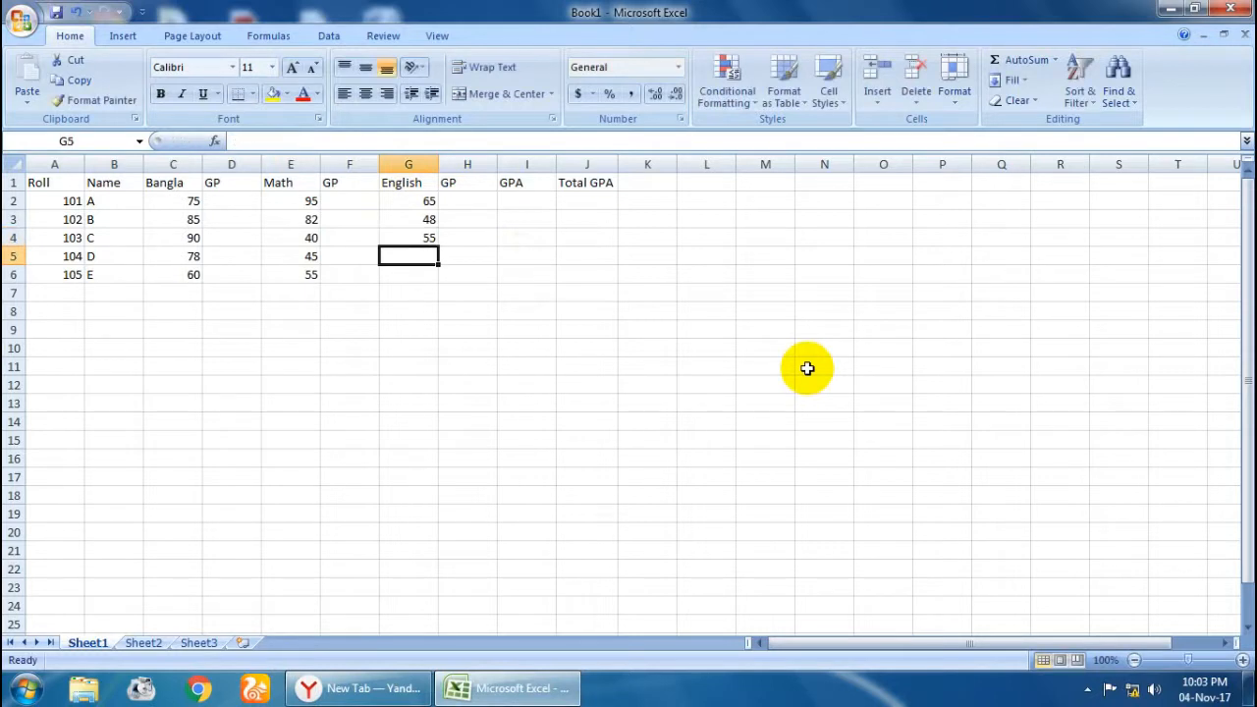
{"action": "type", "text": "33"}
{"action": "key", "text": "Return"}
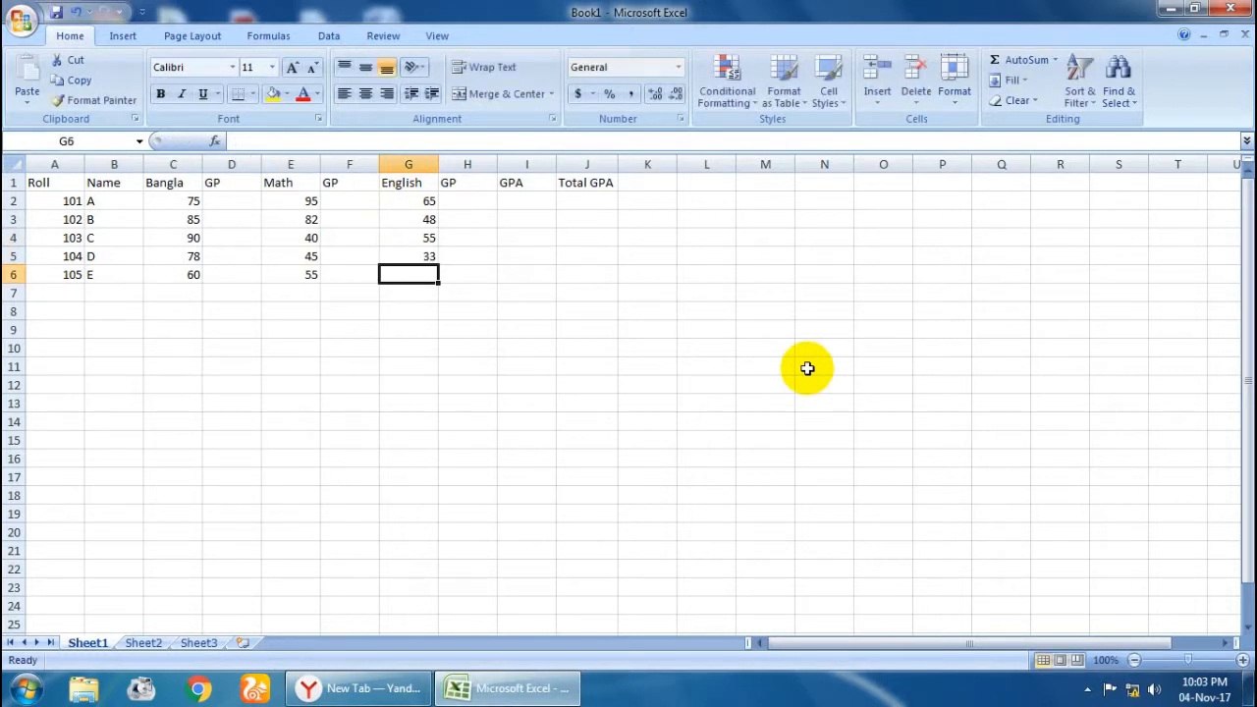
{"action": "type", "text": "6"}
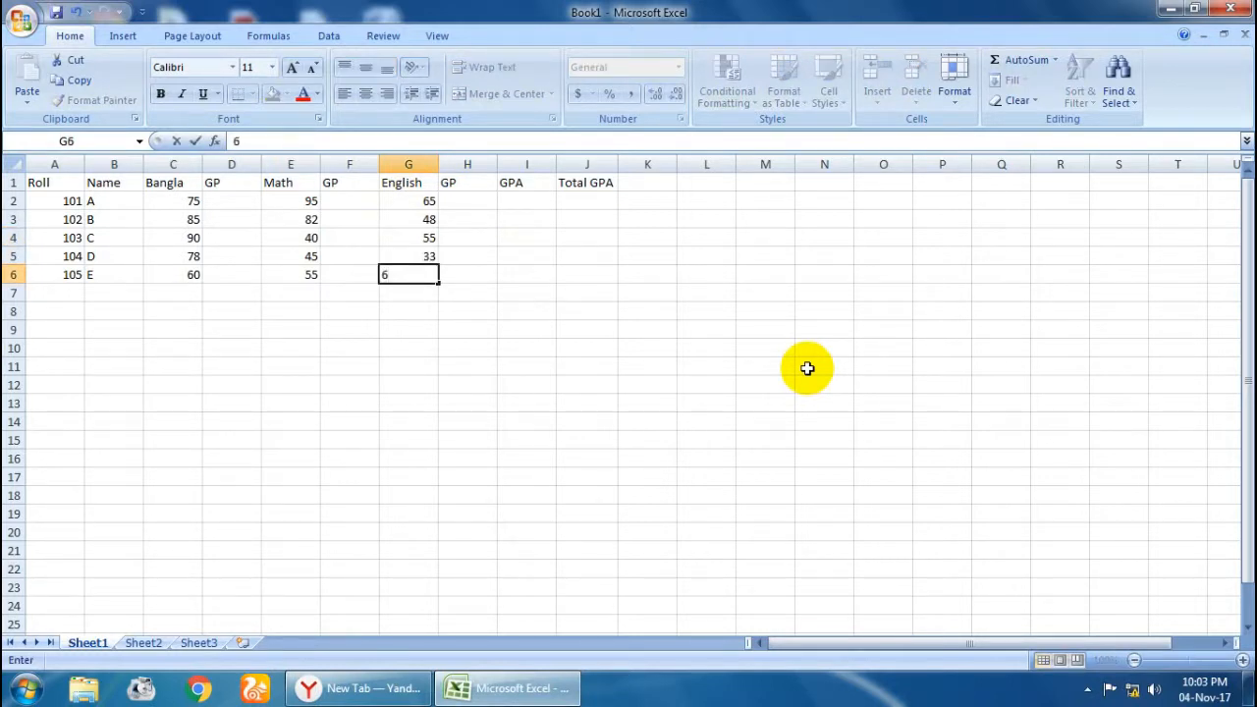
{"action": "type", "text": "5"}
Step: Start the Bangla grade point formula in D2 with =if(and(c2>=80,c2<=100),5 for marks from 80 to 100
{"action": "left_click", "coordinate": [240, 210]}
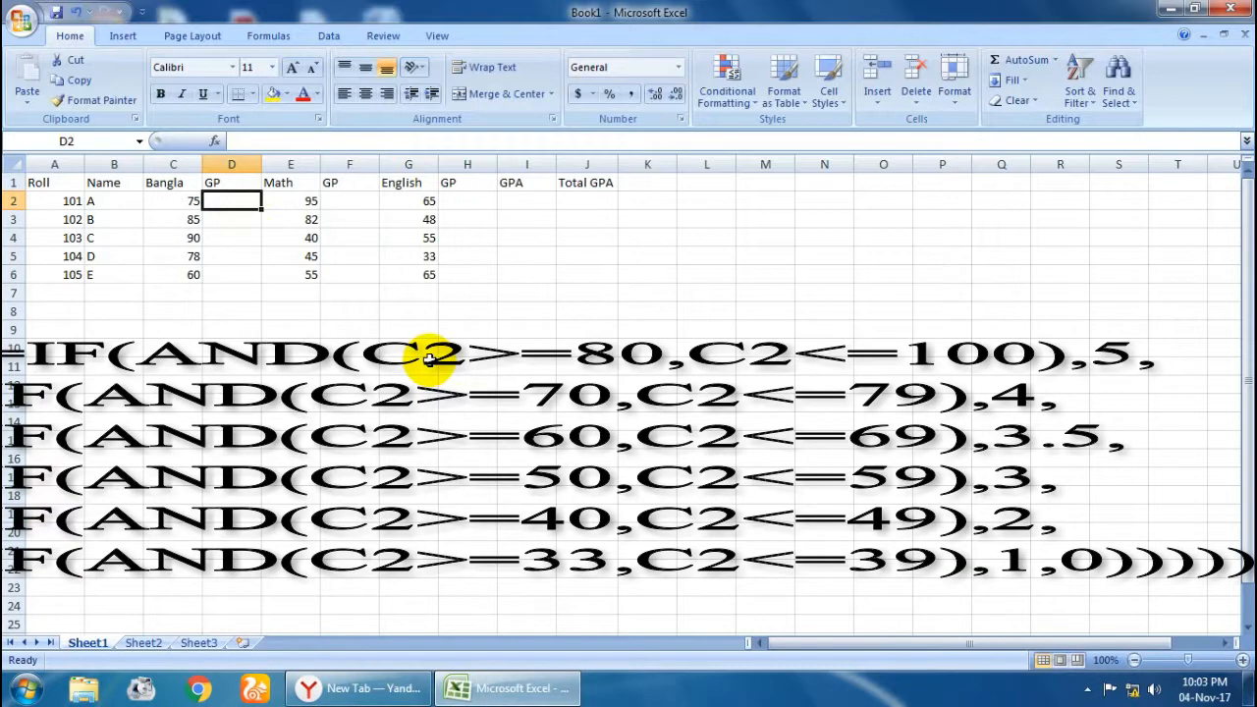
{"action": "type", "text": "="}
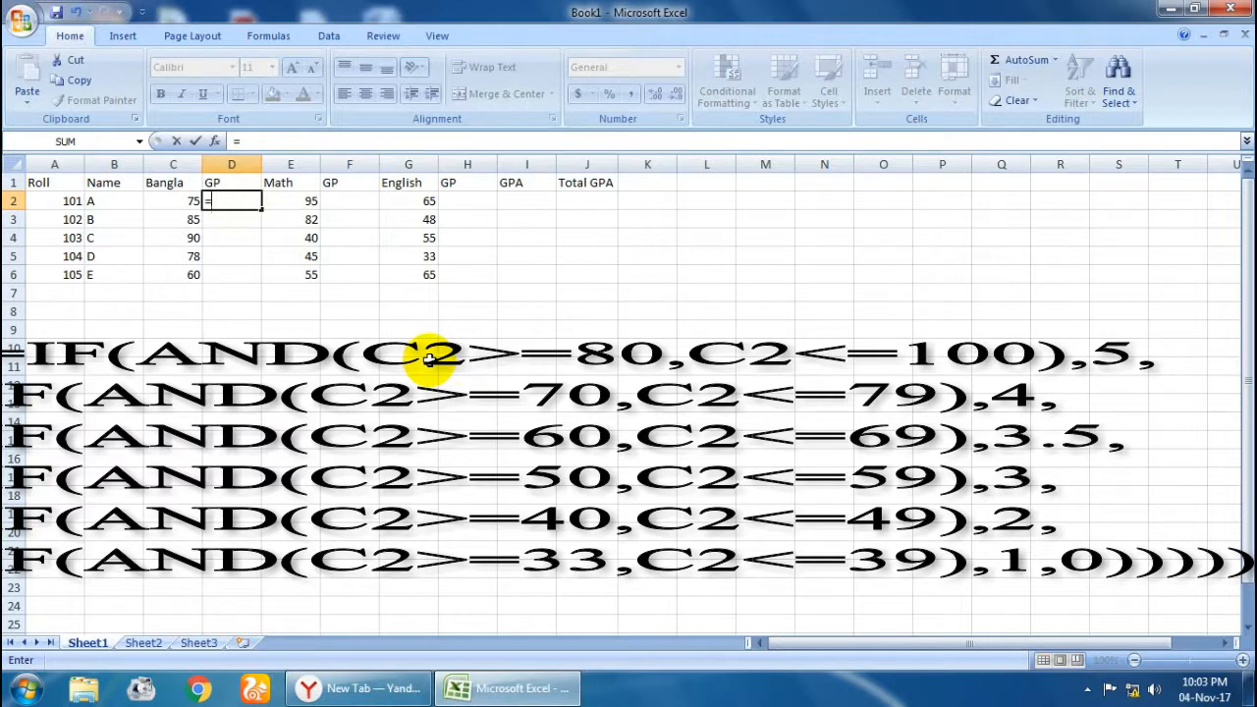
{"action": "type", "text": "if"}
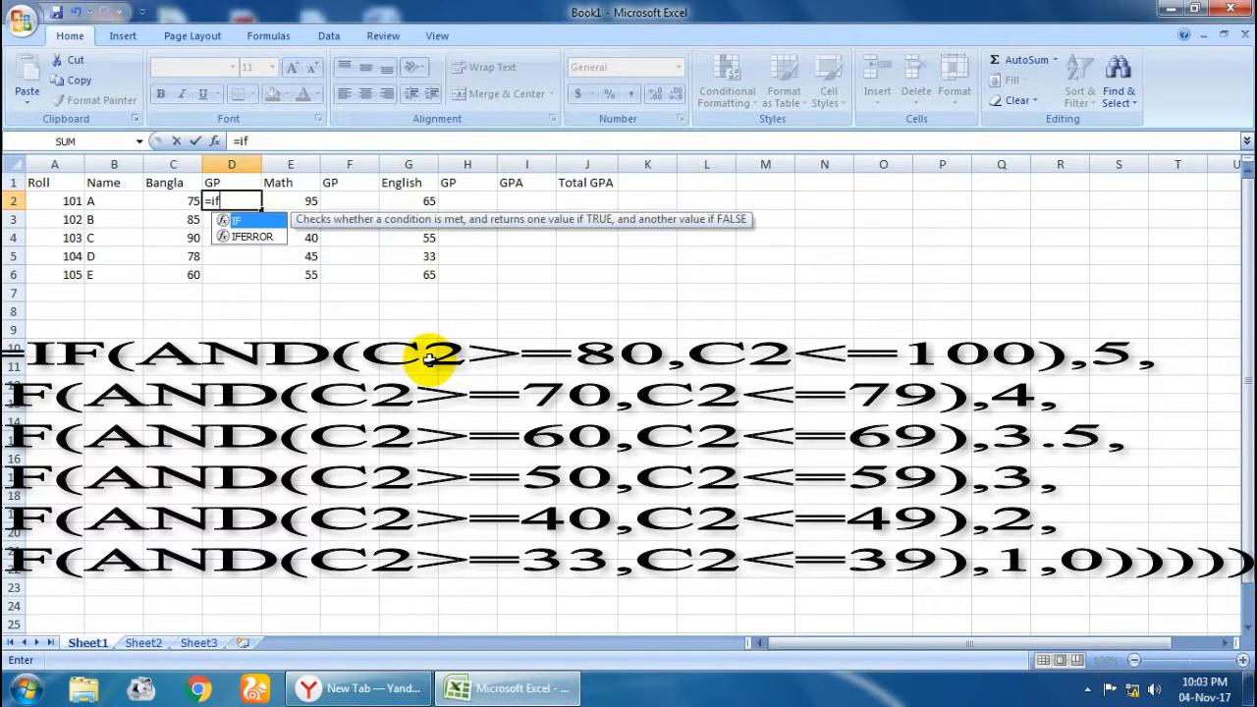
{"action": "type", "text": "("}
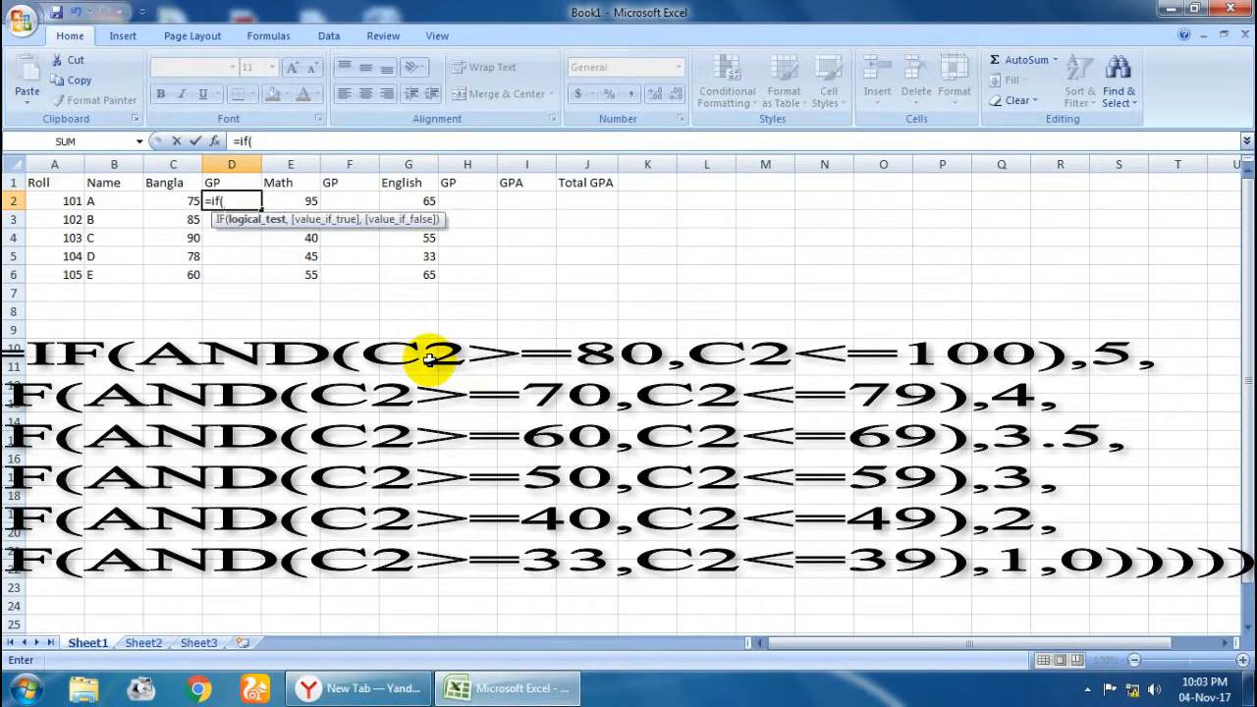
{"action": "type", "text": "and"}
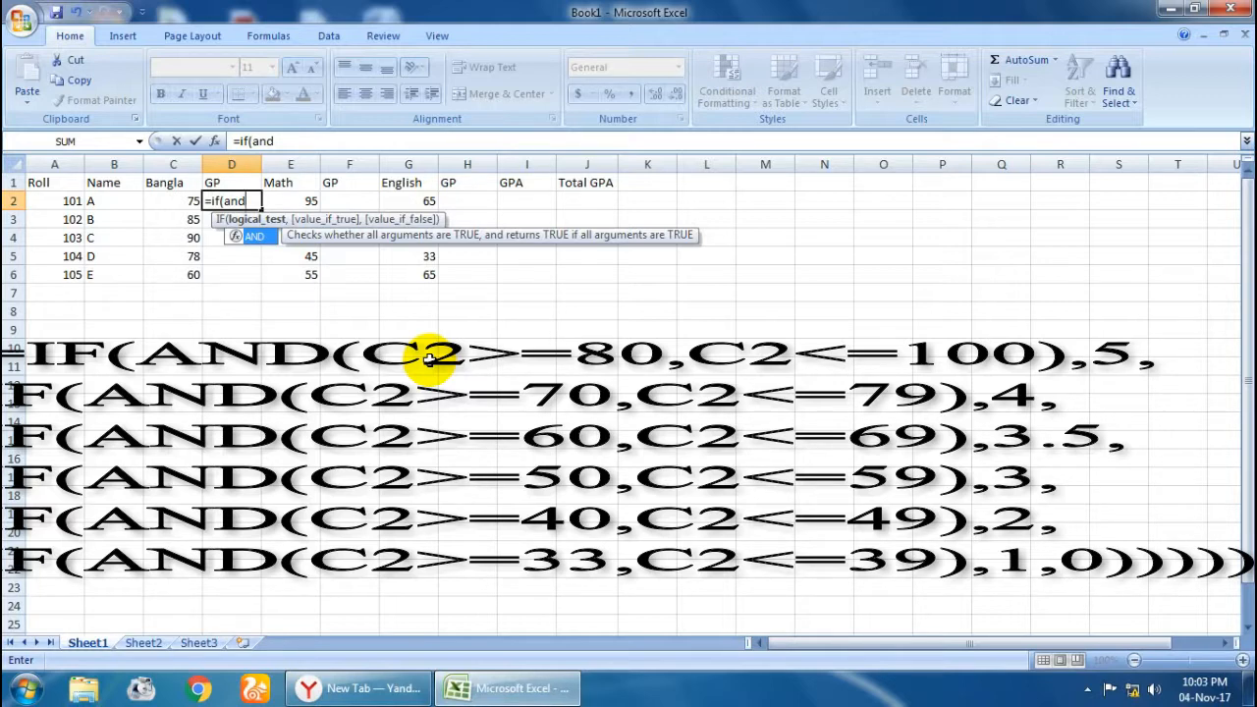
{"action": "type", "text": "("}
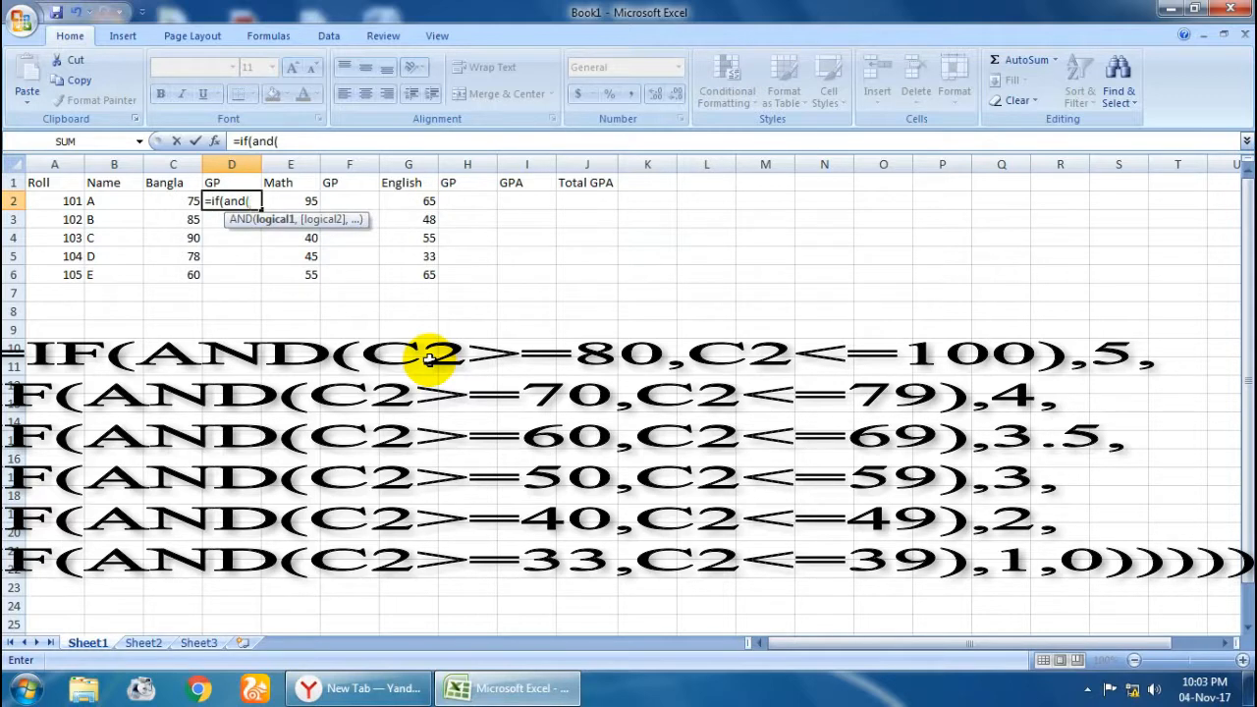
{"action": "type", "text": "c2>=80,"}
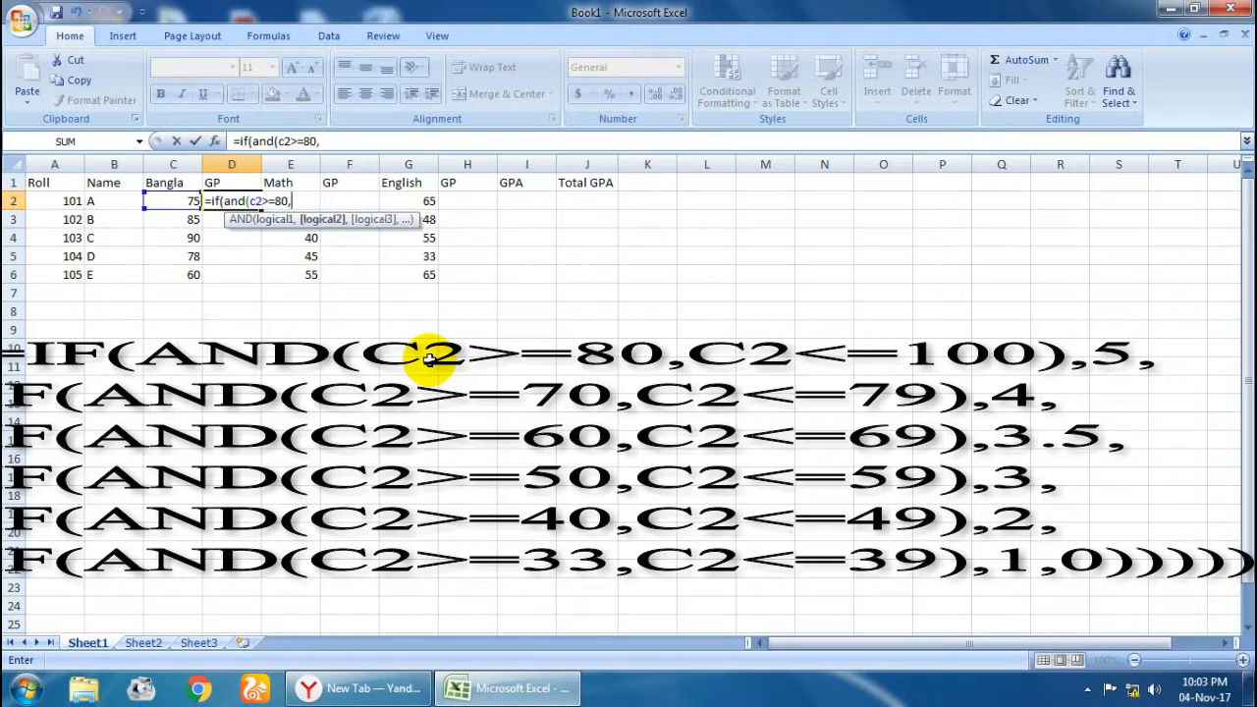
{"action": "type", "text": "c2<=100)"}
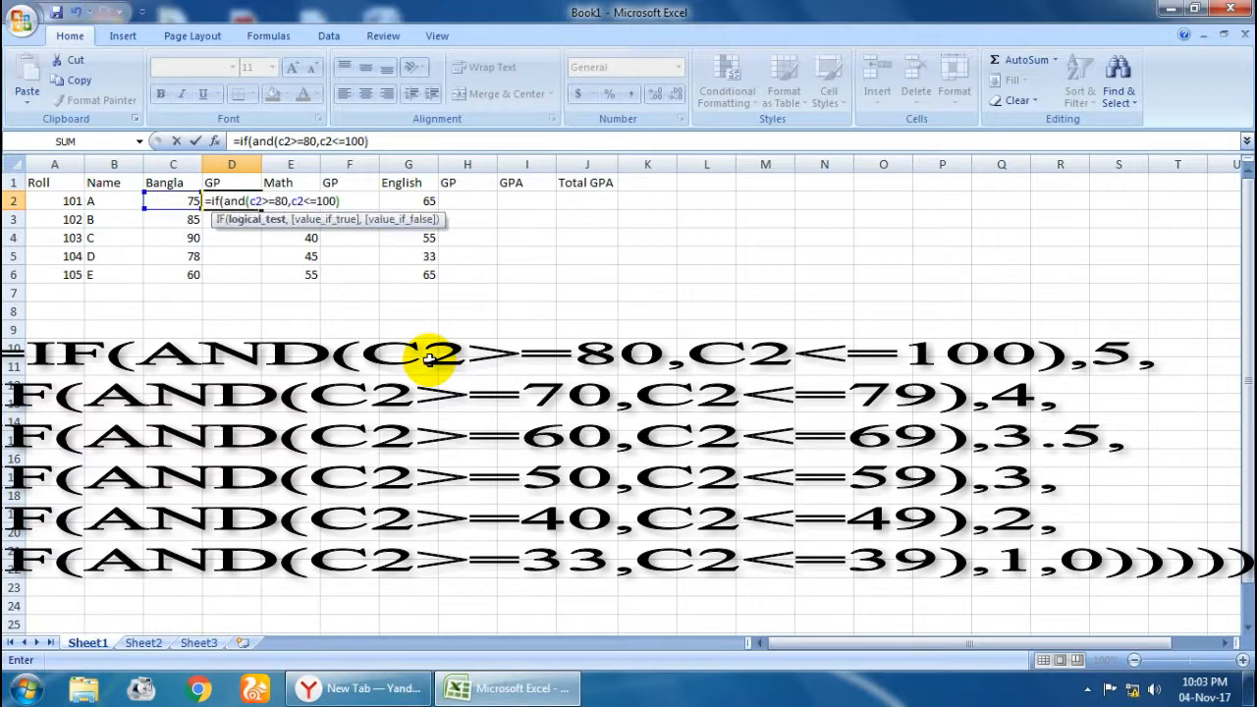
{"action": "type", "text": ",5"}
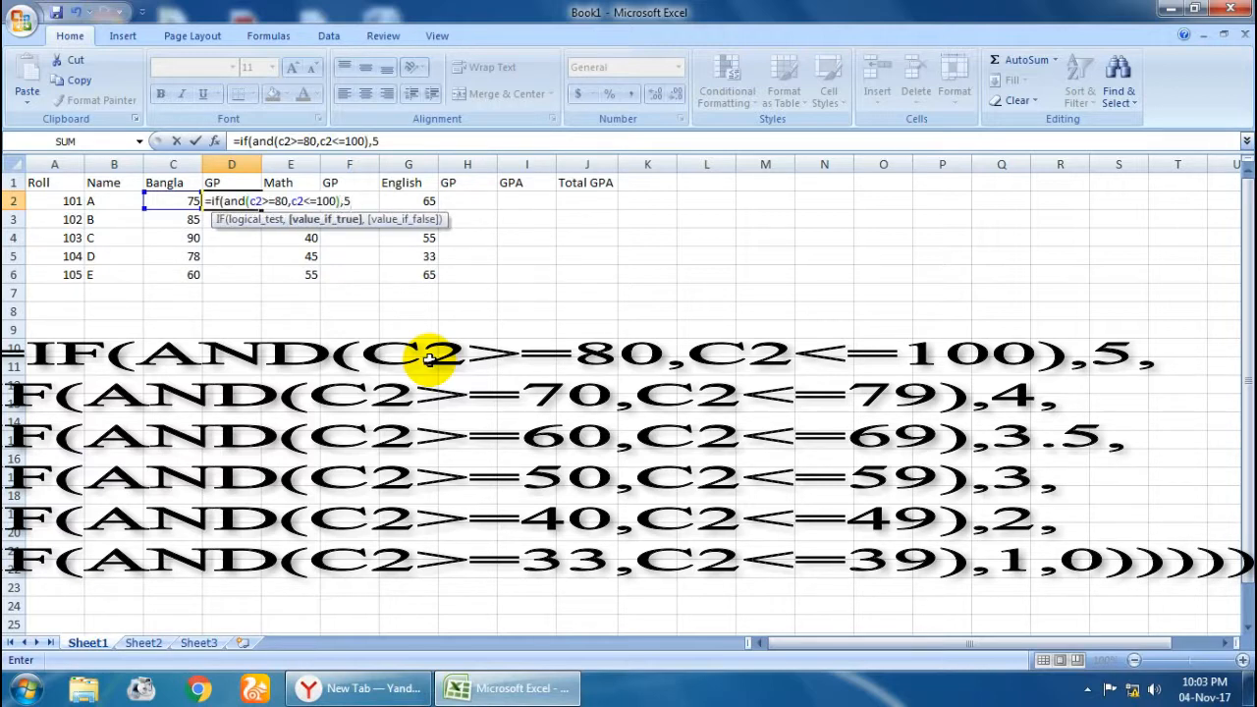
Step: Extend the D2 formula with a nested condition, if(and(c2>=70,c2<=79),4, for marks from 70 to 79
{"action": "type", "text": ",if"}
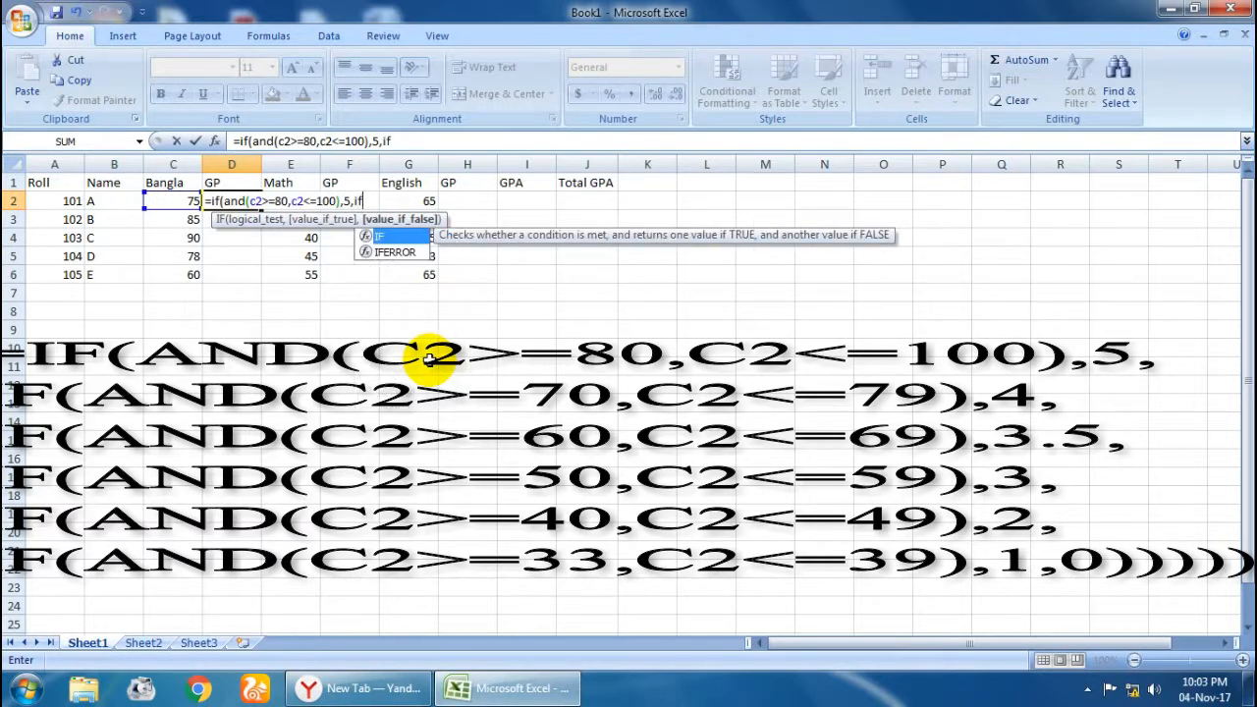
{"action": "type", "text": "(and"}
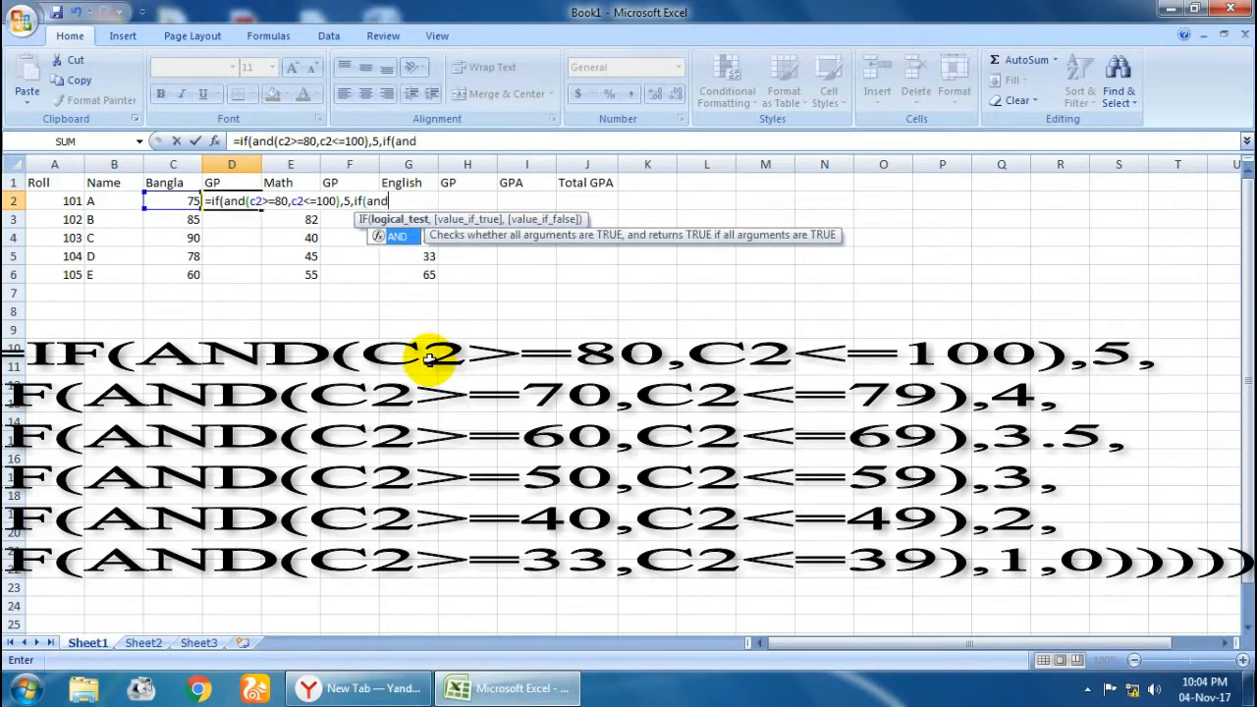
{"action": "type", "text": "(c2"}
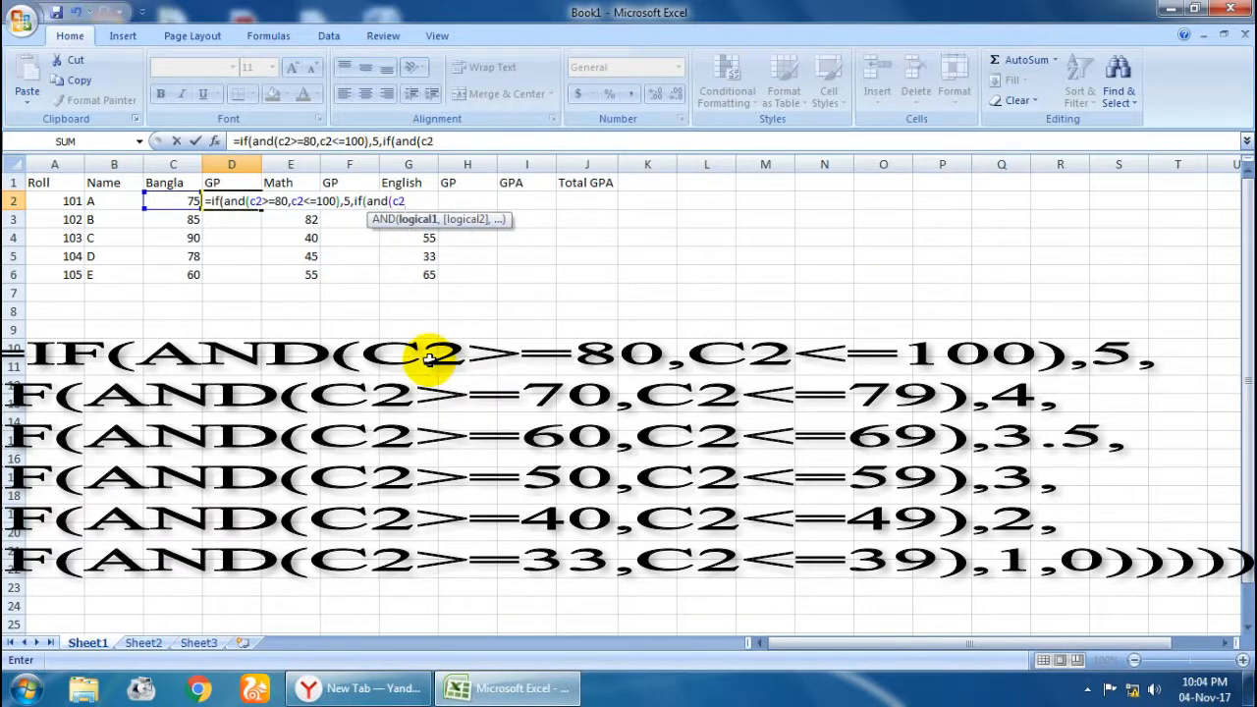
{"action": "type", "text": ">=70,c2"}
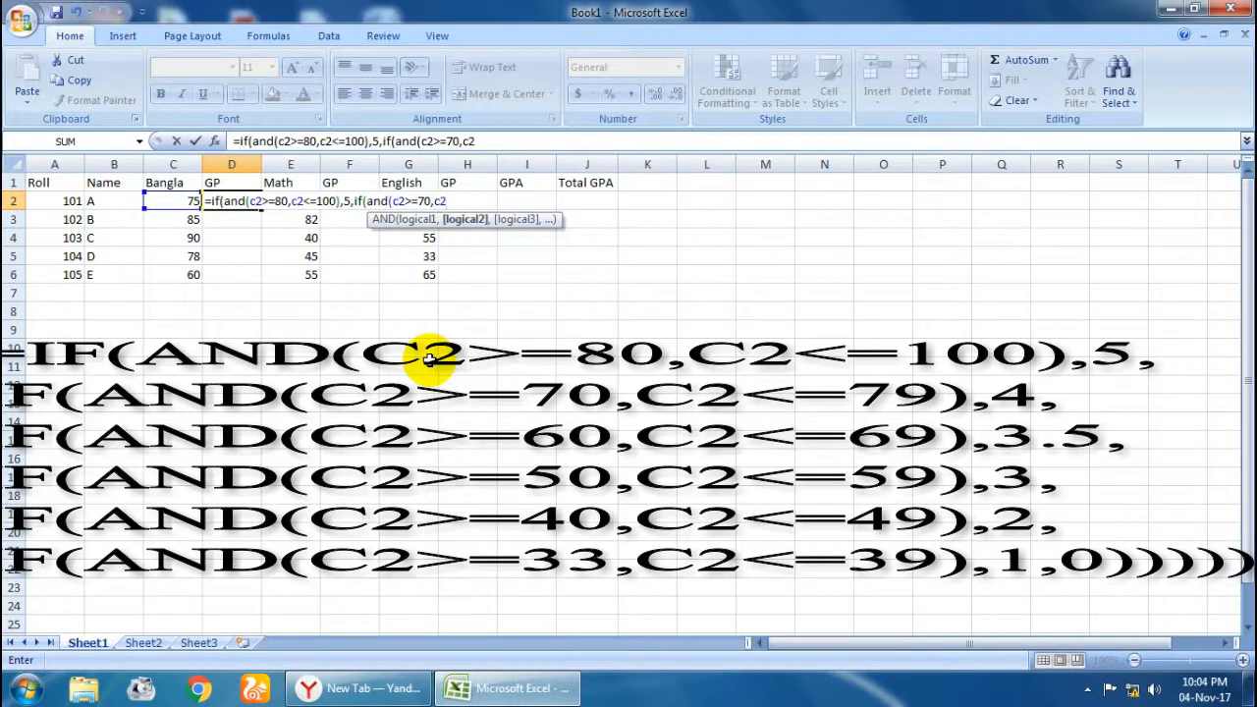
{"action": "type", "text": "<=79),4"}
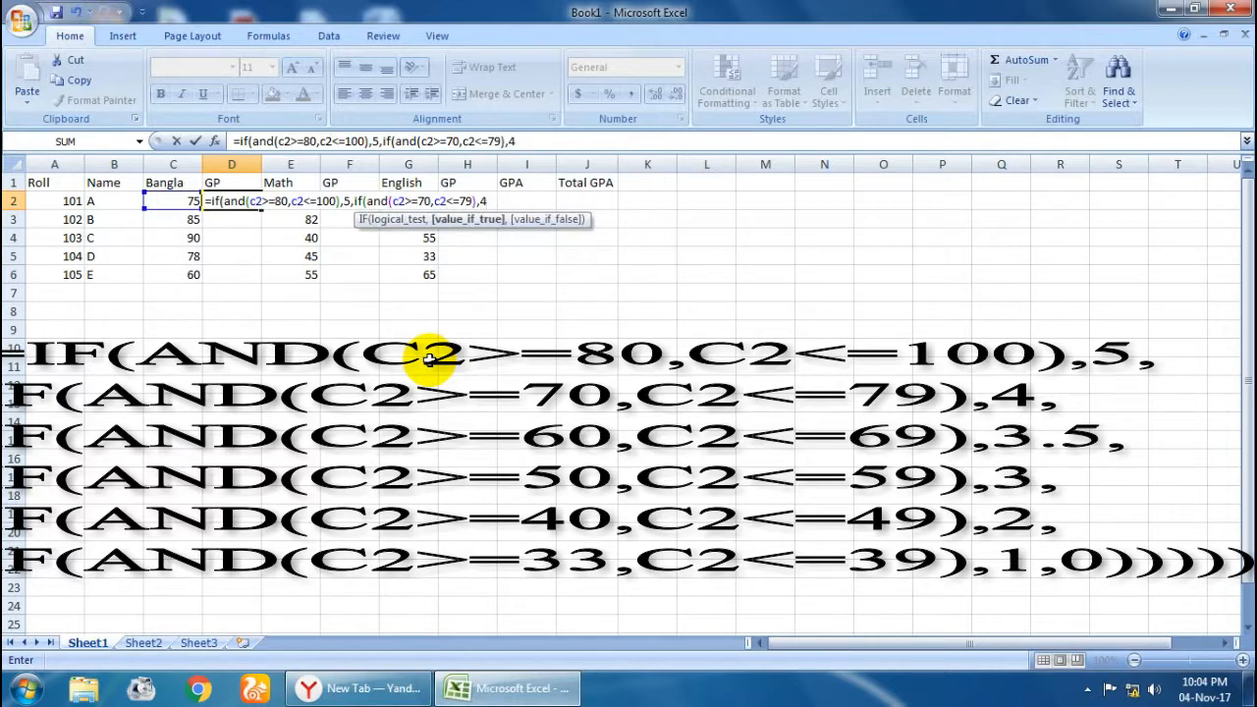
Step: Extend the D2 formula with a nested condition, if(and(c2>=60,c2<=69),3.5 for marks from 60 to 69
{"action": "type", "text": ","}
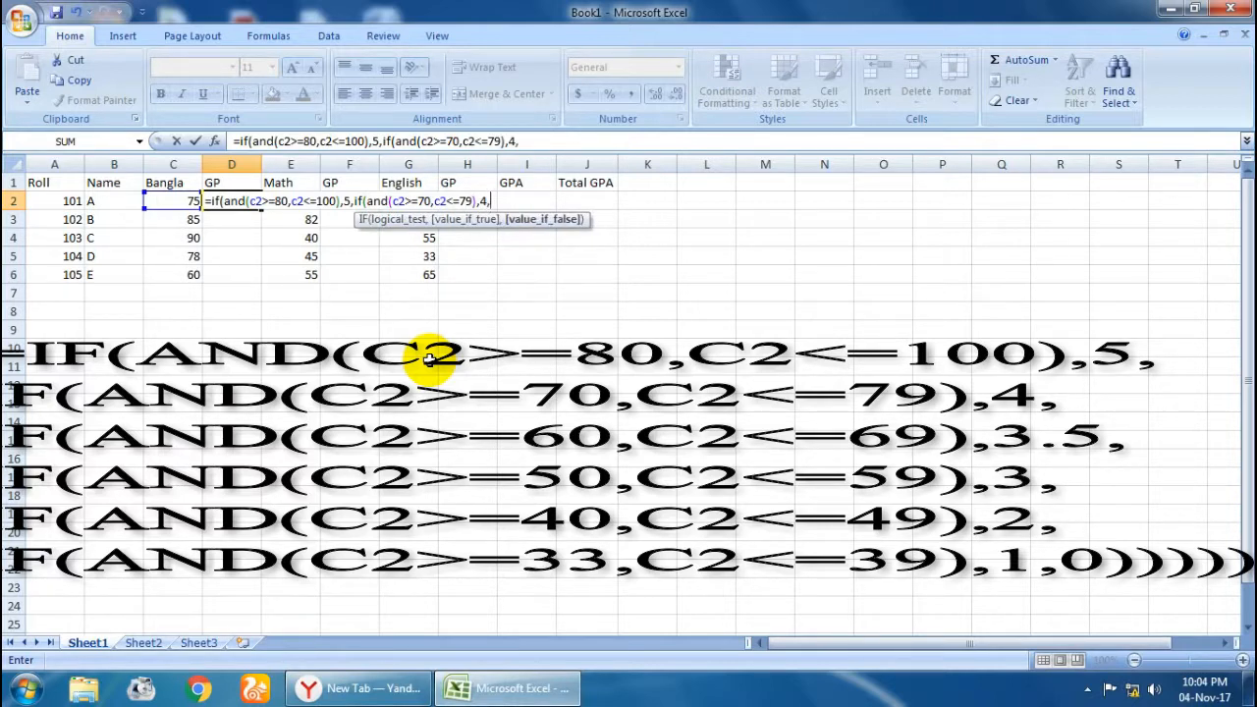
{"action": "type", "text": "if(a"}
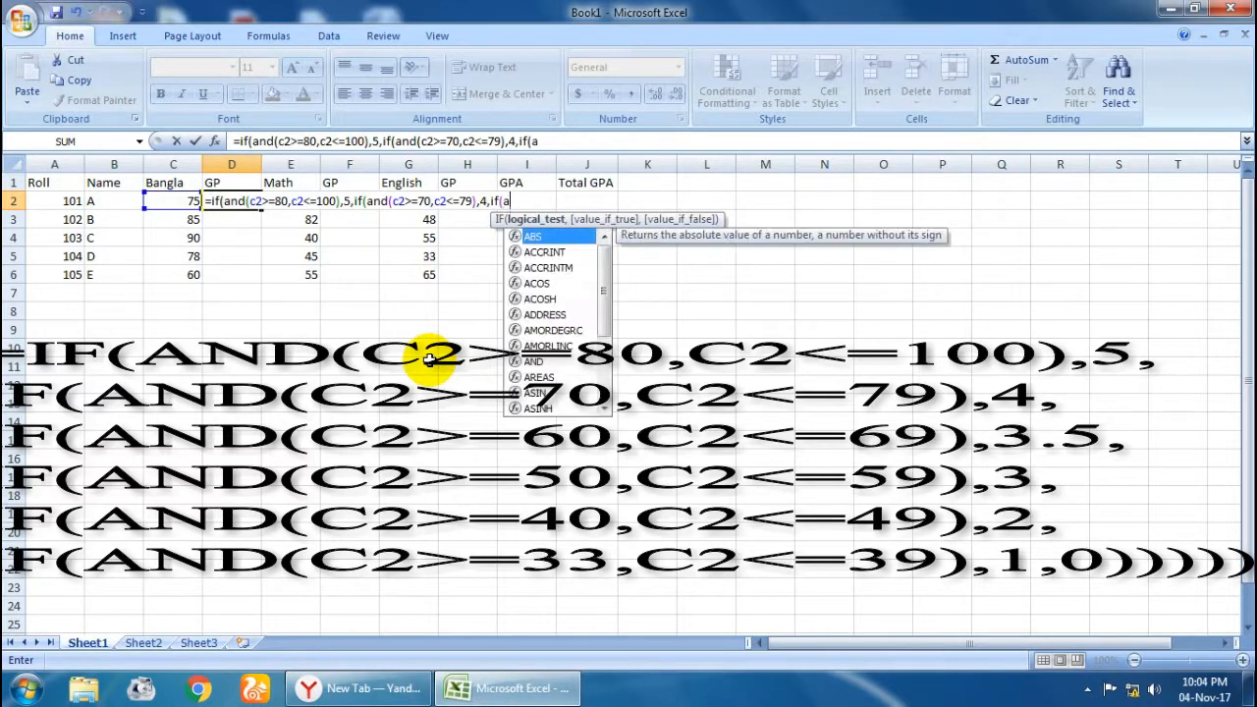
{"action": "type", "text": "nd("}
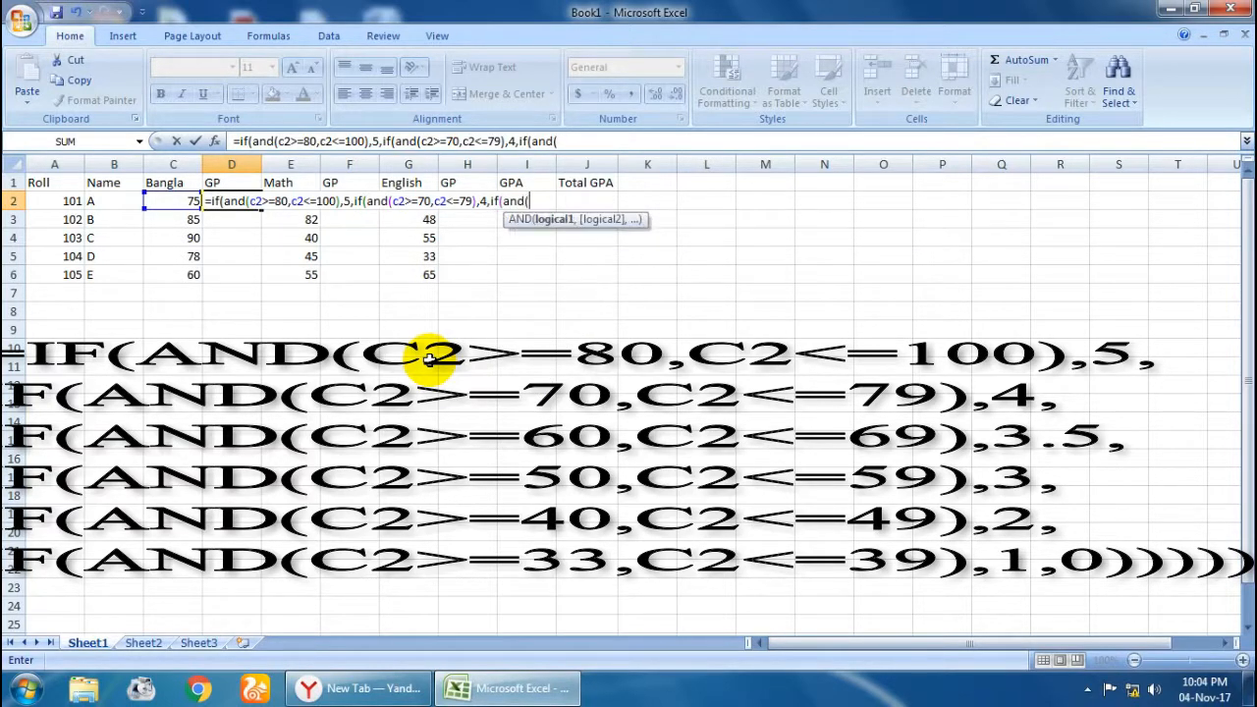
{"action": "type", "text": "c2"}
{"action": "type", "text": ">="}
{"action": "type", "text": "60,"}
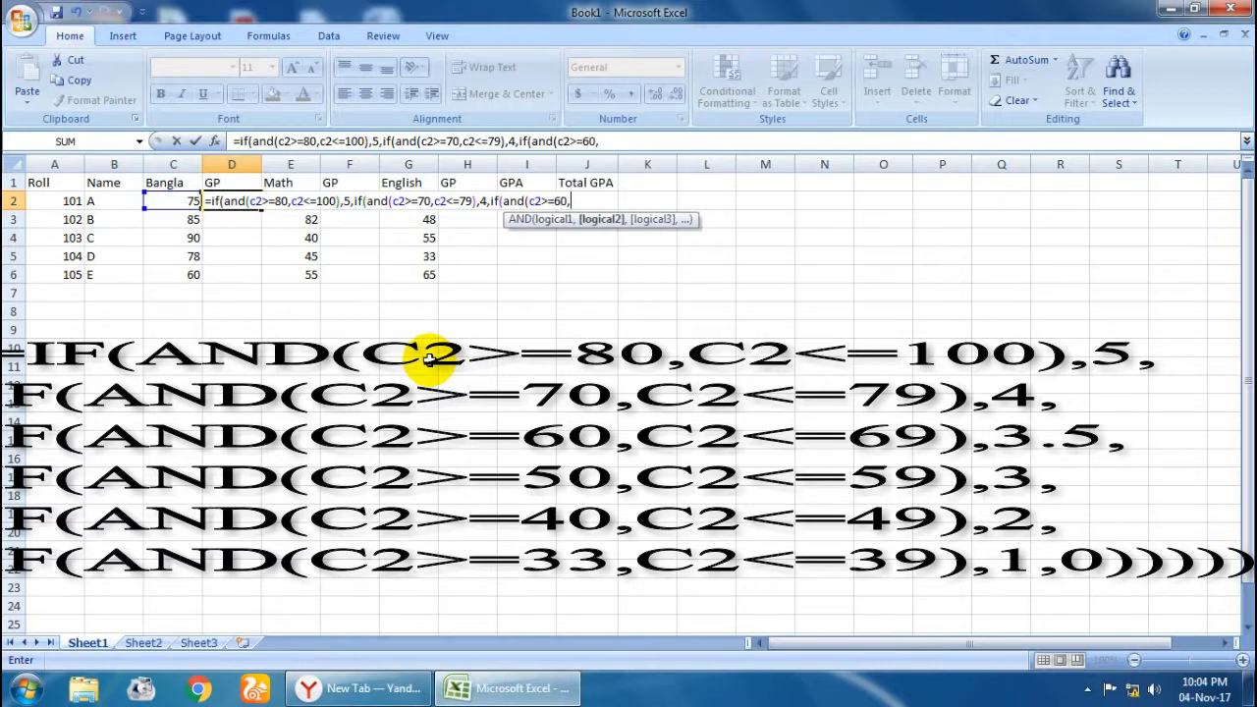
{"action": "type", "text": "c2<=69)"}
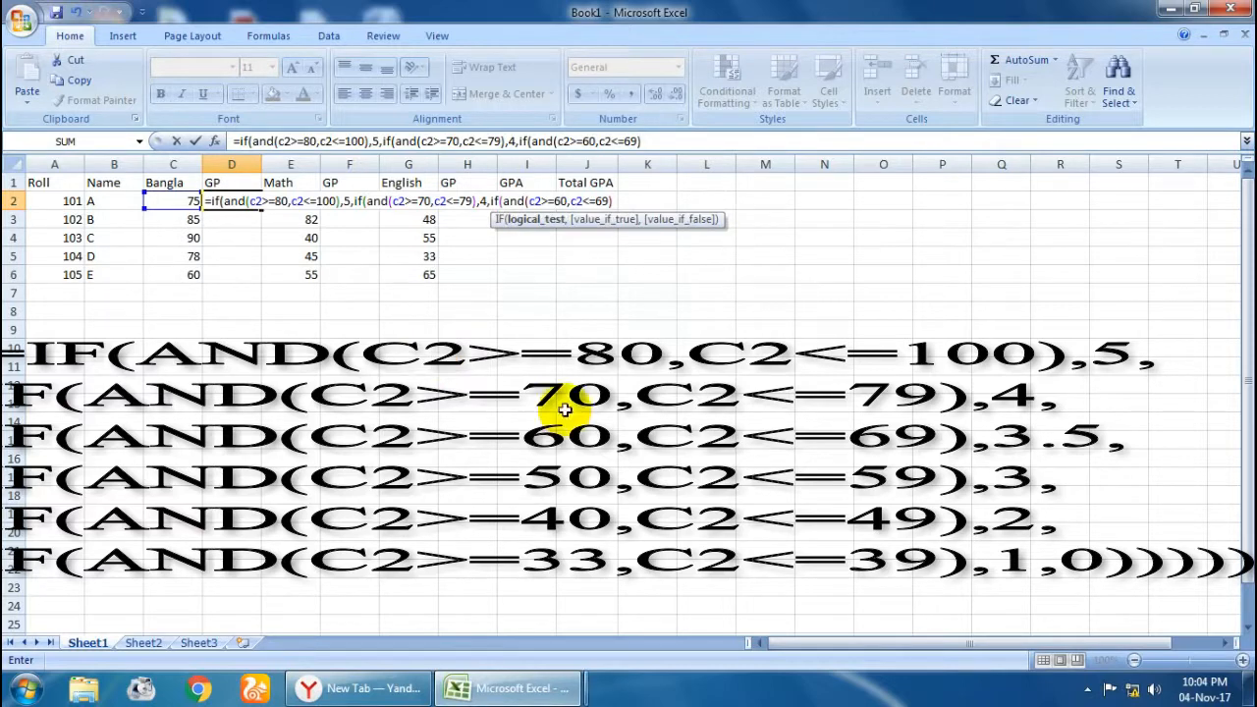
{"action": "left_click", "coordinate": [616, 201]}
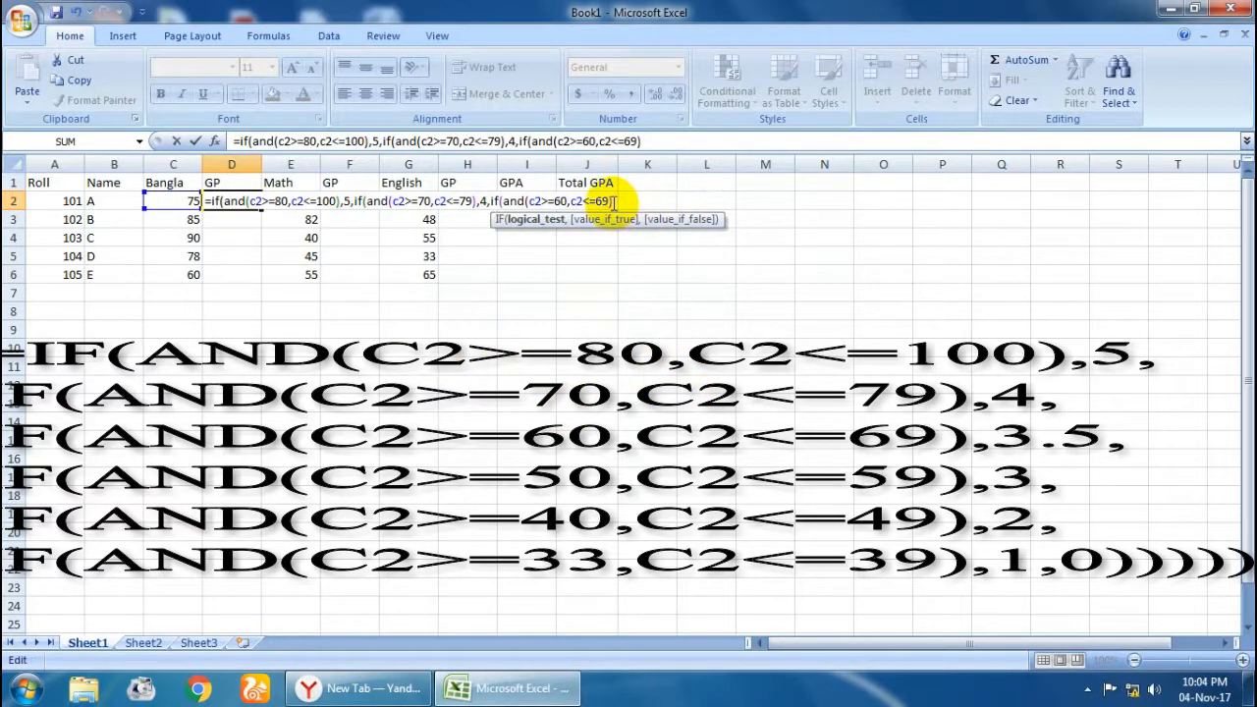
{"action": "type", "text": "if"}
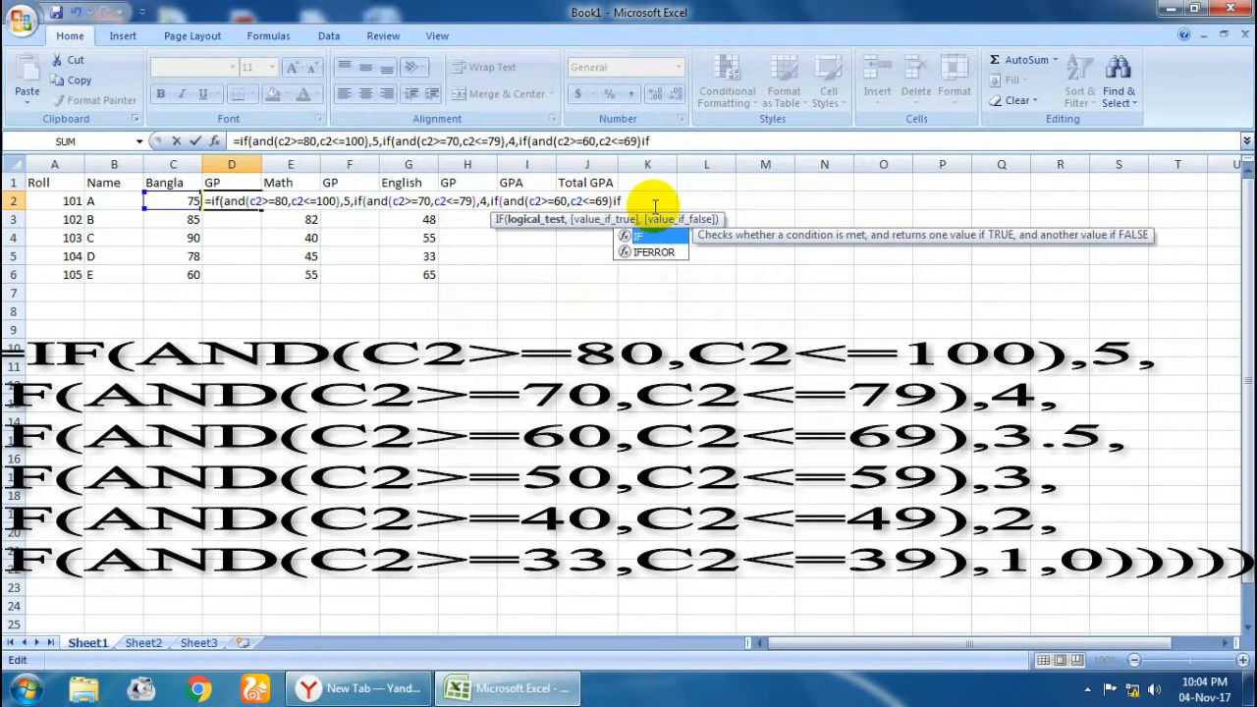
{"action": "key", "text": "BackSpace"}
{"action": "key", "text": "BackSpace"}
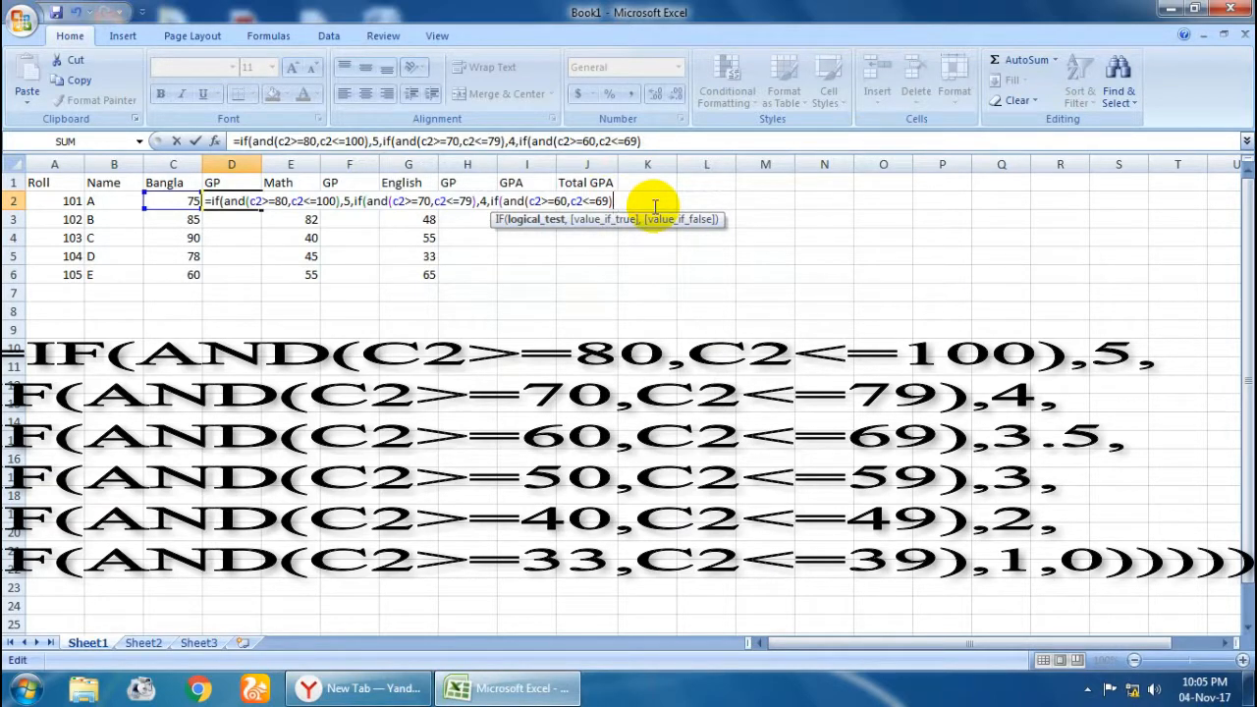
{"action": "type", "text": ",3.5"}
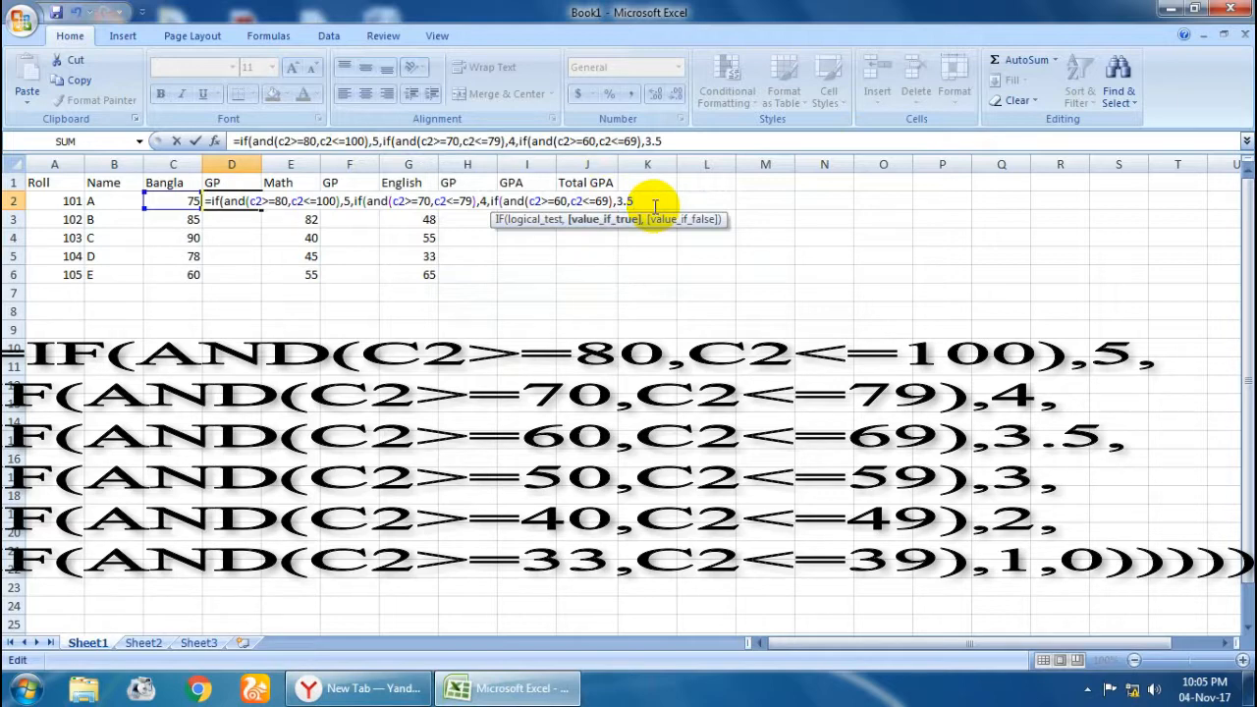
Step: Add the nested condition if(and(c2>=50,c2<=59),3 to the D2 formula for marks from 50 to 59
{"action": "type", "text": ",if"}
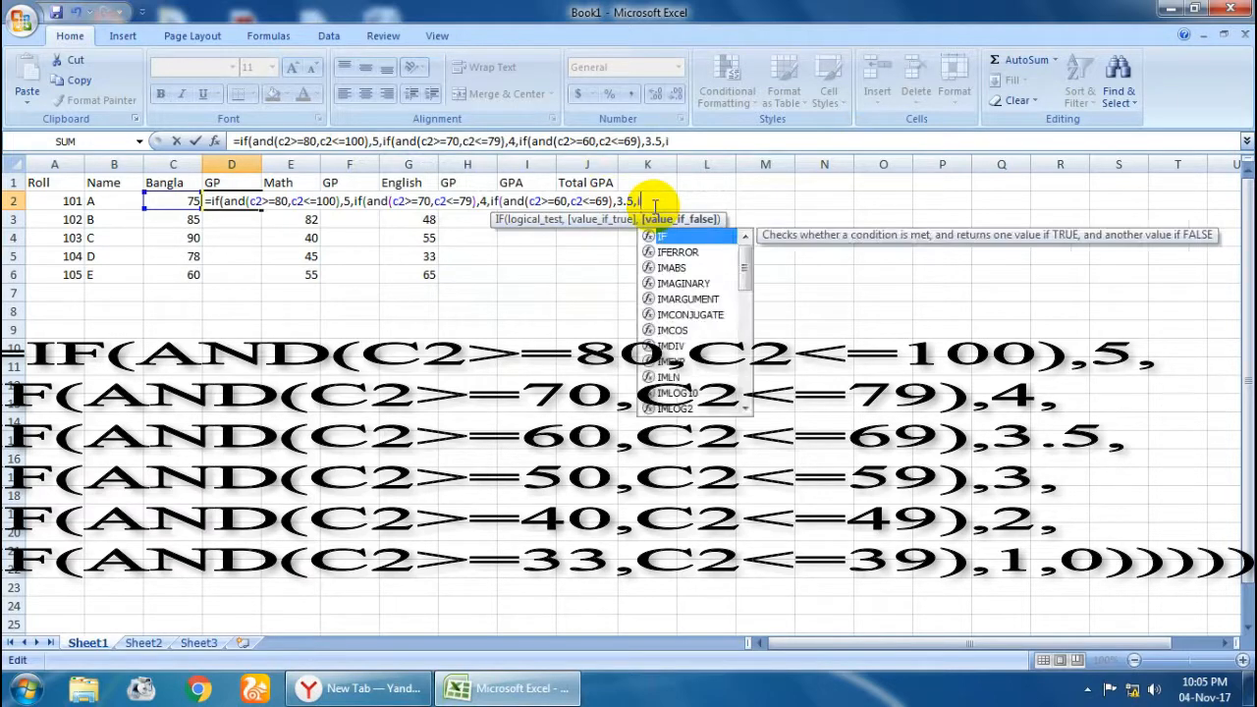
{"action": "type", "text": "(and"}
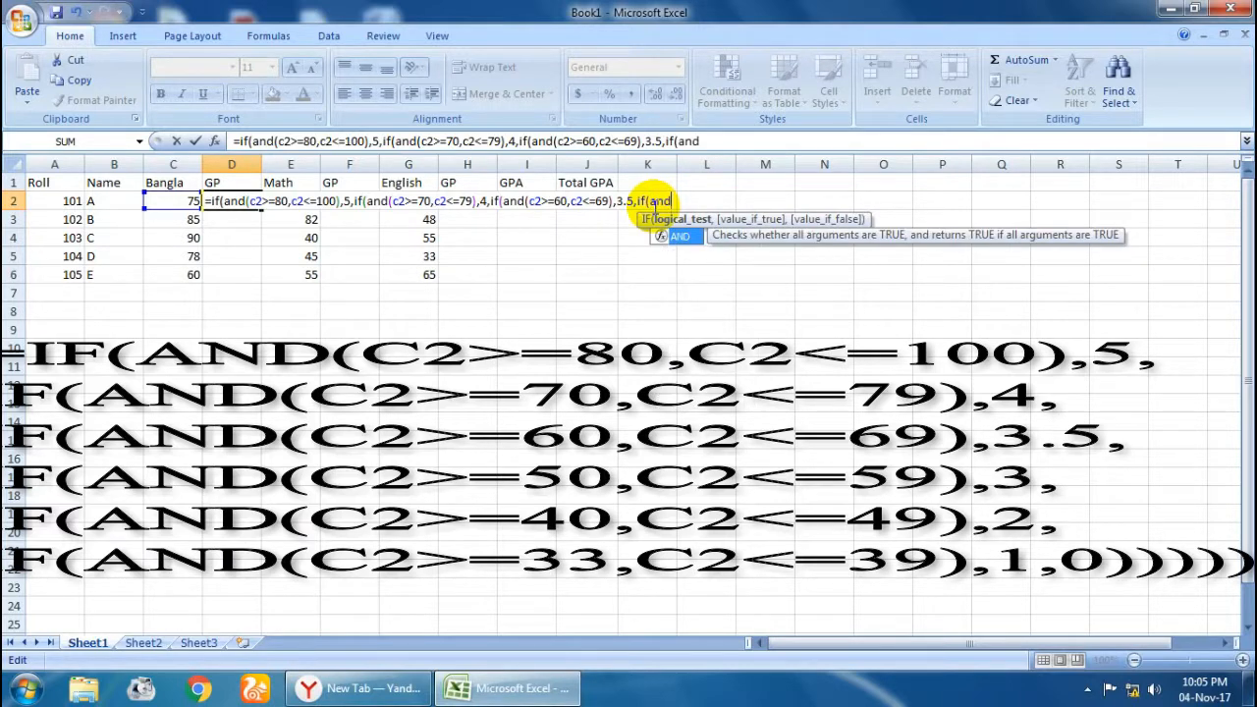
{"action": "type", "text": "(c2"}
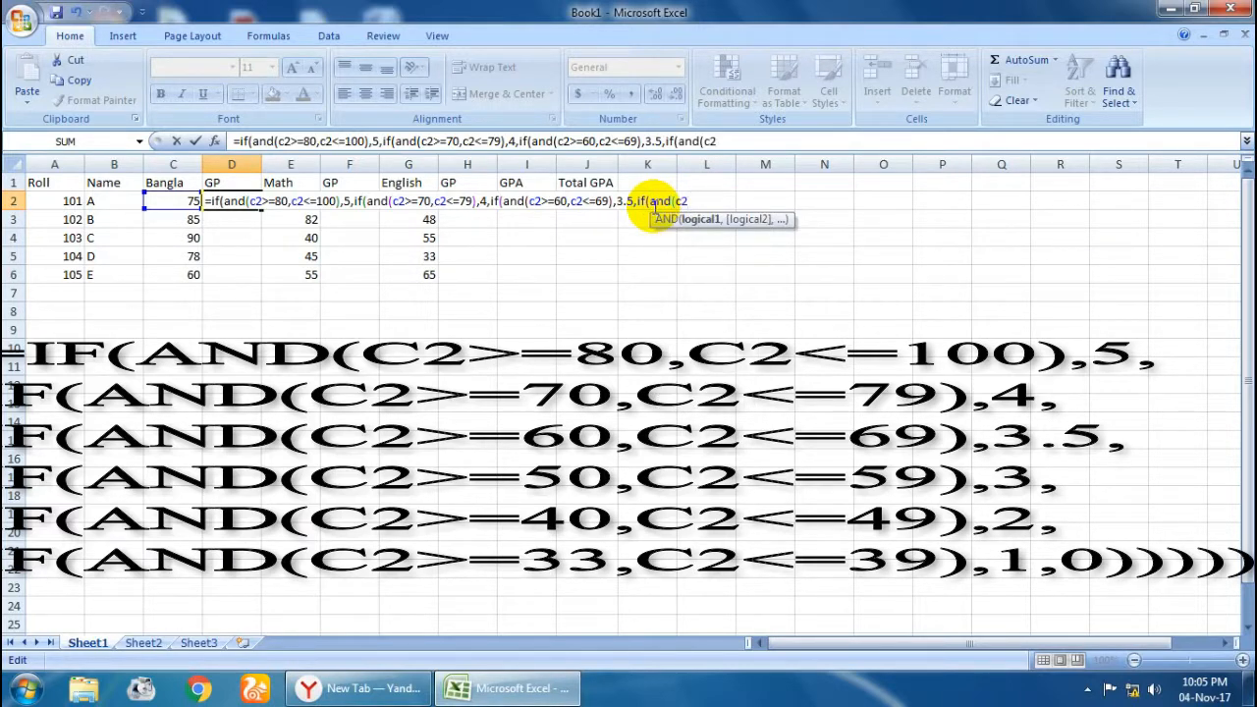
{"action": "type", "text": ">=50,"}
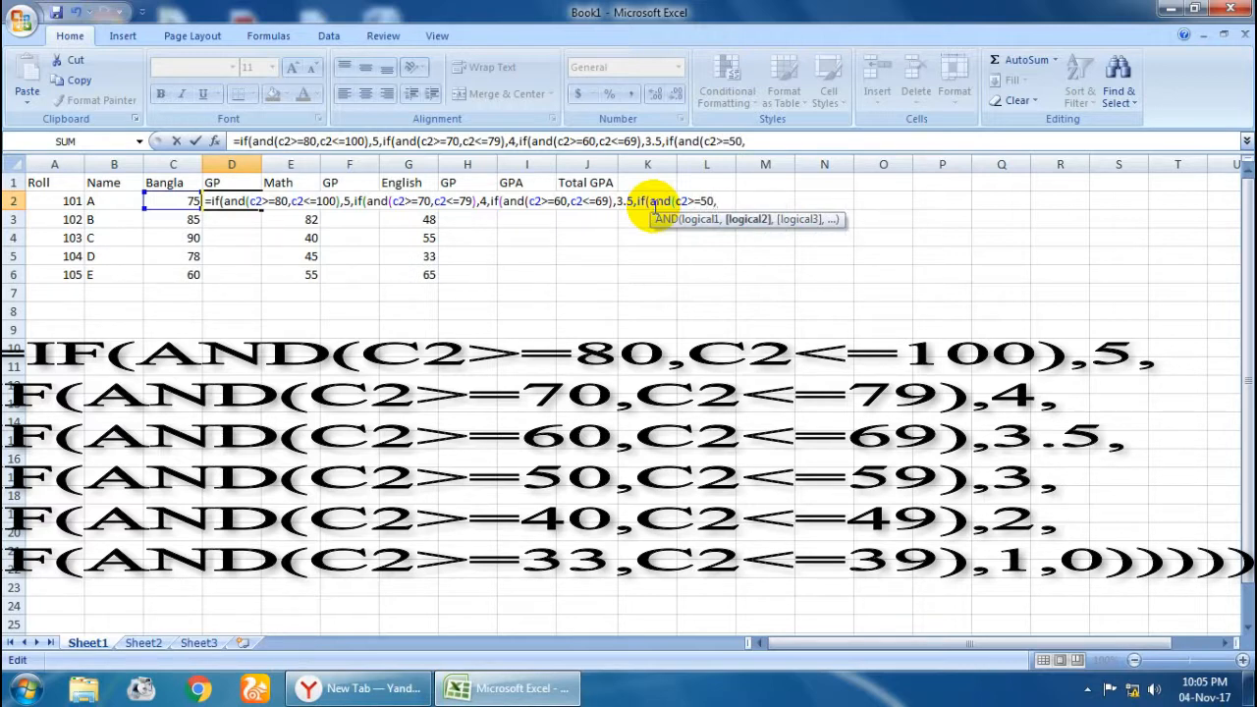
{"action": "type", "text": "c2<=59"}
{"action": "type", "text": "),3"}
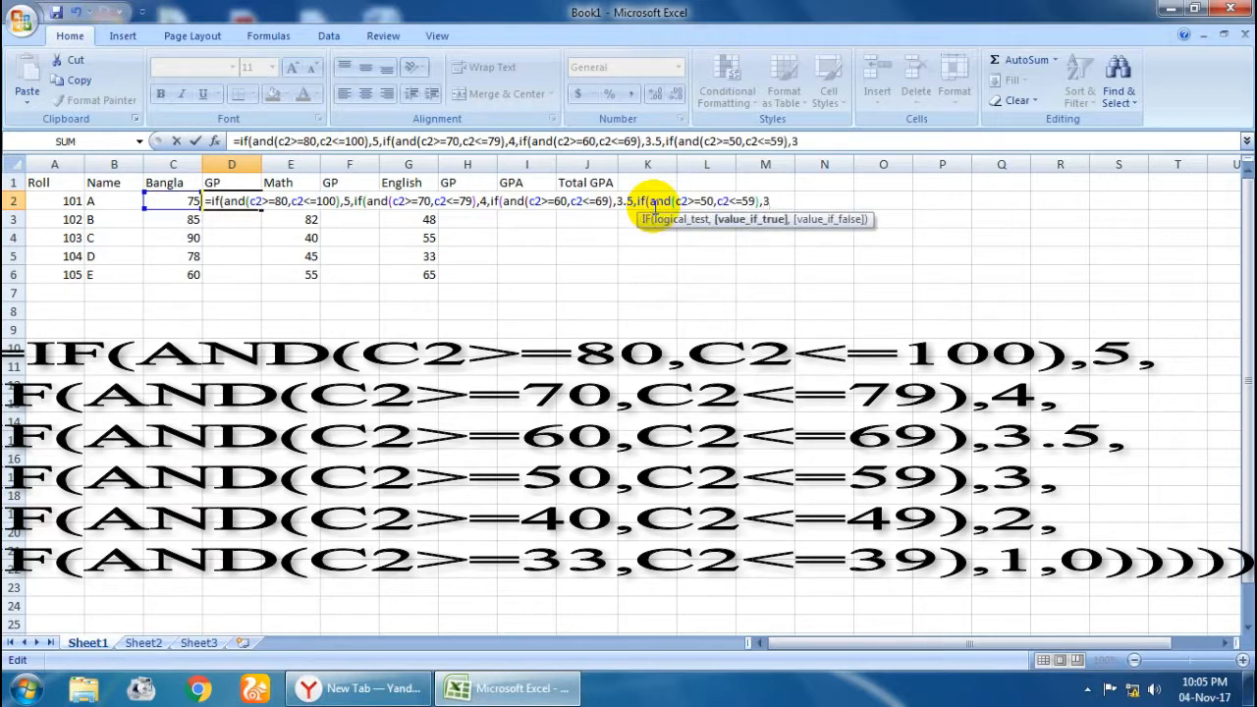
Step: Add the nested condition if(and(c2>=40,c2<=49),2, to the D2 formula for marks from 40 to 49
{"action": "type", "text": ",i"}
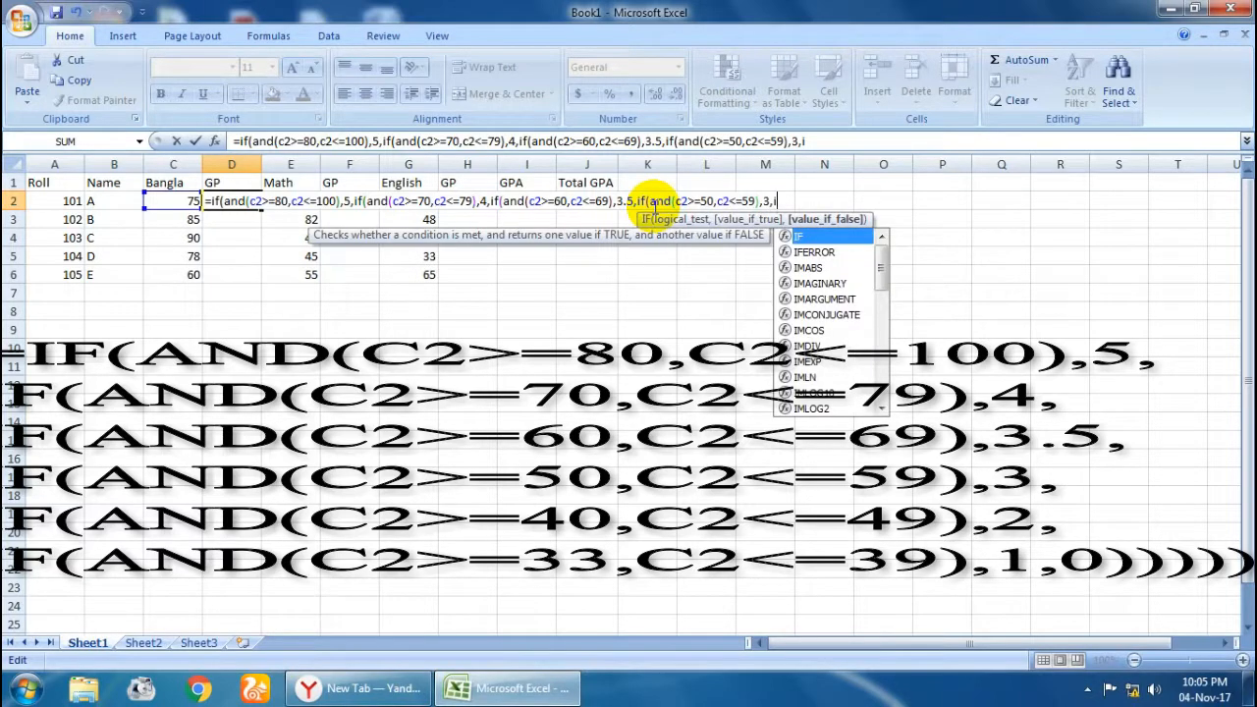
{"action": "type", "text": "f("}
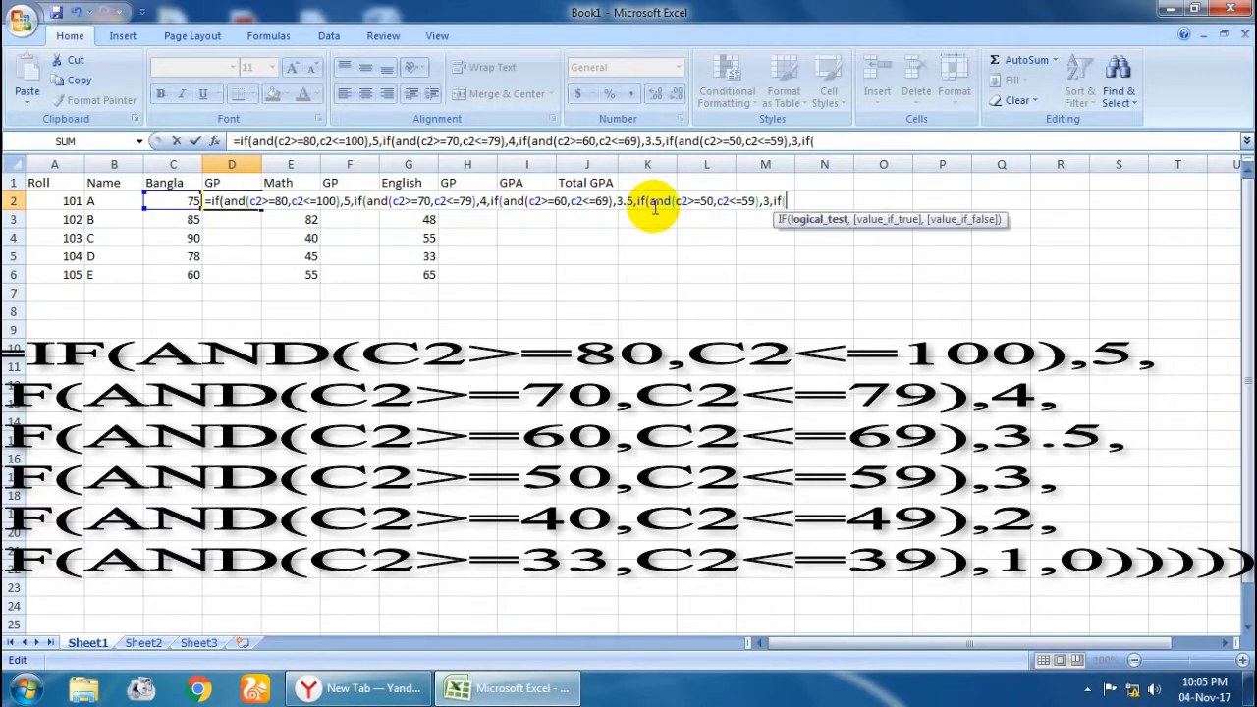
{"action": "type", "text": "and"}
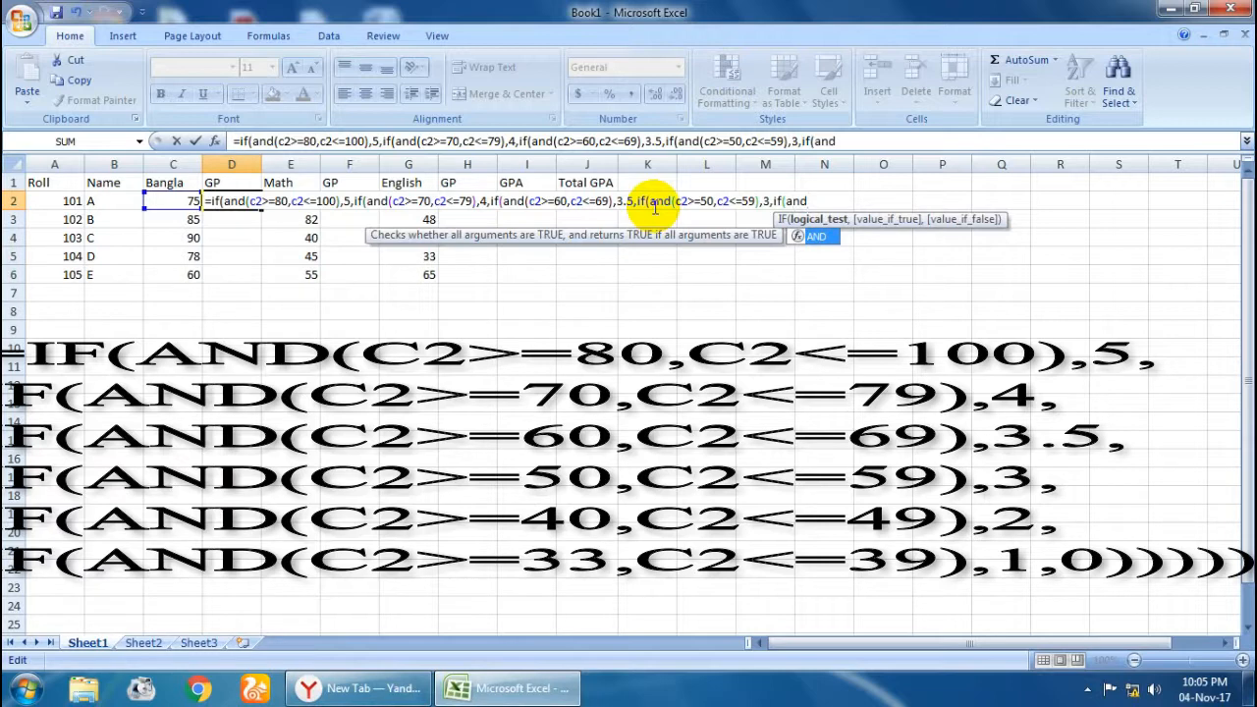
{"action": "type", "text": "(c2"}
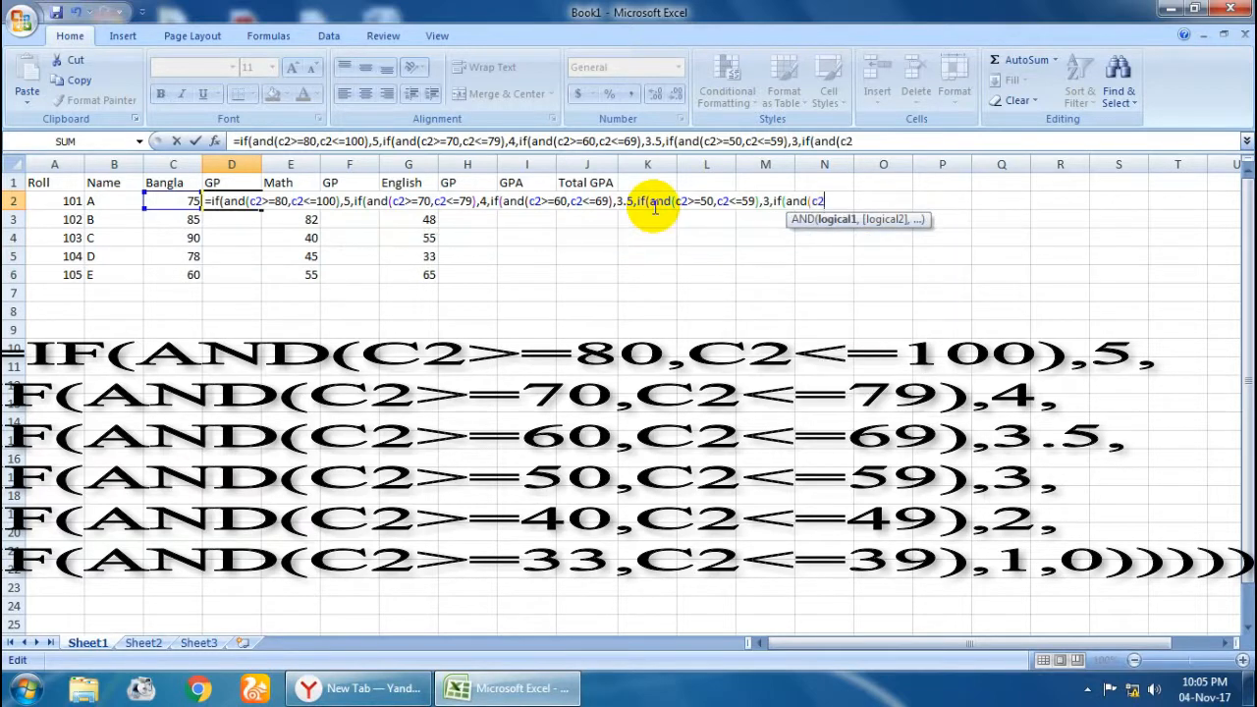
{"action": "type", "text": ">=40,"}
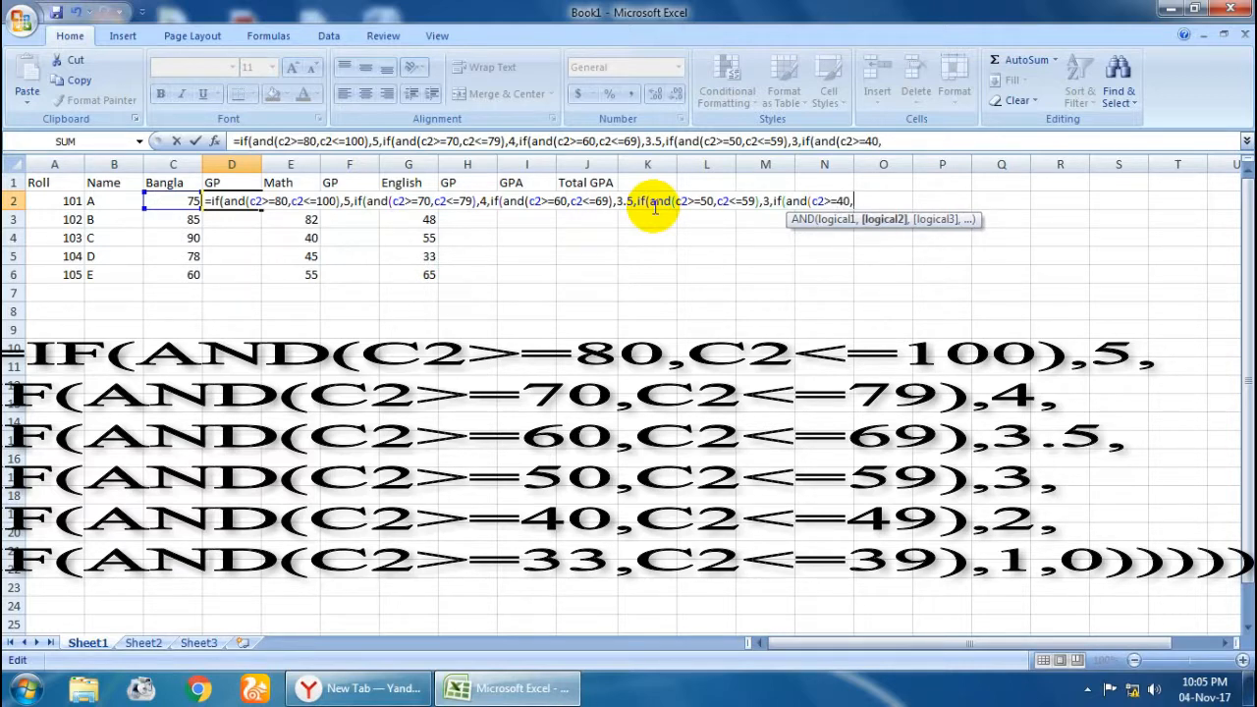
{"action": "type", "text": "c2<=49),"}
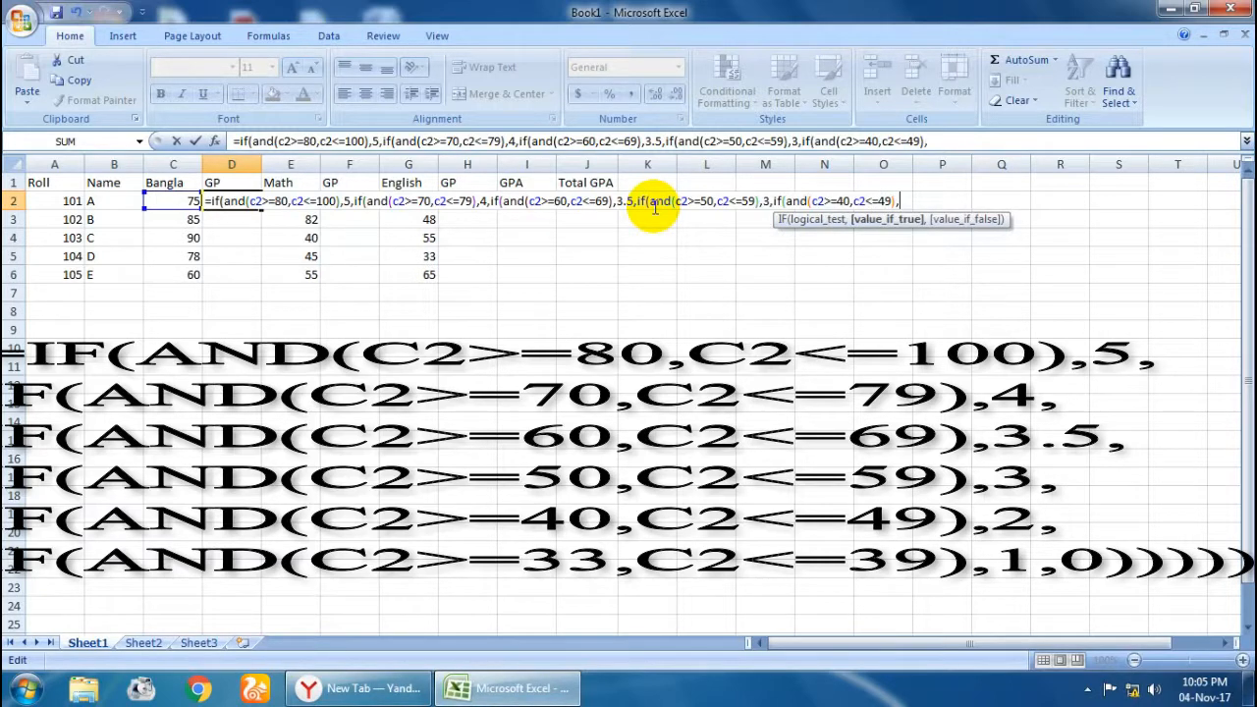
{"action": "type", "text": "2,"}
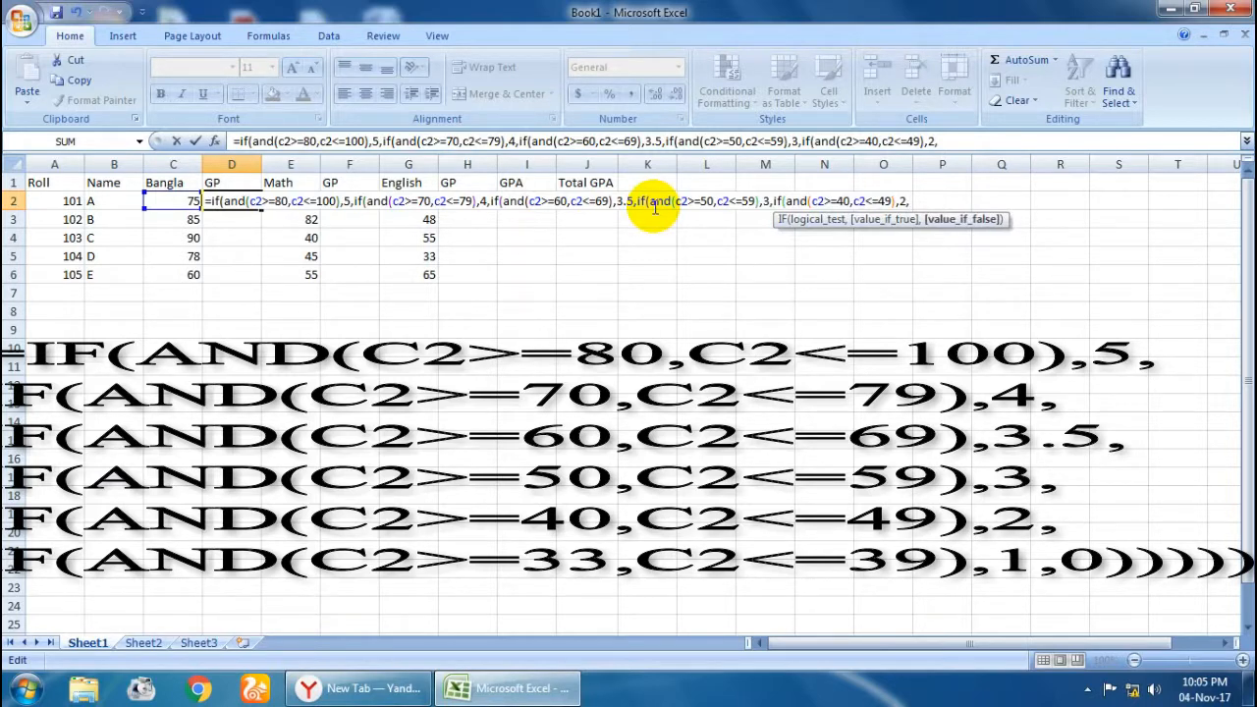
Step: Complete and enter the D2 formula with if(and(c2>=33,c2<=39),1,0)))))) for marks from 33 to 39, giving 0 otherwise
{"action": "type", "text": "if"}
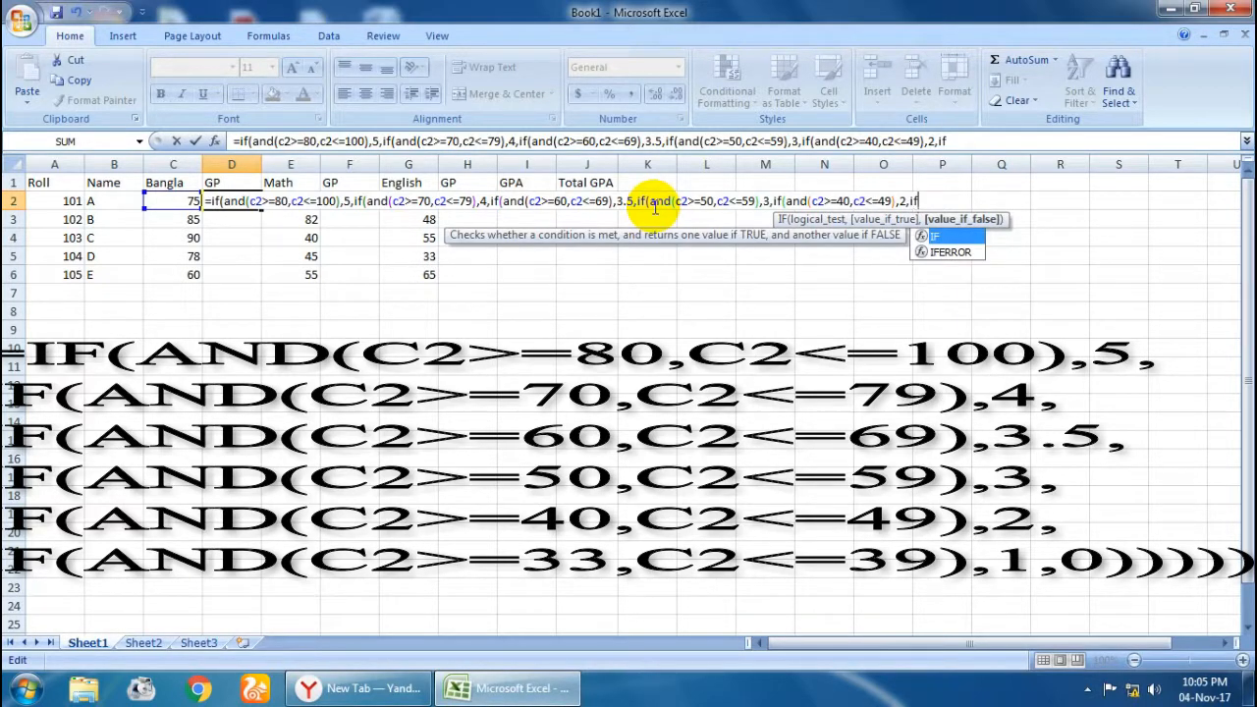
{"action": "type", "text": "(and"}
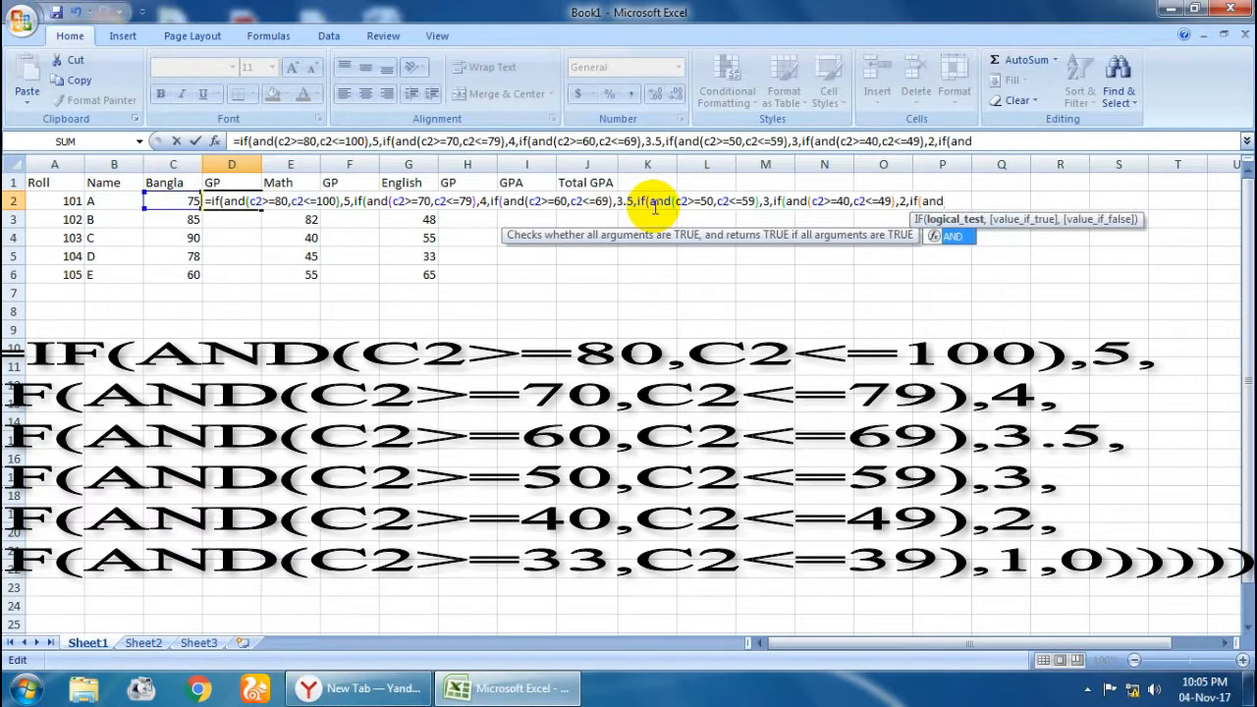
{"action": "type", "text": "(c2"}
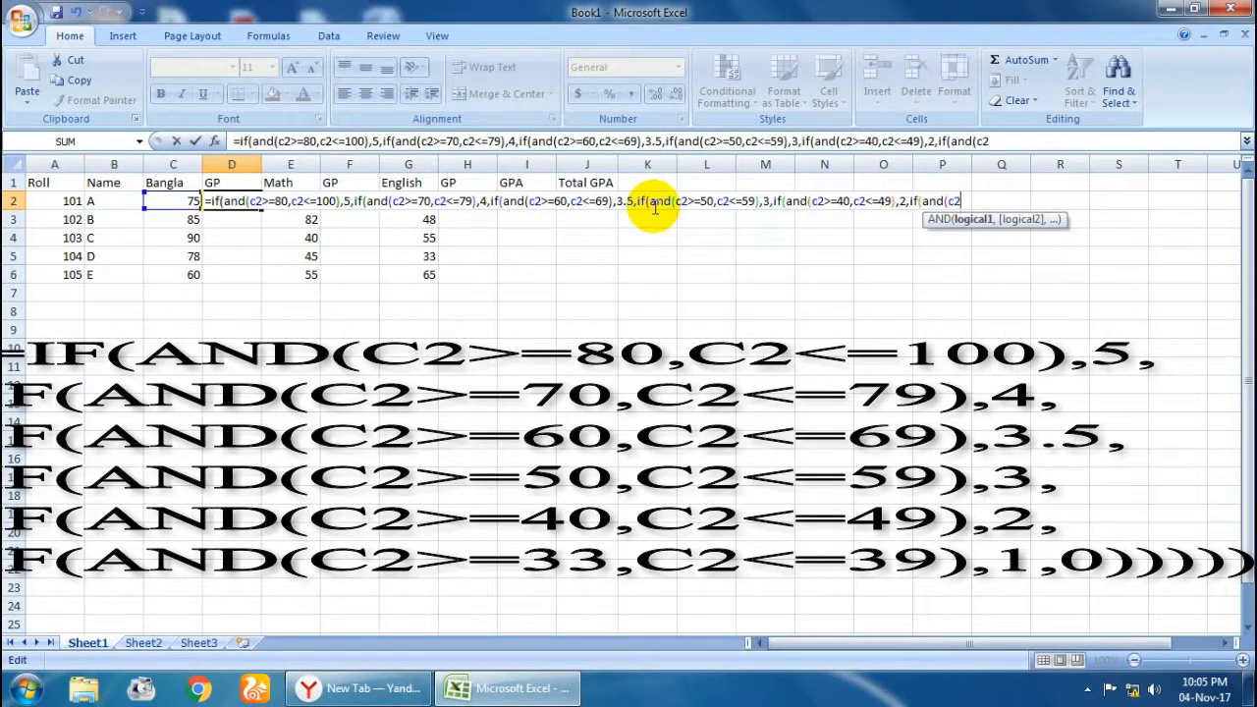
{"action": "type", "text": ">=33,c2"}
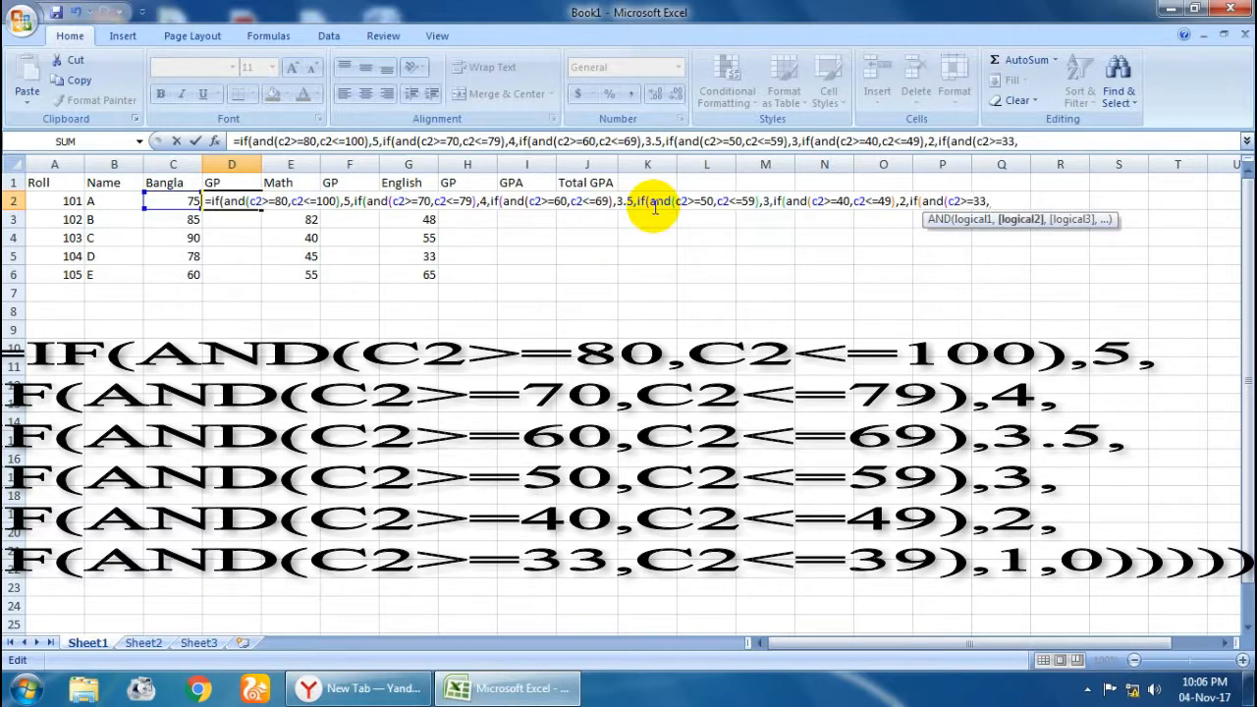
{"action": "type", "text": "<=39)"}
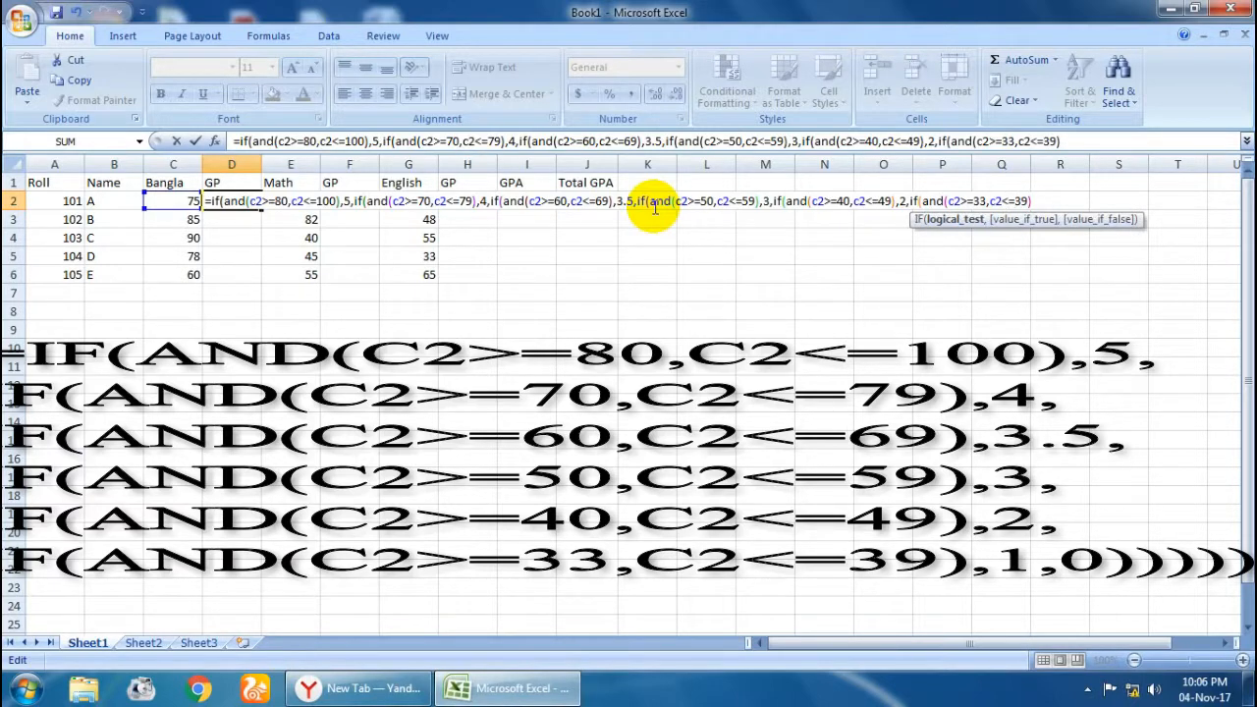
{"action": "type", "text": ","}
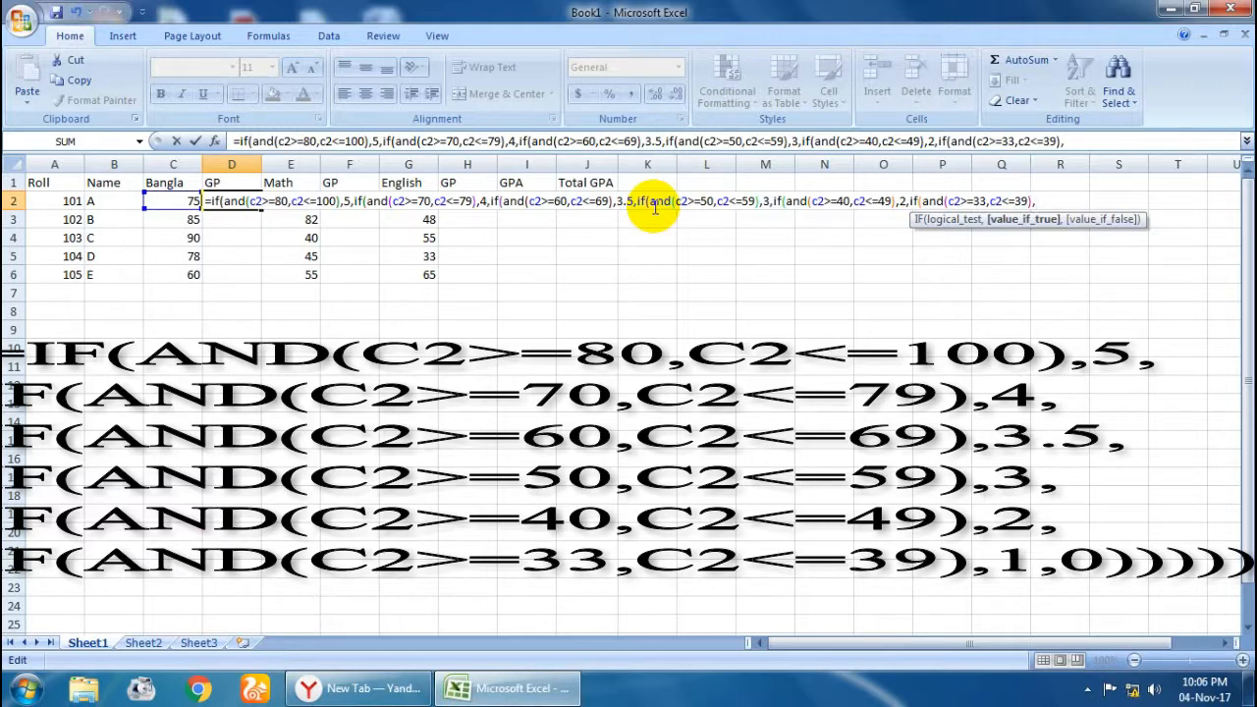
{"action": "type", "text": "1,0"}
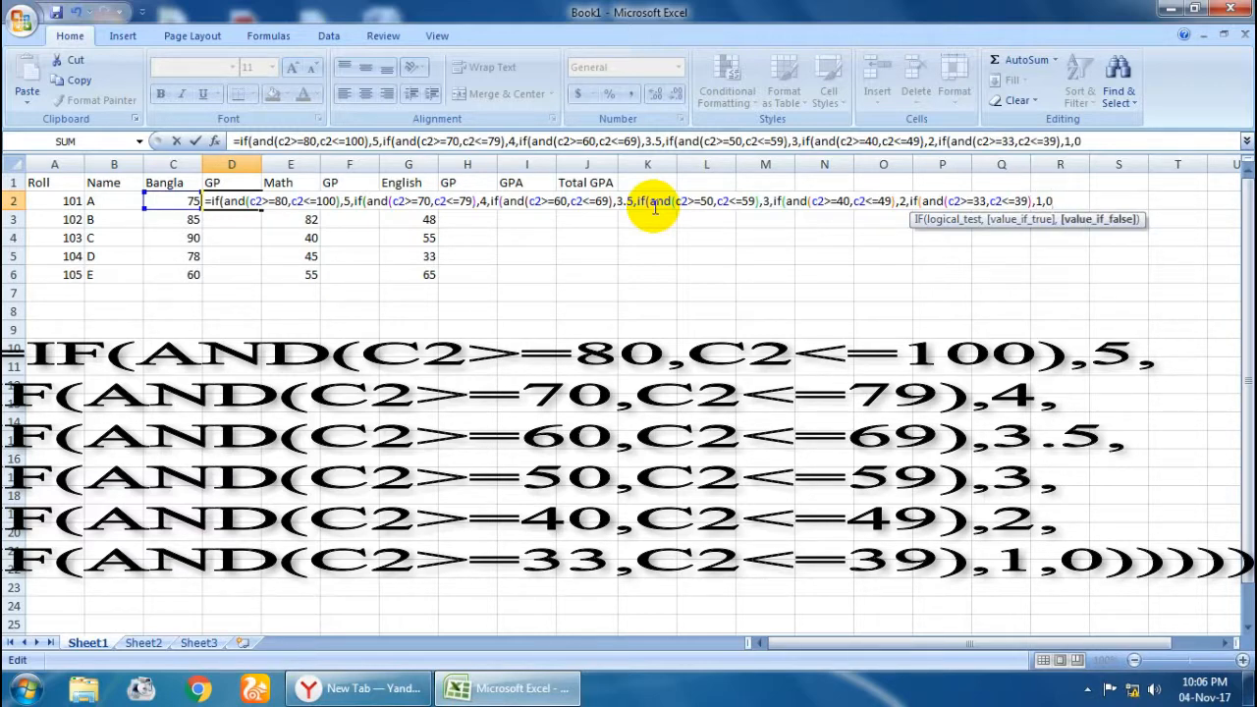
{"action": "type", "text": "))))))"}
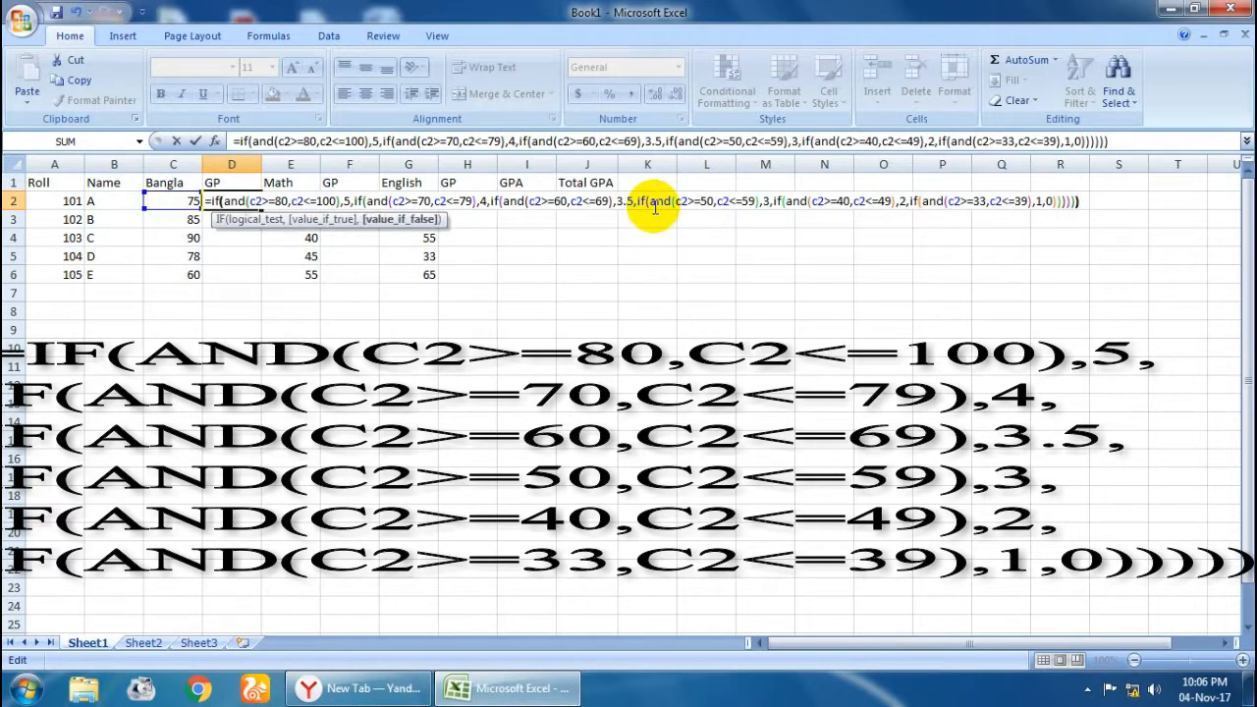
{"action": "key", "text": "Return"}
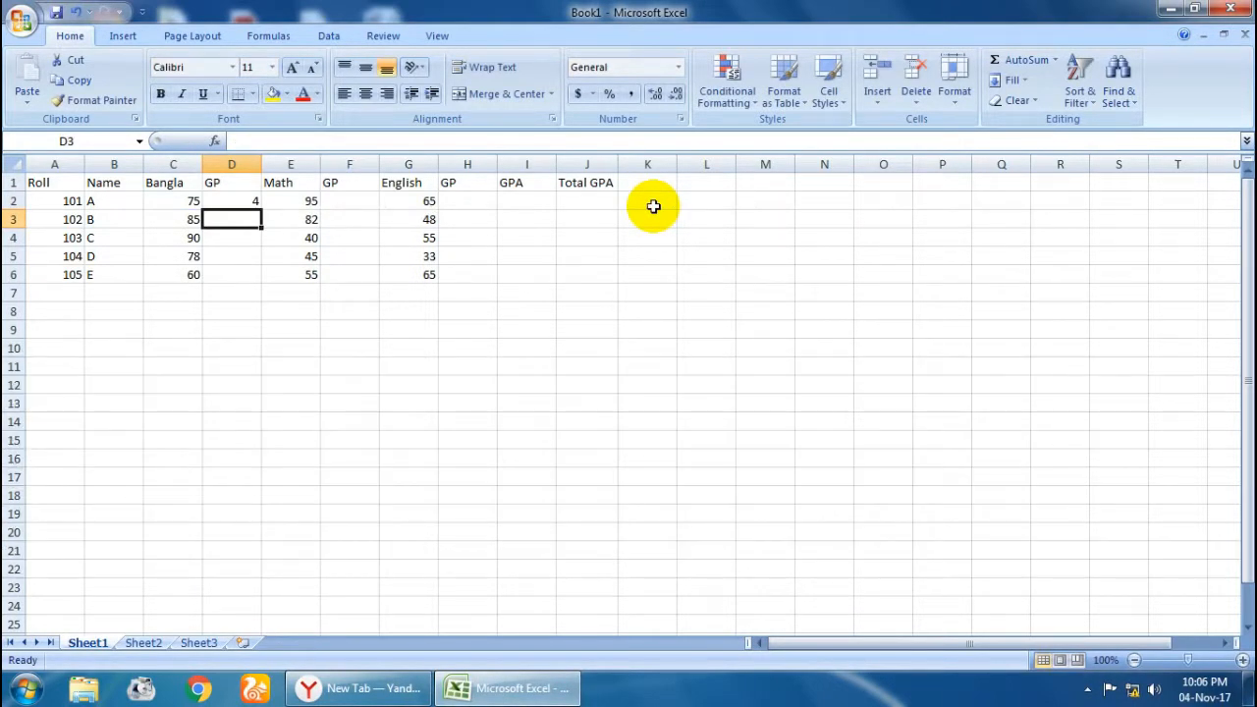
Step: Review the complete nested IF/AND formula in cell D2
{"action": "left_click", "coordinate": [218, 199]}
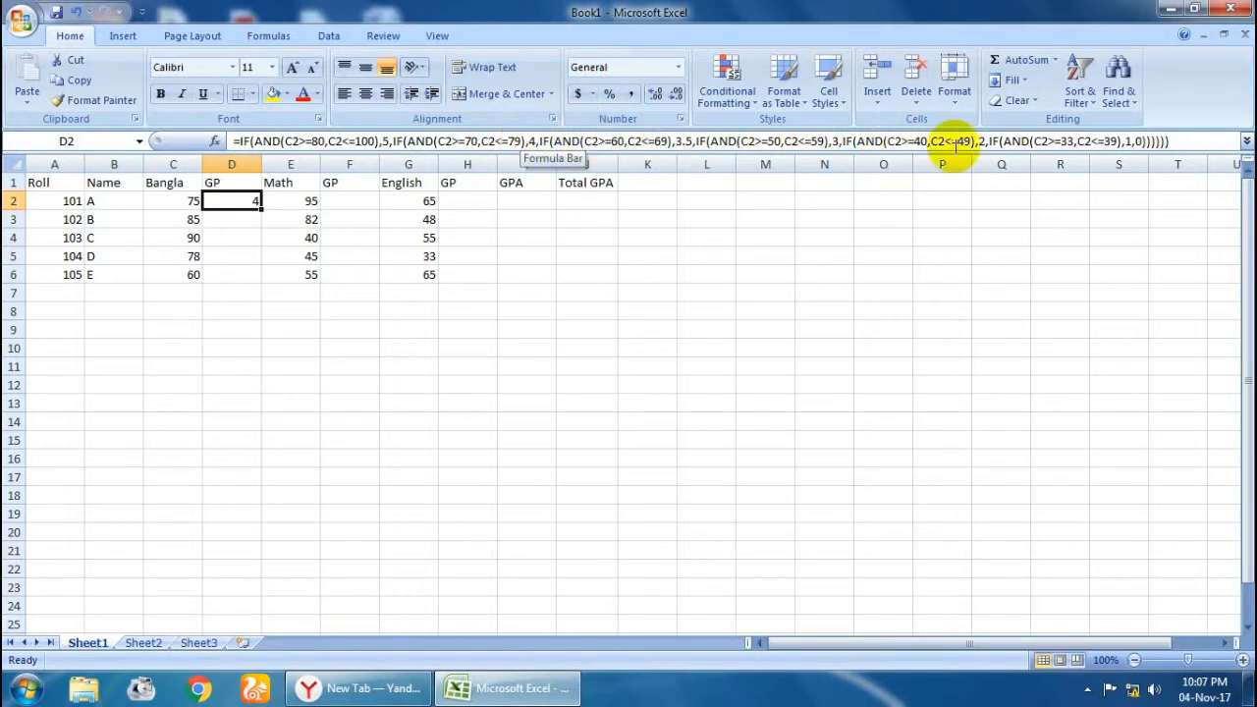
{"action": "left_click", "coordinate": [1188, 145]}
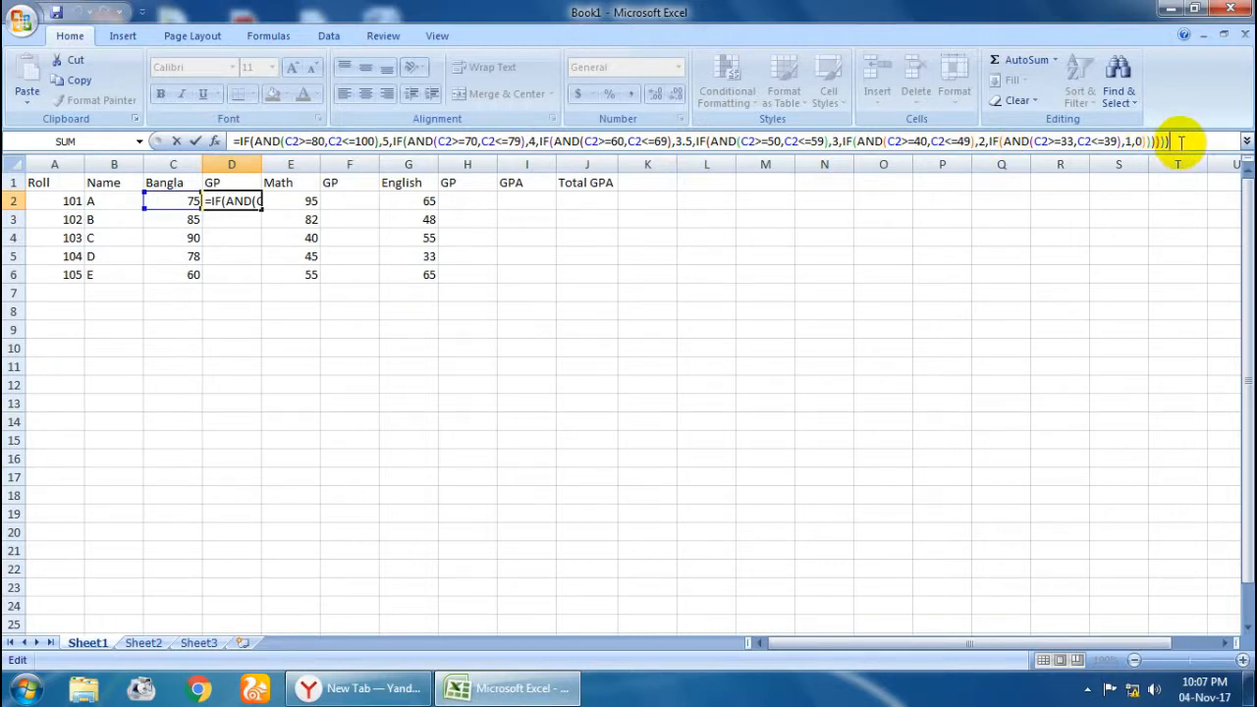
{"action": "key", "text": "Return"}
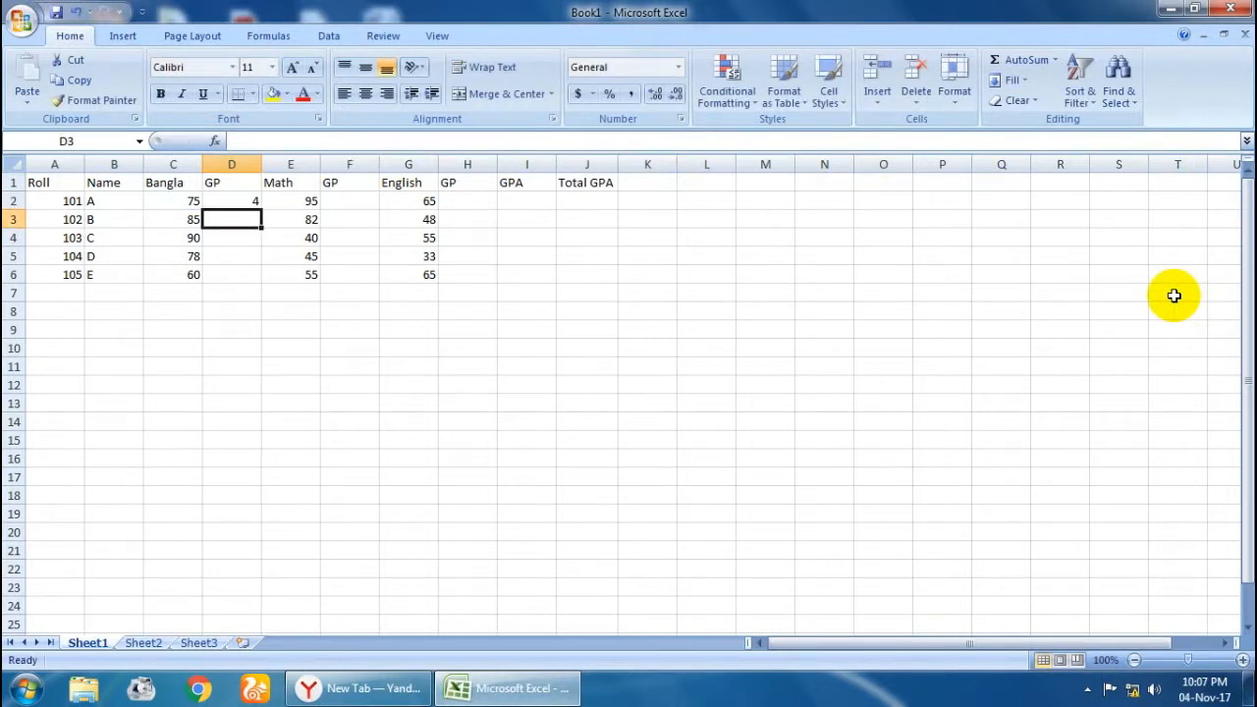
Step: Fill the Bangla grade point formula from D2 down to D6
{"action": "left_click", "coordinate": [249, 200]}
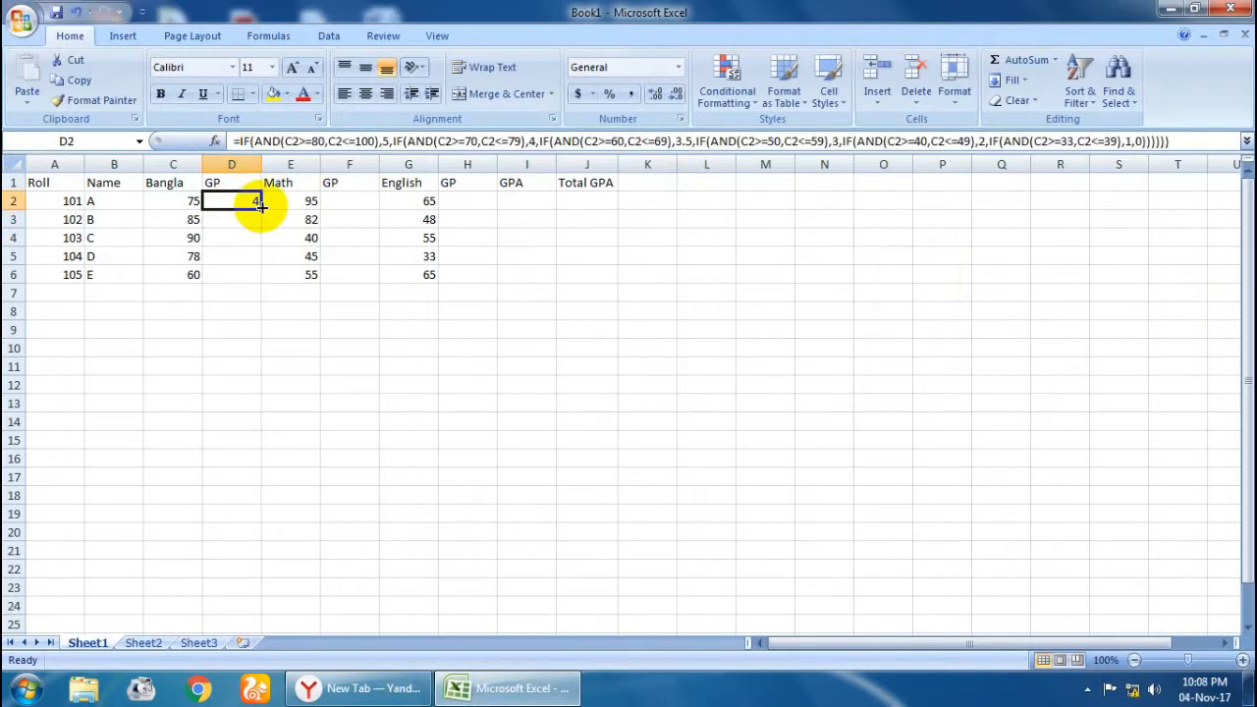
{"action": "left_click_drag", "start_coordinate": [261, 206], "coordinate": [261, 280]}
{"action": "left_click", "coordinate": [286, 315]}
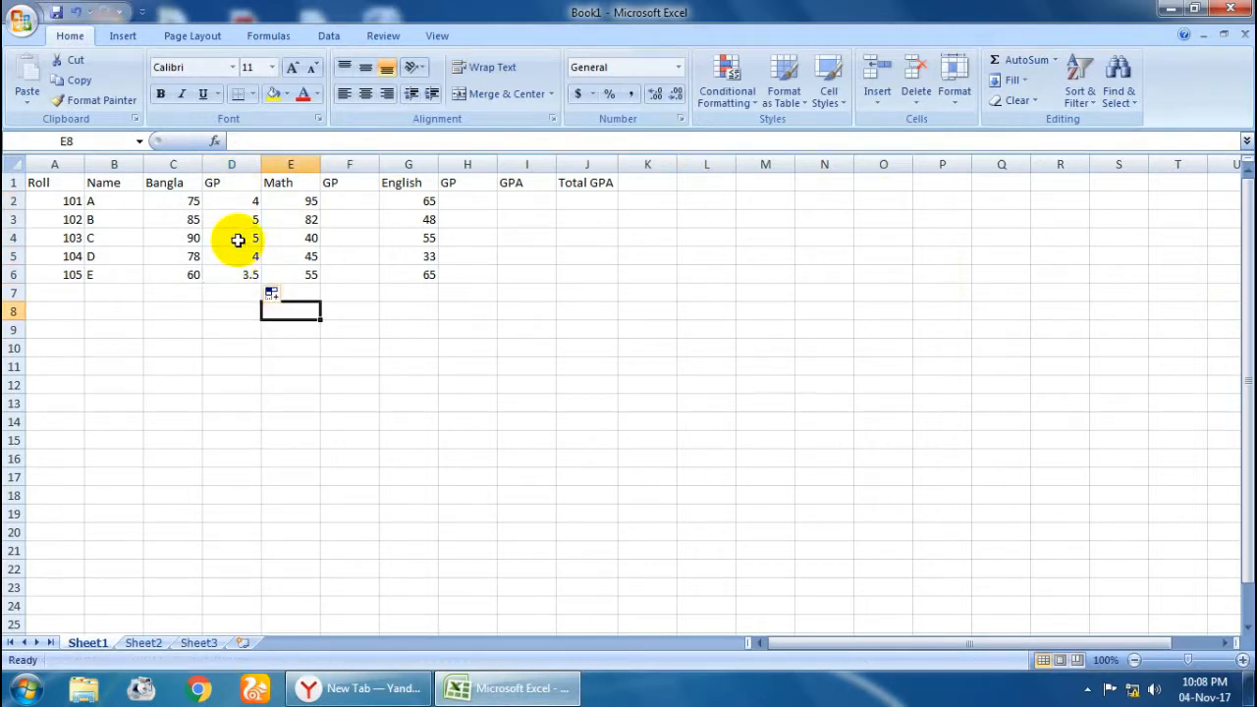
Step: Copy the Bangla grade point formula from D2 to the Math GP cell F2 and fill it down to F6
{"action": "left_click", "coordinate": [252, 204]}
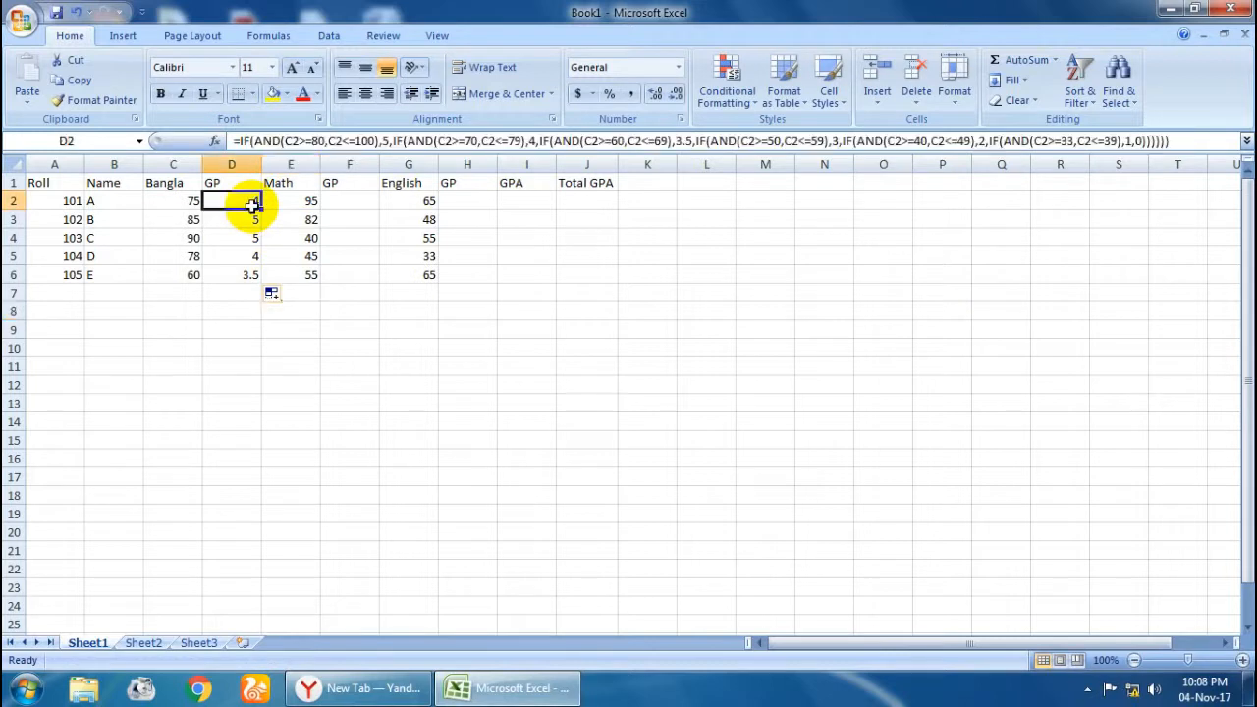
{"action": "key", "text": "ctrl+c"}
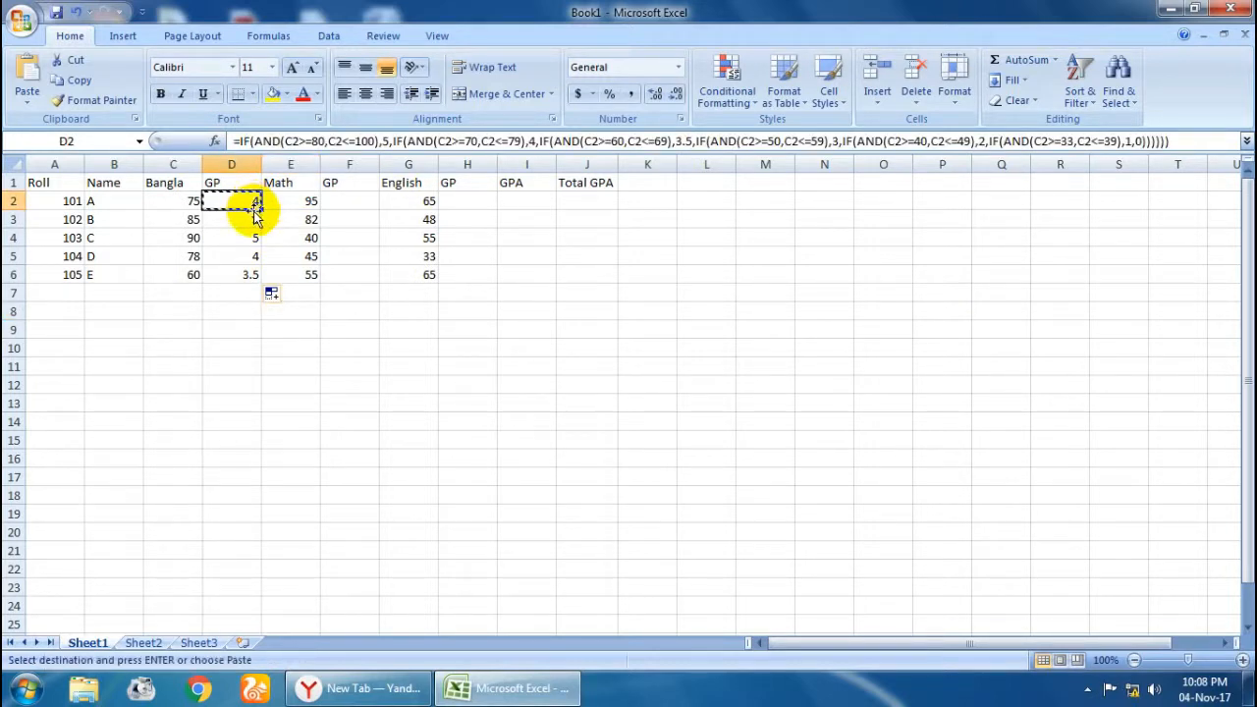
{"action": "left_click", "coordinate": [338, 202]}
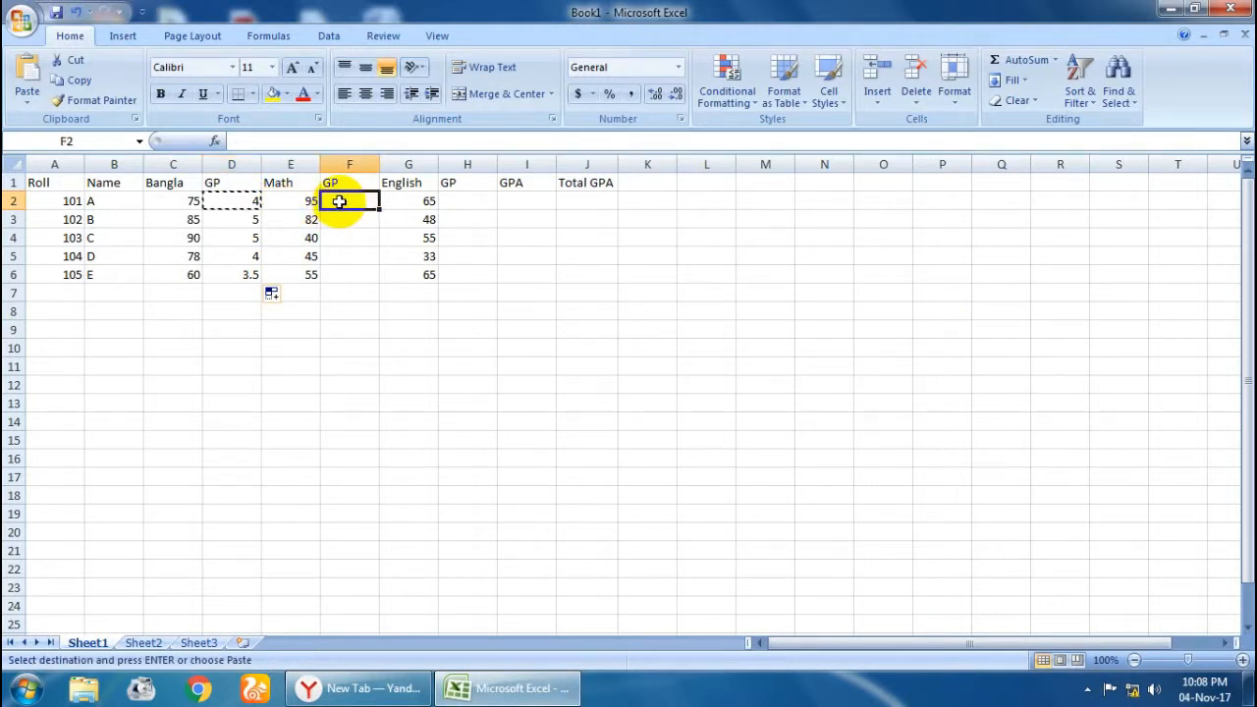
{"action": "key", "text": "ctrl+v"}
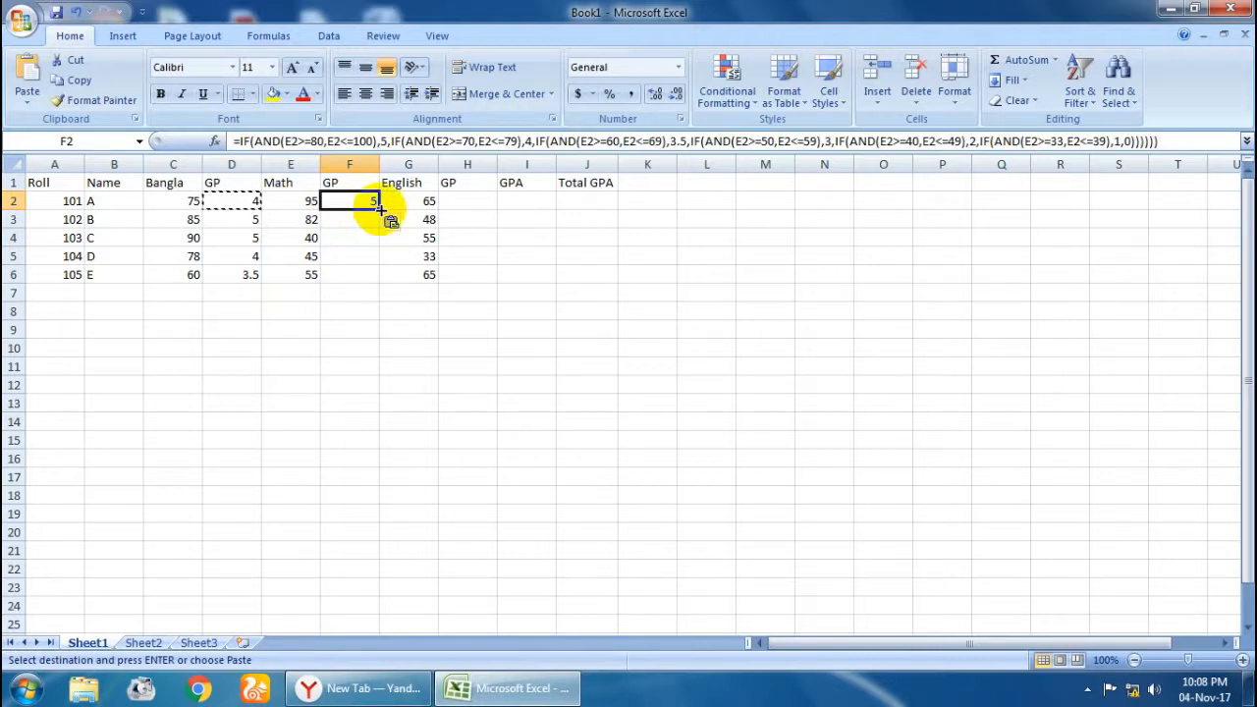
{"action": "left_click_drag", "start_coordinate": [379, 236], "coordinate": [376, 284]}
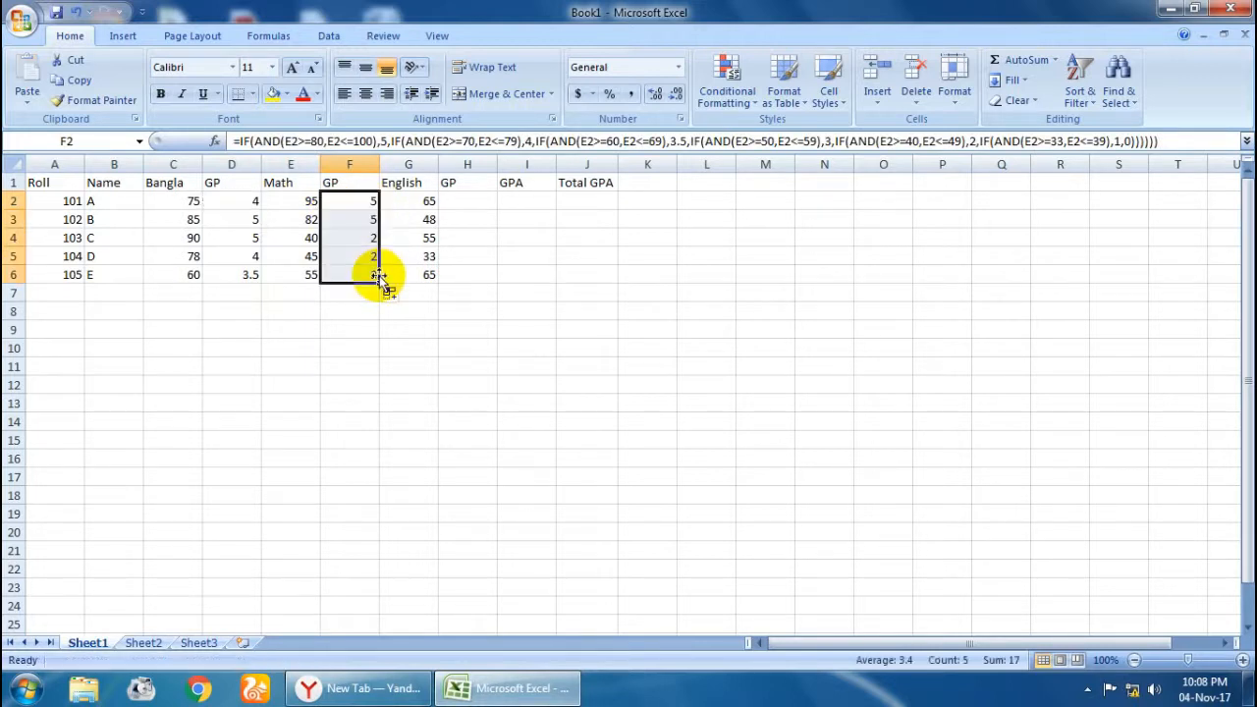
Step: Copy the Math grade point formula from F2 to the English GP cell H2 and fill it down to H6
{"action": "left_click", "coordinate": [462, 199]}
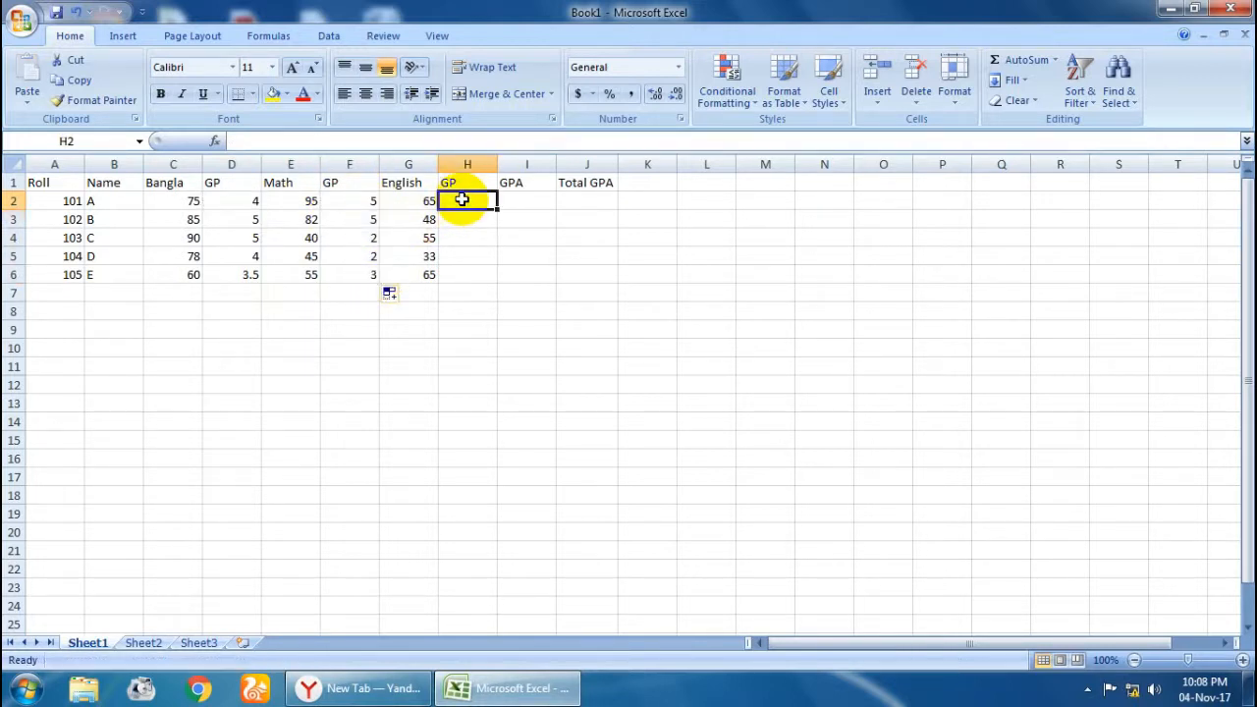
{"action": "left_click", "coordinate": [345, 199]}
{"action": "key", "text": "ctrl+c"}
{"action": "left_click", "coordinate": [477, 202]}
{"action": "key", "text": "ctrl+v"}
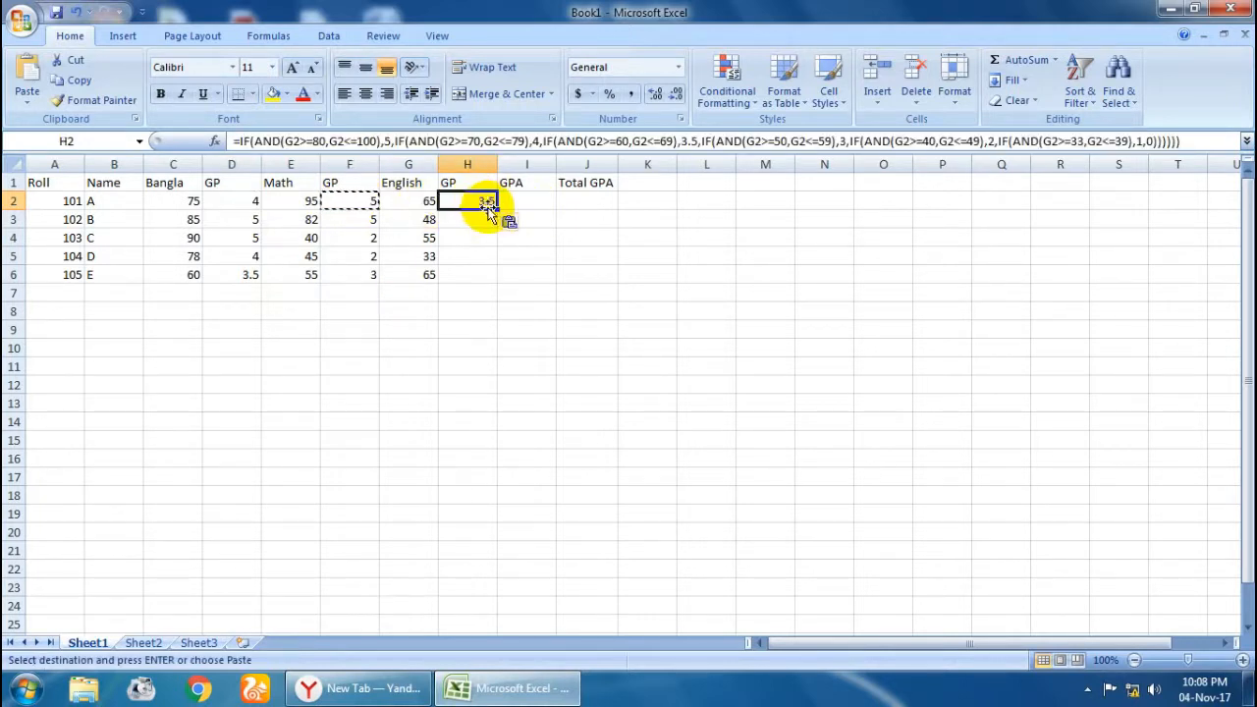
{"action": "left_click_drag", "start_coordinate": [499, 213], "coordinate": [487, 277]}
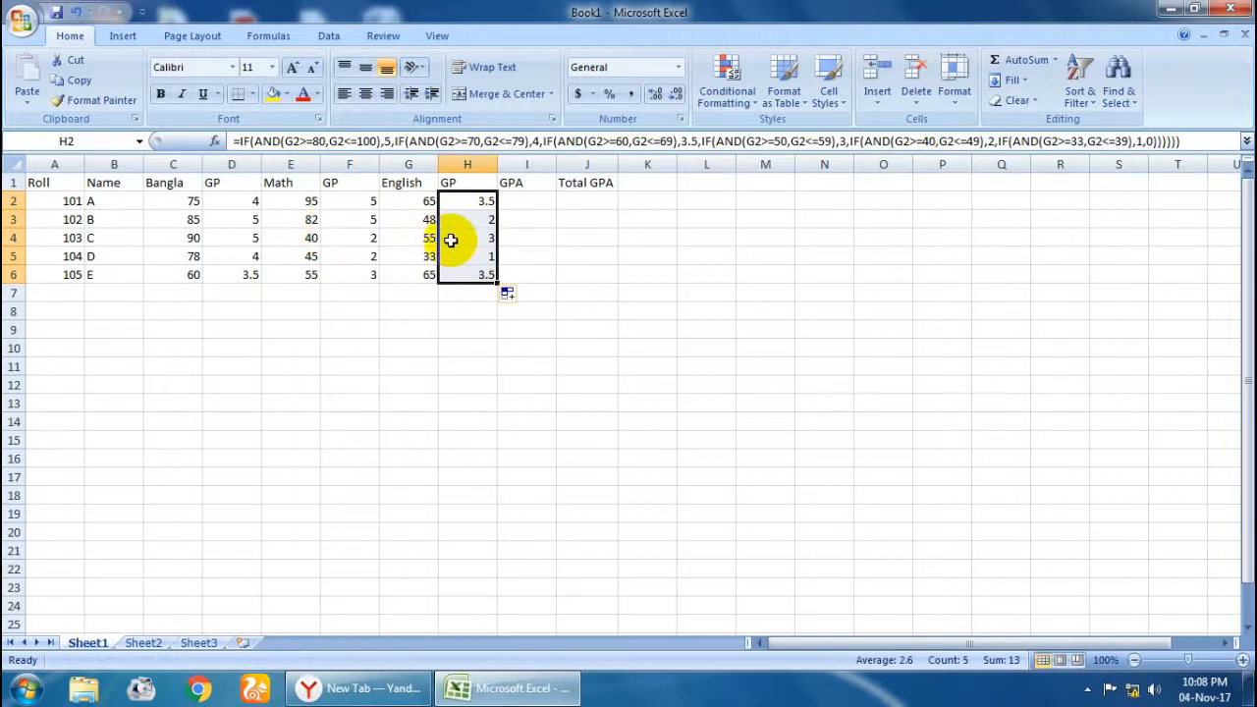
Step: Enter the formula =average(D2,F2,H2) in the GPA cell I2 to average the three subject grade points
{"action": "left_click", "coordinate": [535, 200]}
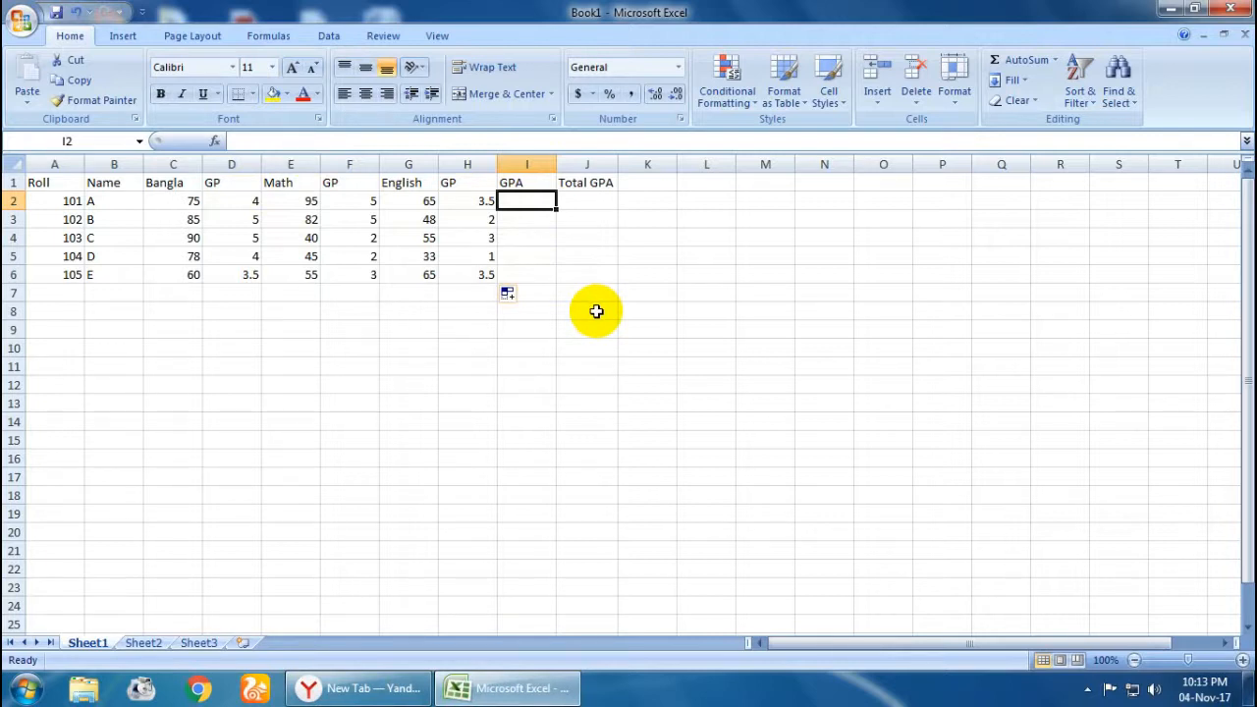
{"action": "type", "text": "=av"}
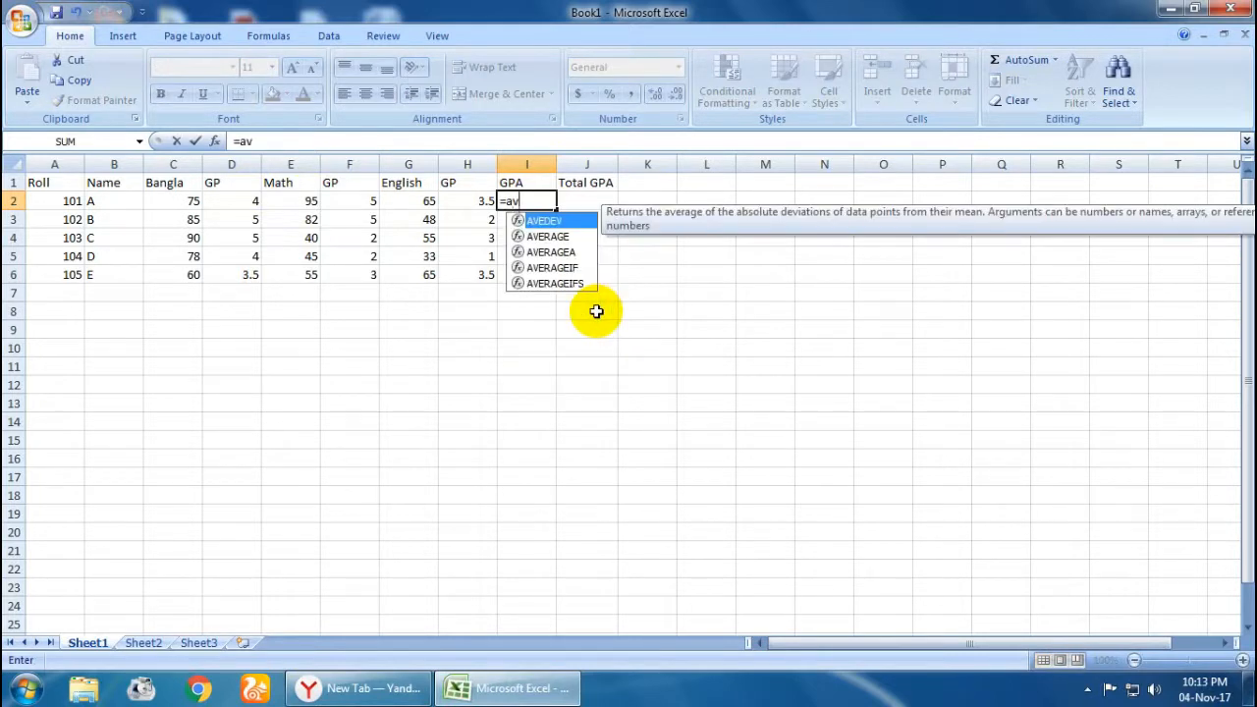
{"action": "type", "text": "erage"}
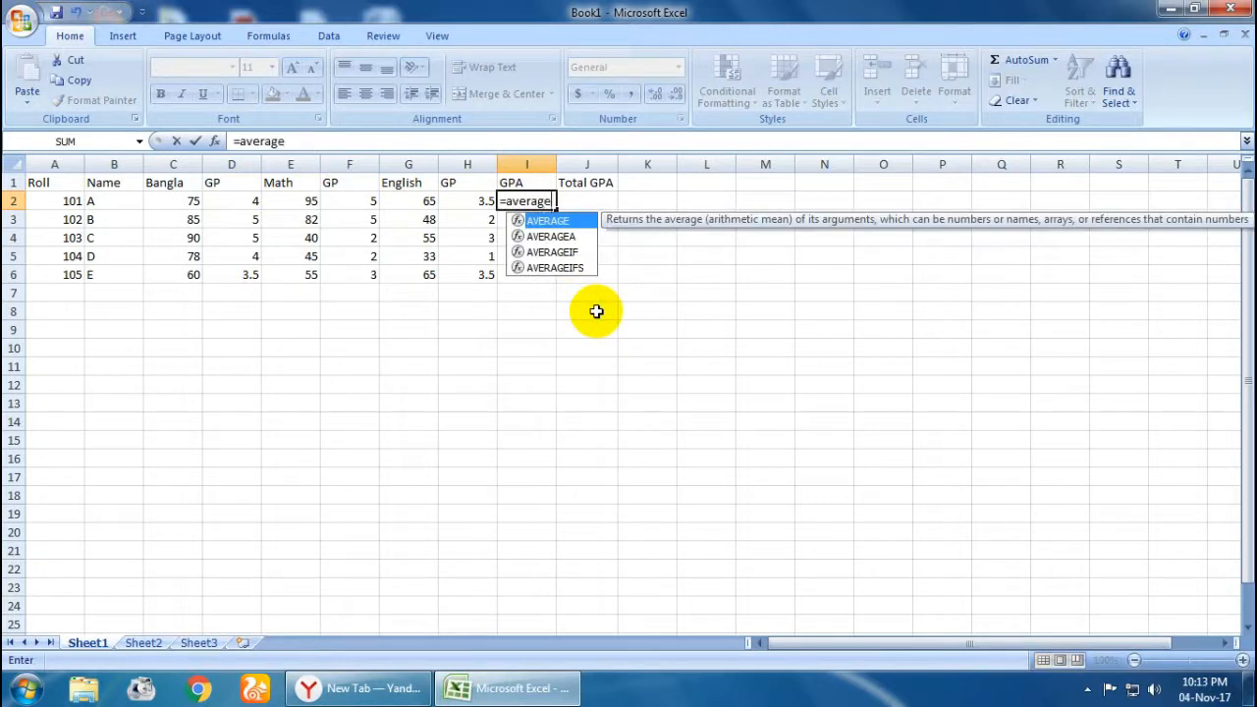
{"action": "type", "text": "("}
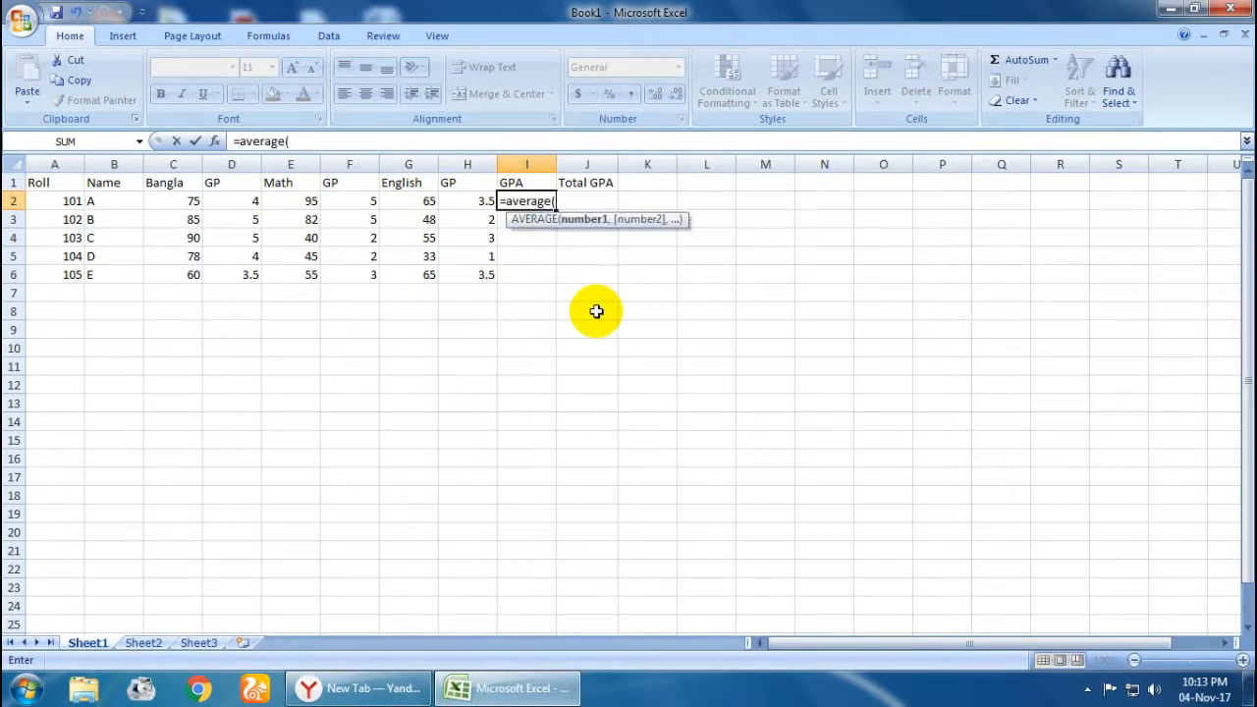
{"action": "left_click", "coordinate": [246, 200]}
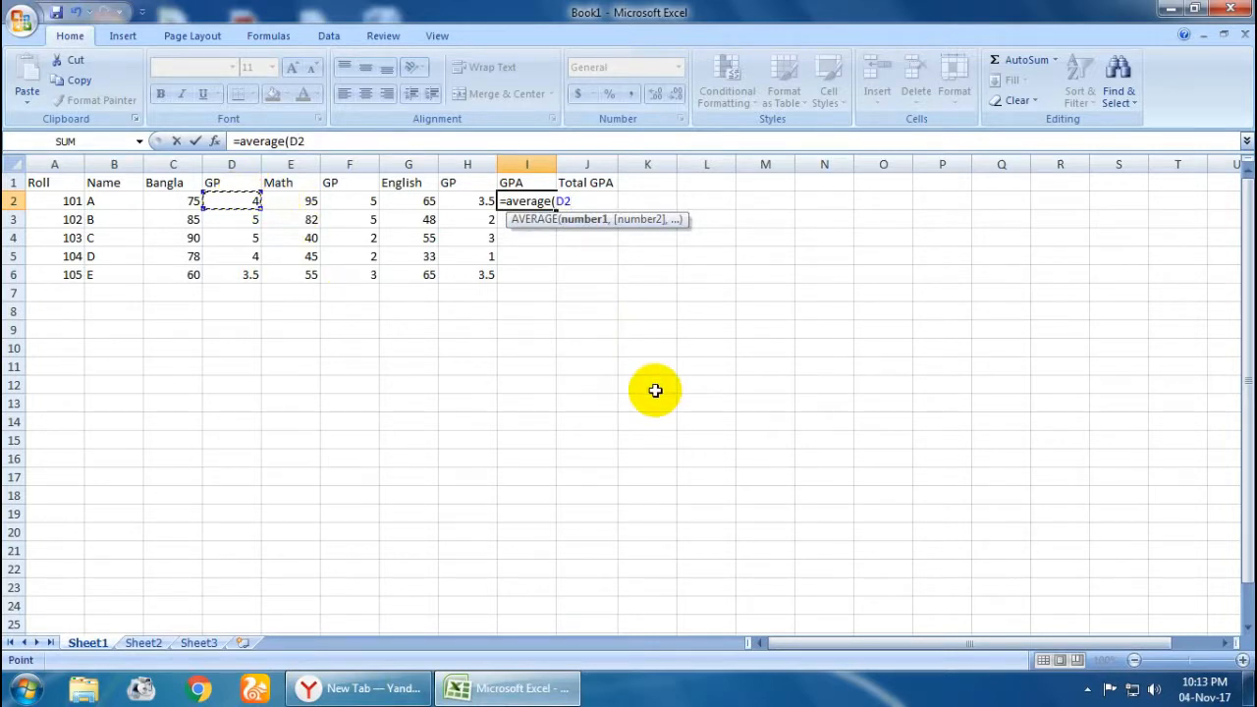
{"action": "type", "text": ","}
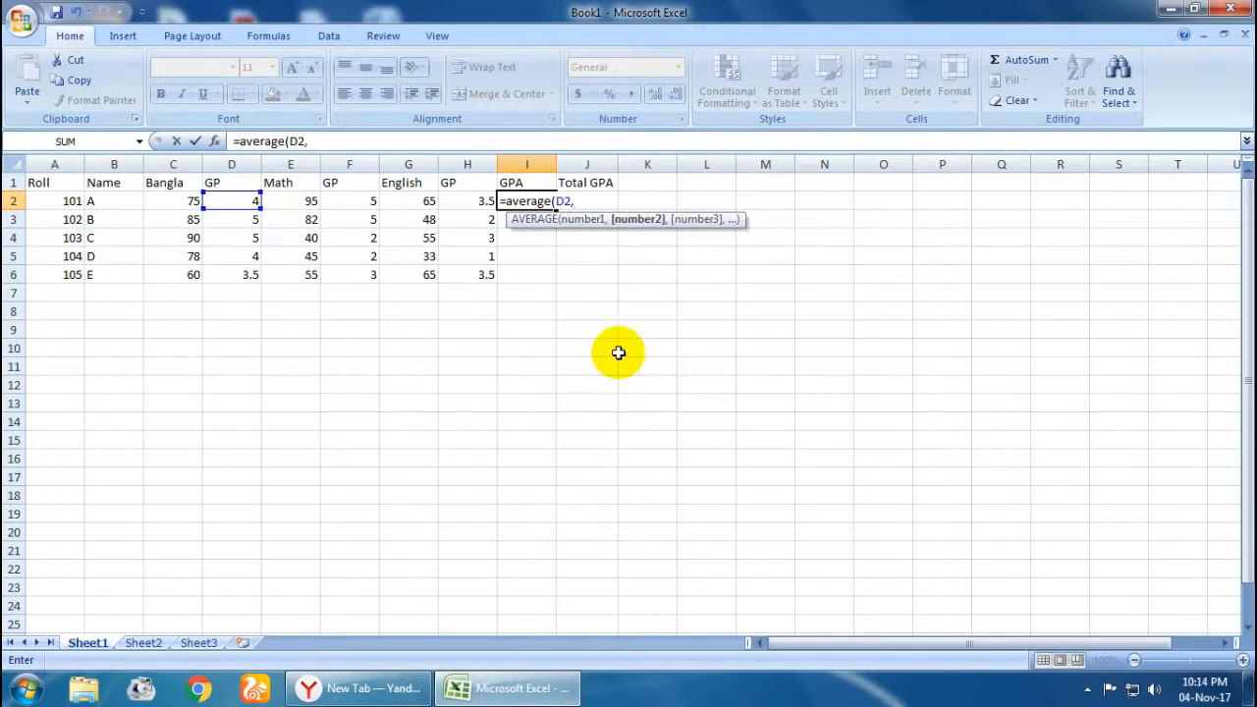
{"action": "left_click", "coordinate": [356, 201]}
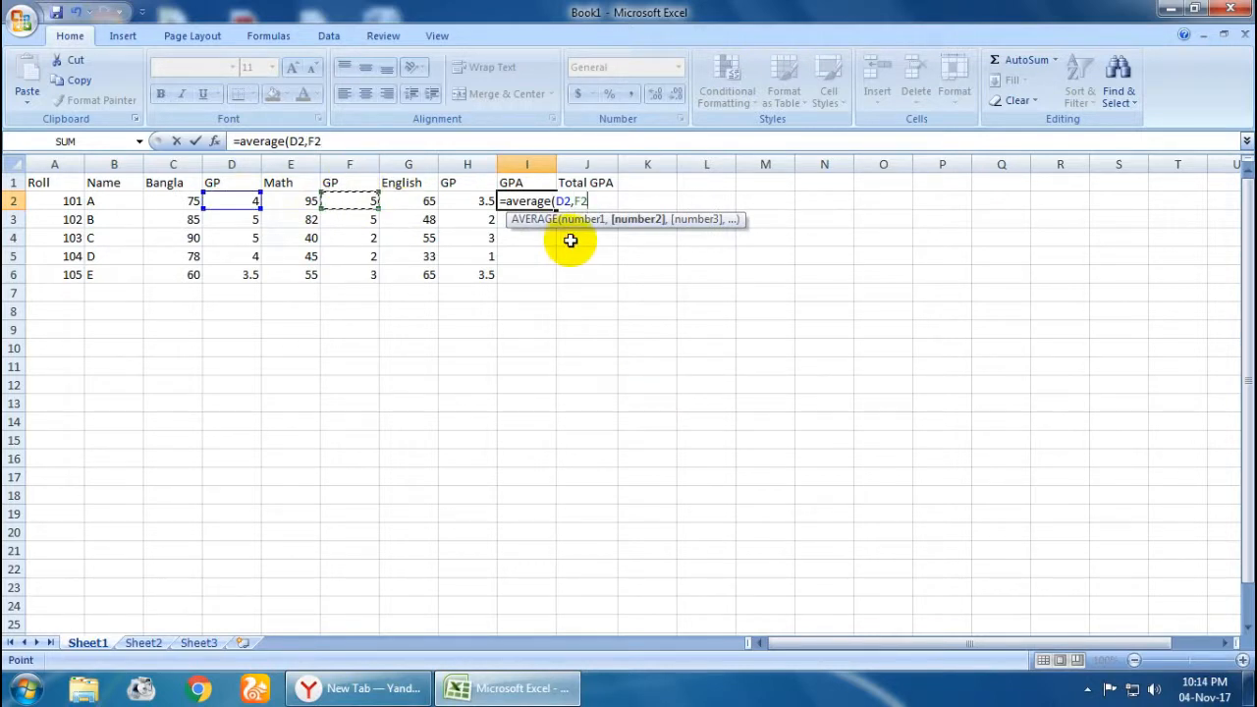
{"action": "type", "text": ","}
{"action": "left_click", "coordinate": [485, 202]}
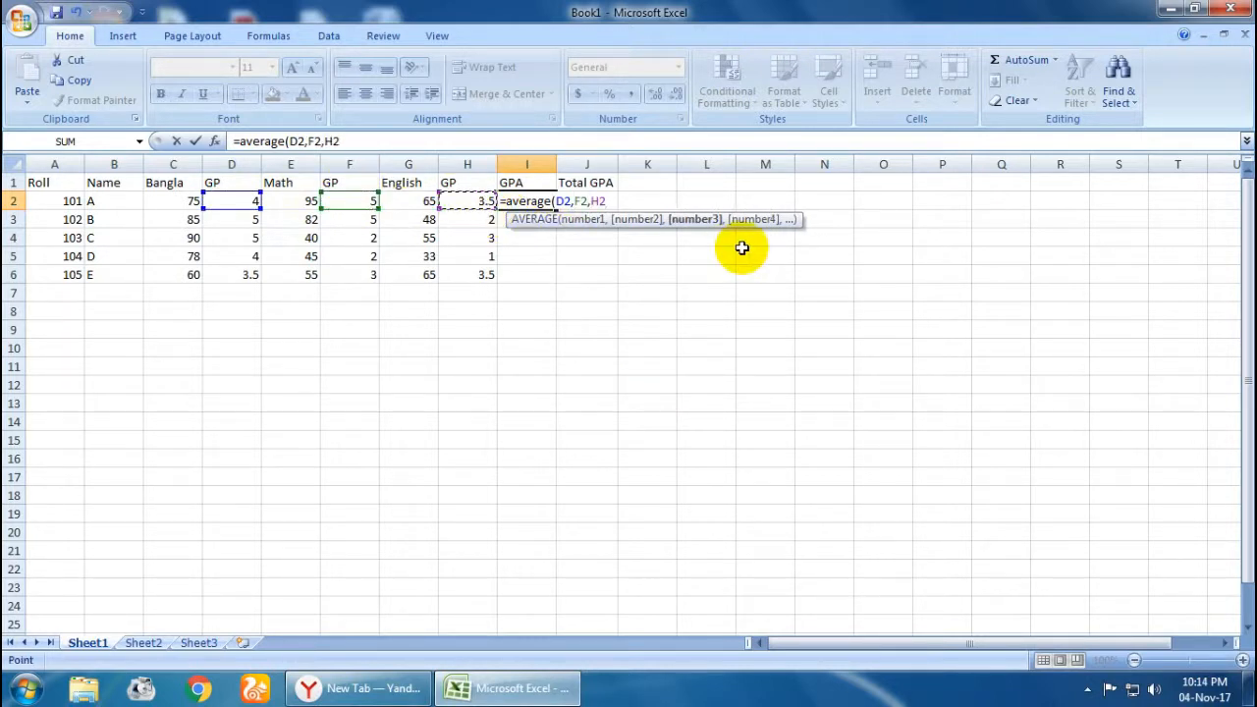
{"action": "type", "text": ")"}
{"action": "key", "text": "Return"}
{"action": "key", "text": "Return"}
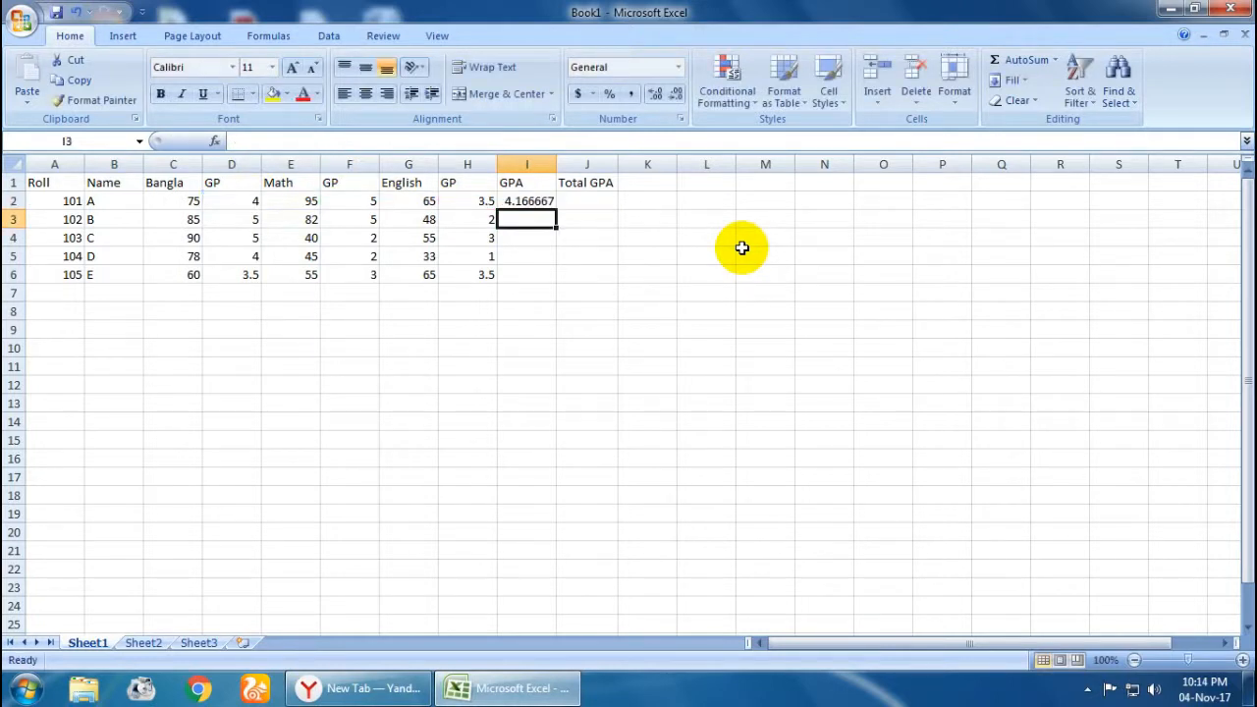
Step: Fill the GPA average formula from I2 down to I6
{"action": "left_click", "coordinate": [540, 201]}
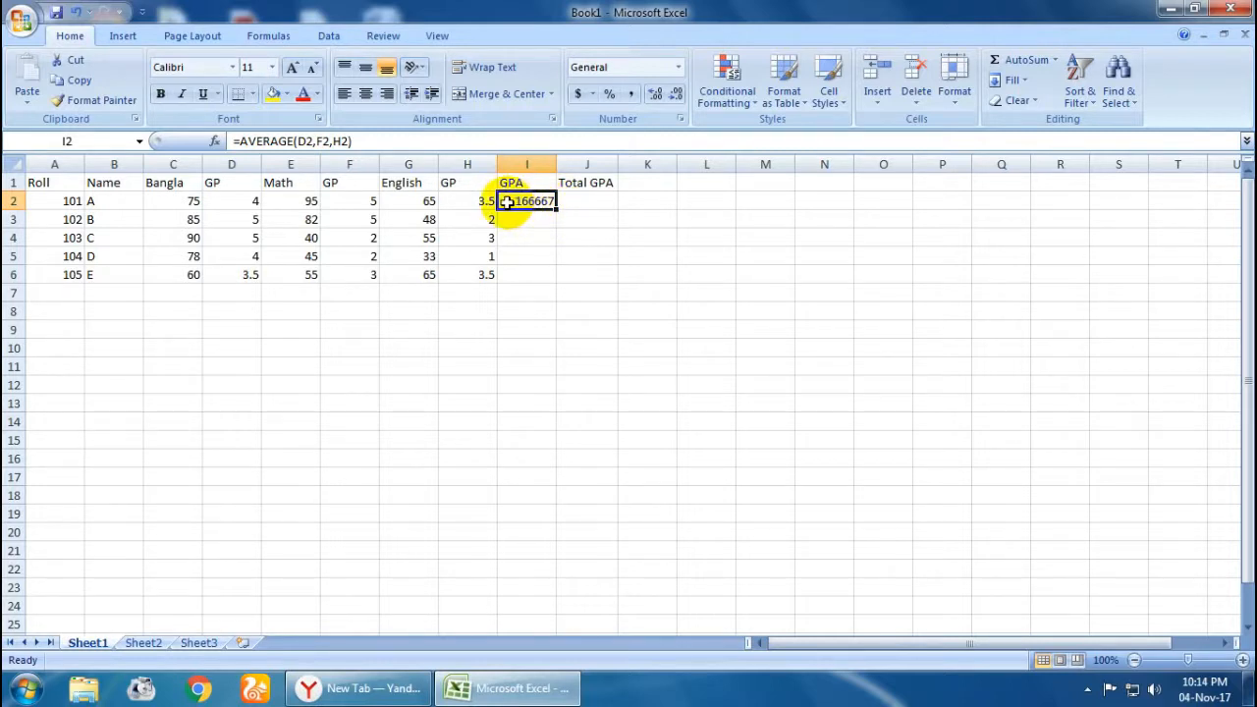
{"action": "left_click_drag", "start_coordinate": [558, 211], "coordinate": [553, 277]}
{"action": "left_click", "coordinate": [589, 232]}
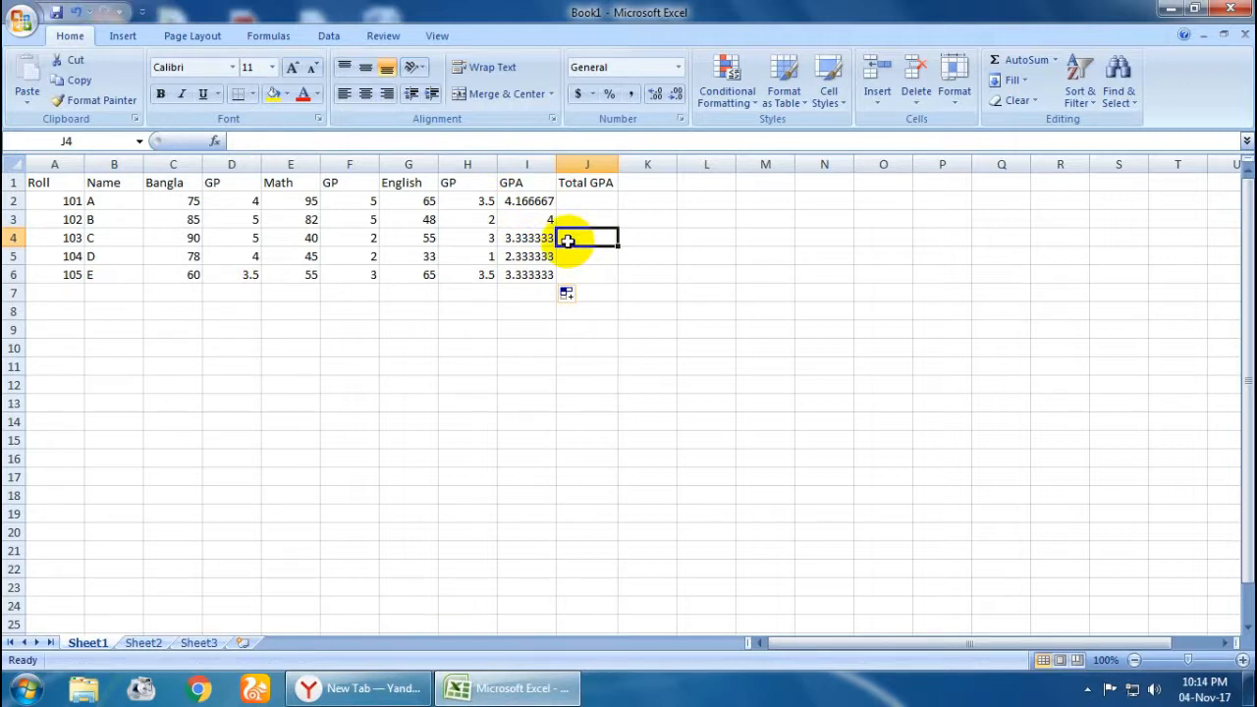
Step: Format I2 as Number with 2 decimal places and the black (1234.10) negative style, and fill it down to I6
{"action": "left_click", "coordinate": [521, 204]}
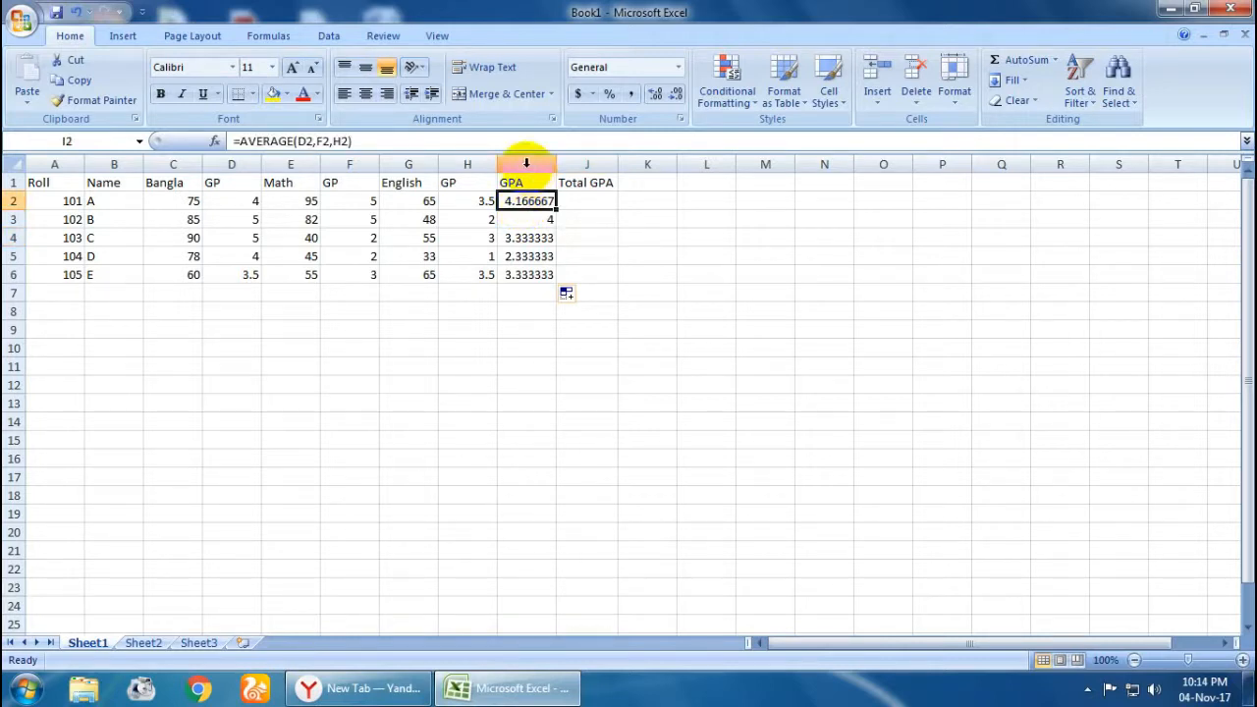
{"action": "left_click", "coordinate": [573, 242]}
{"action": "right_click", "coordinate": [546, 204]}
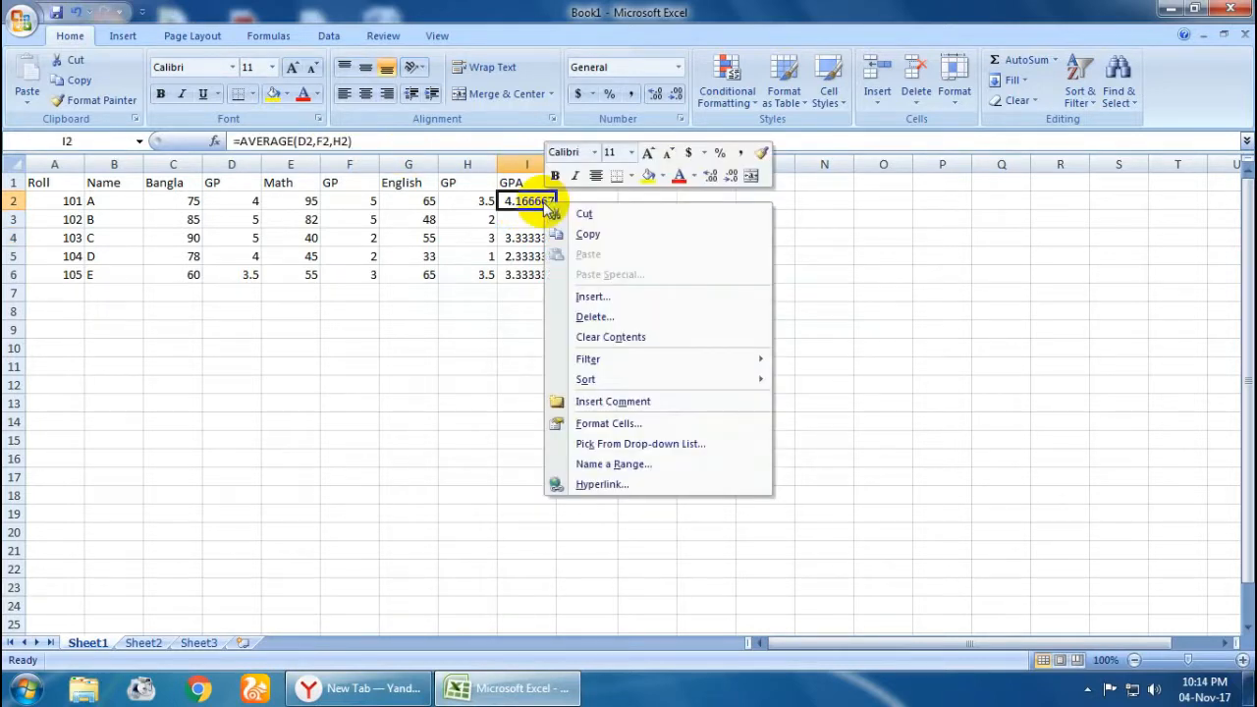
{"action": "left_click", "coordinate": [584, 422]}
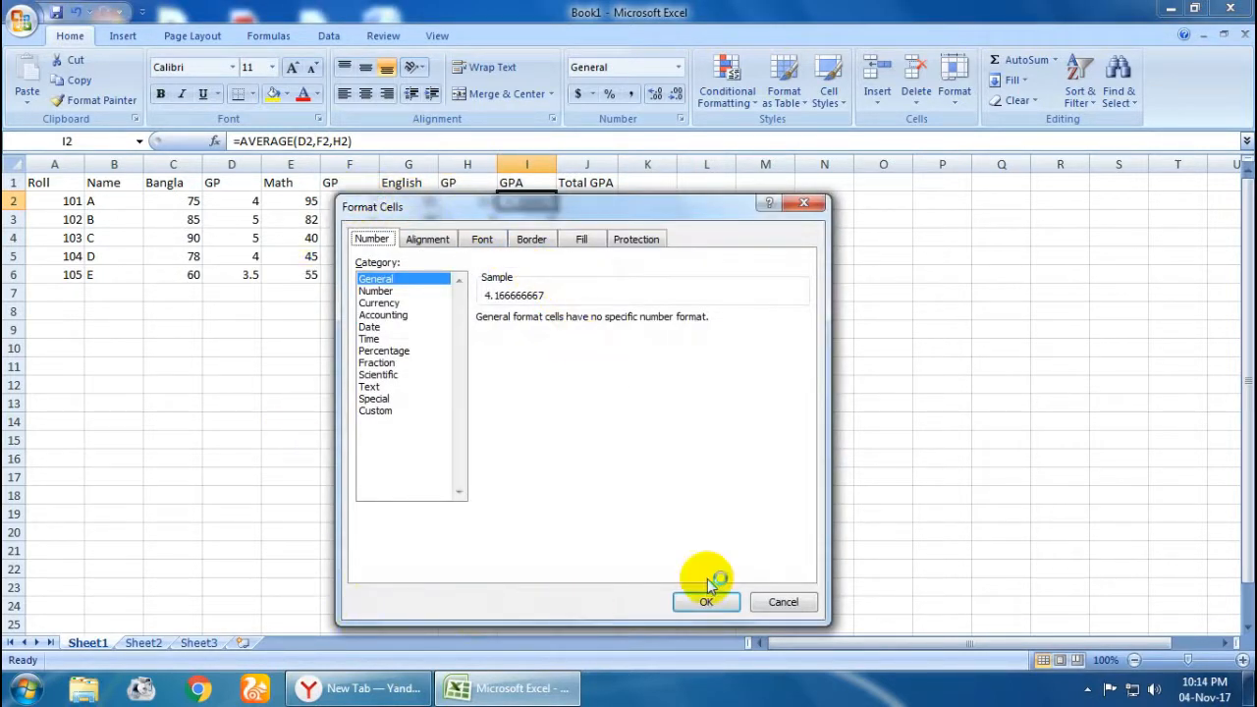
{"action": "left_click", "coordinate": [378, 292]}
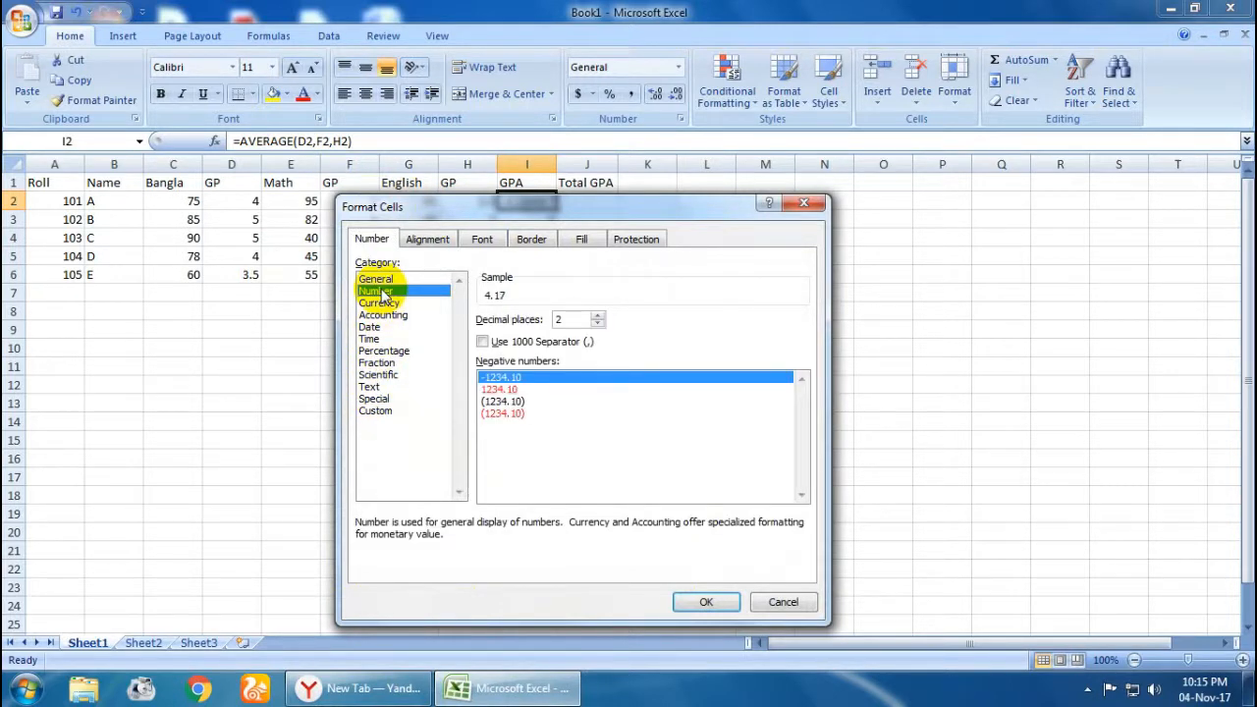
{"action": "left_click", "coordinate": [496, 402]}
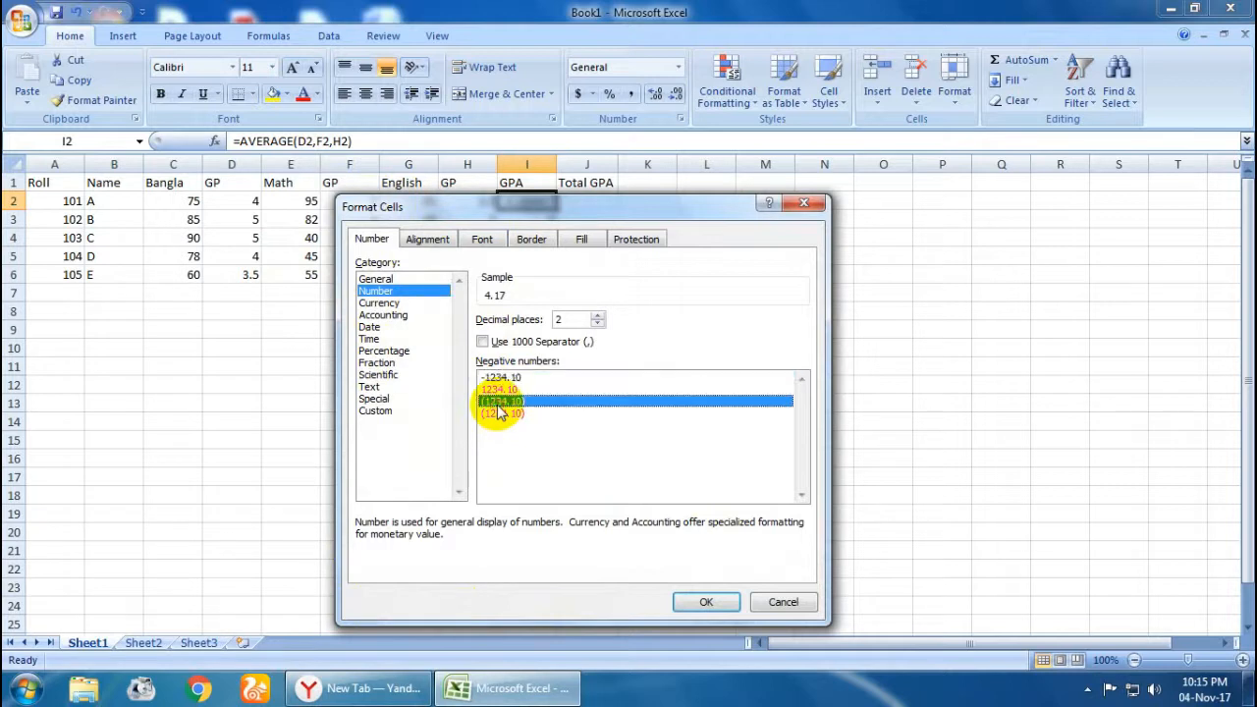
{"action": "left_click", "coordinate": [692, 597]}
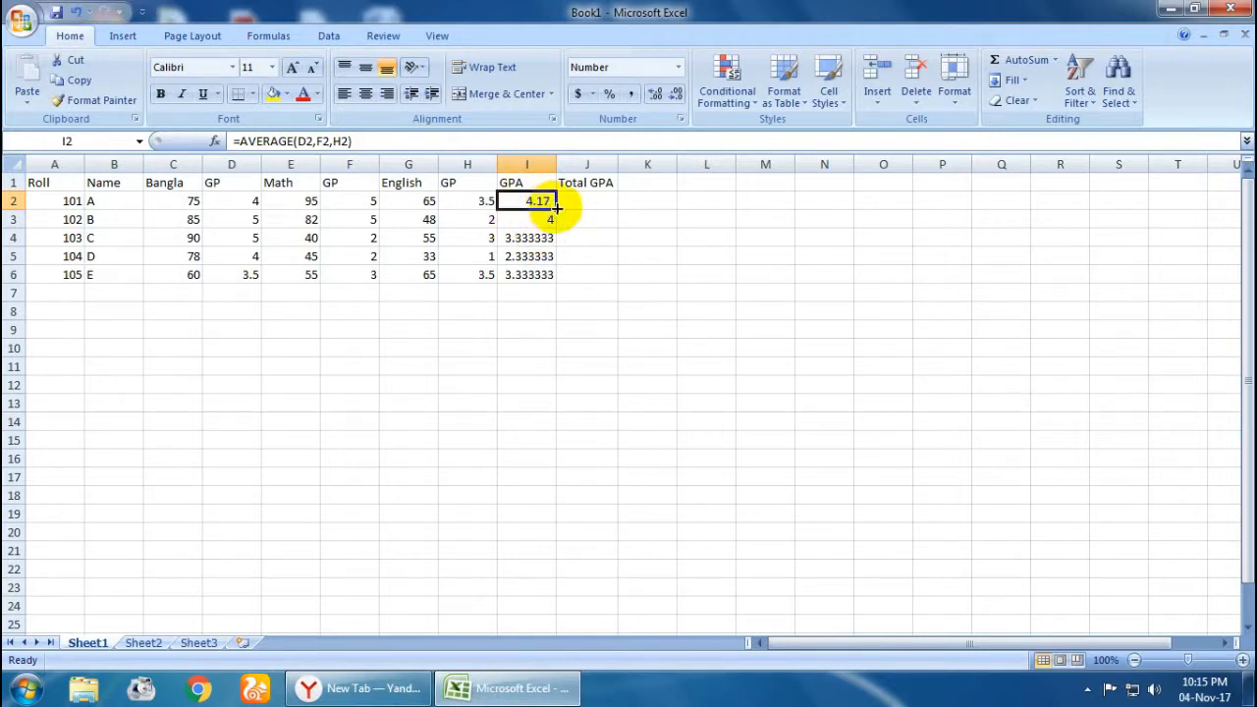
{"action": "left_click_drag", "start_coordinate": [555, 210], "coordinate": [547, 280]}
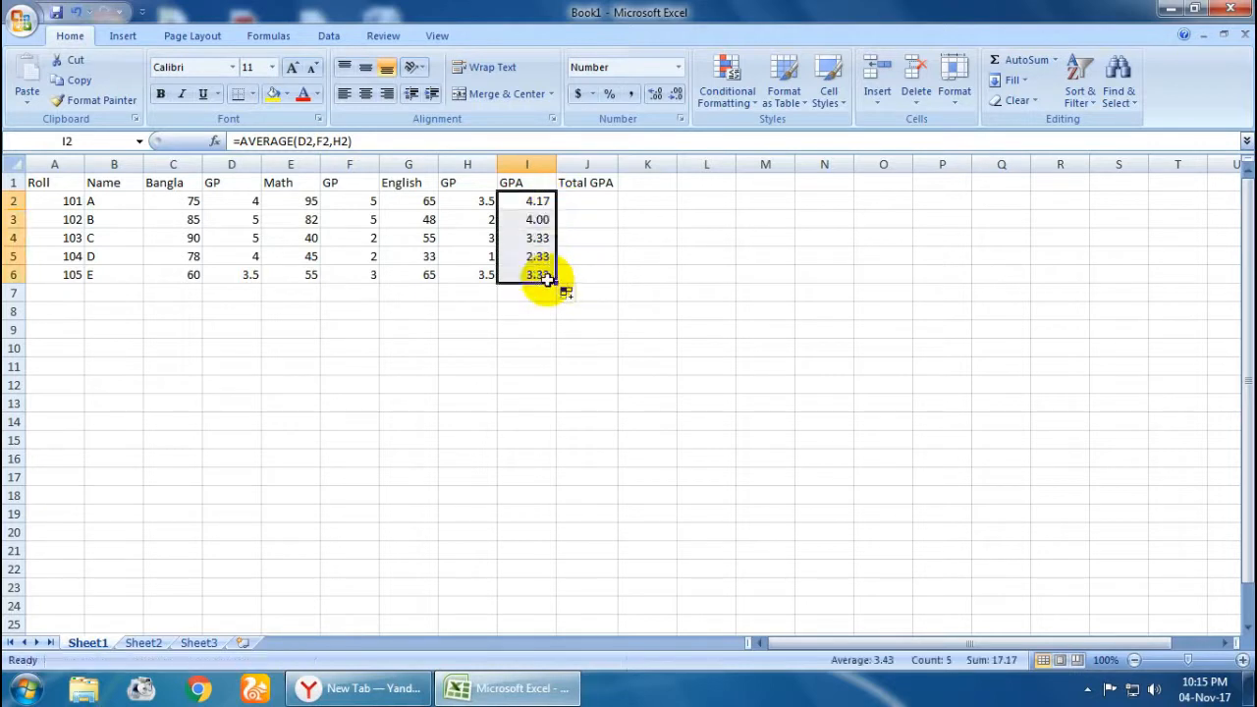
Step: Start the Total GPA formula in J2 with =if(or(d2=0,f2=0,h2=0),"F" so any zero grade point returns F
{"action": "left_click", "coordinate": [593, 199]}
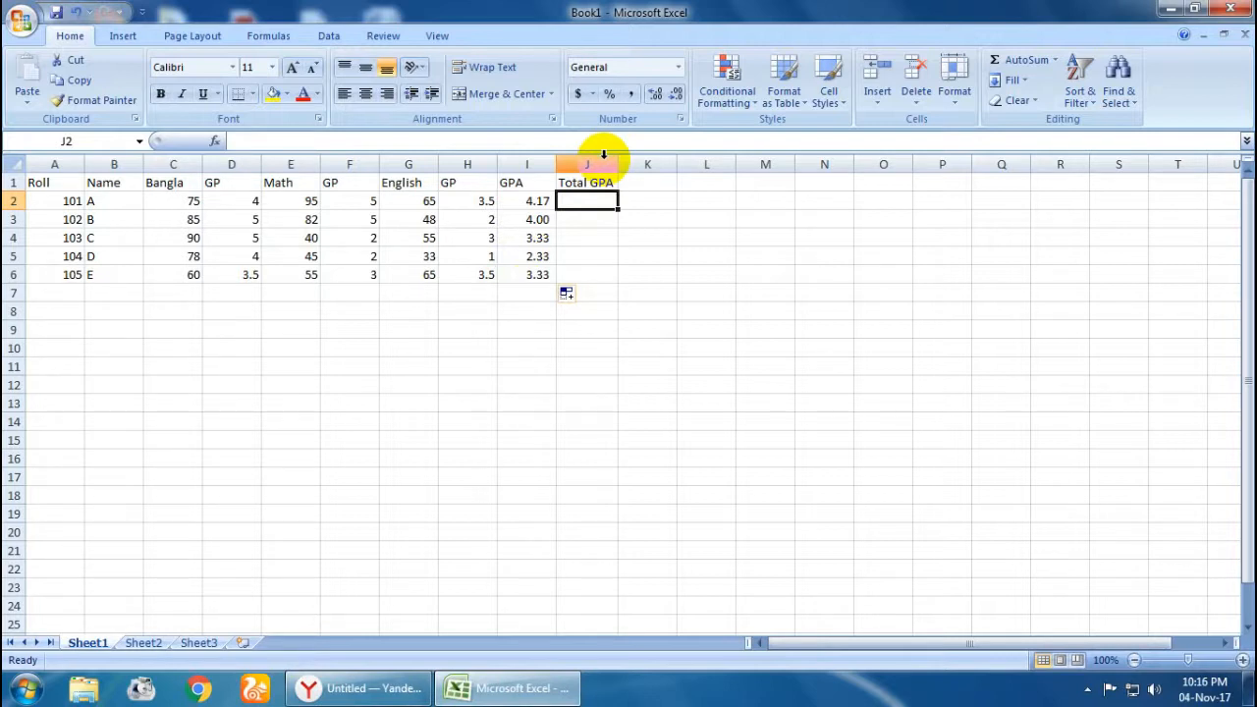
{"action": "type", "text": "=if"}
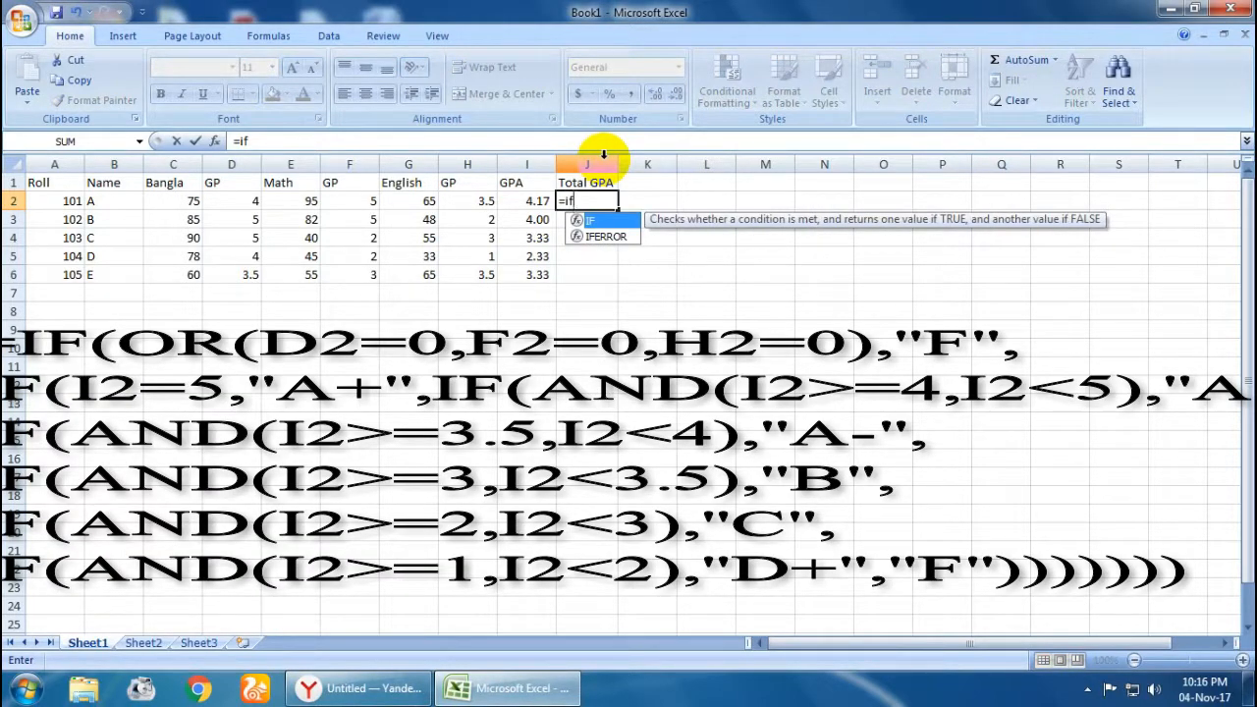
{"action": "type", "text": "(or"}
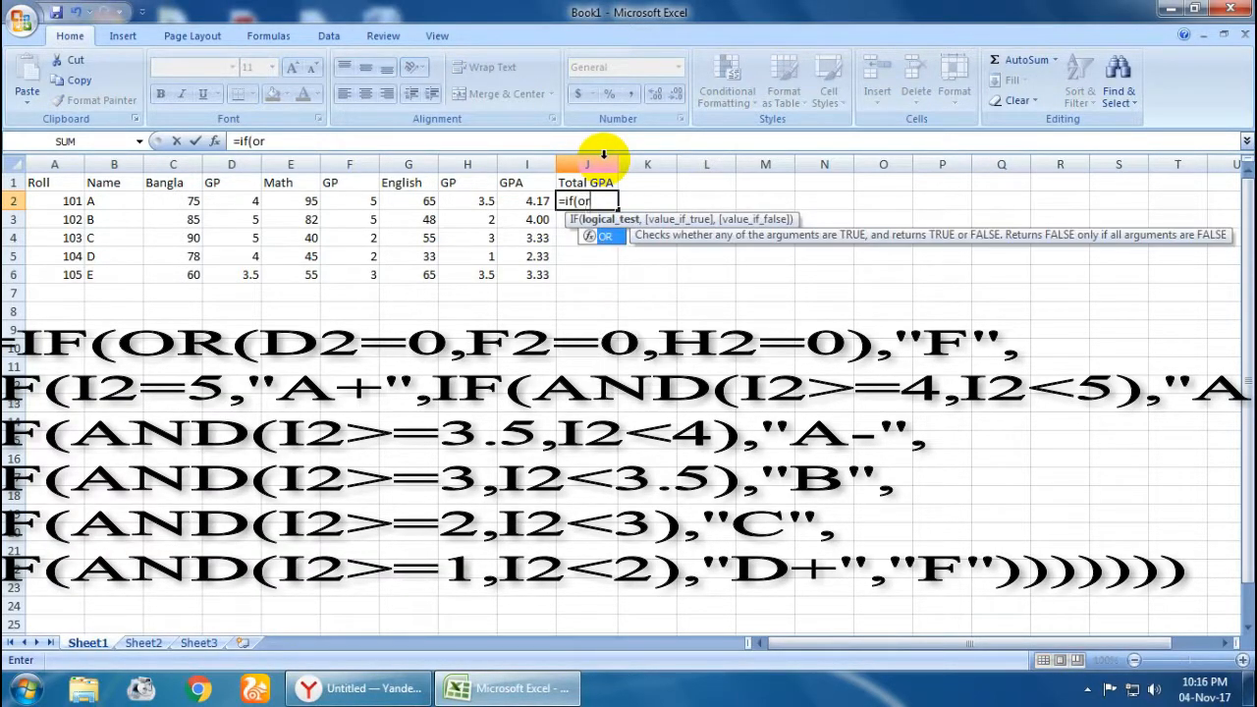
{"action": "type", "text": "(d"}
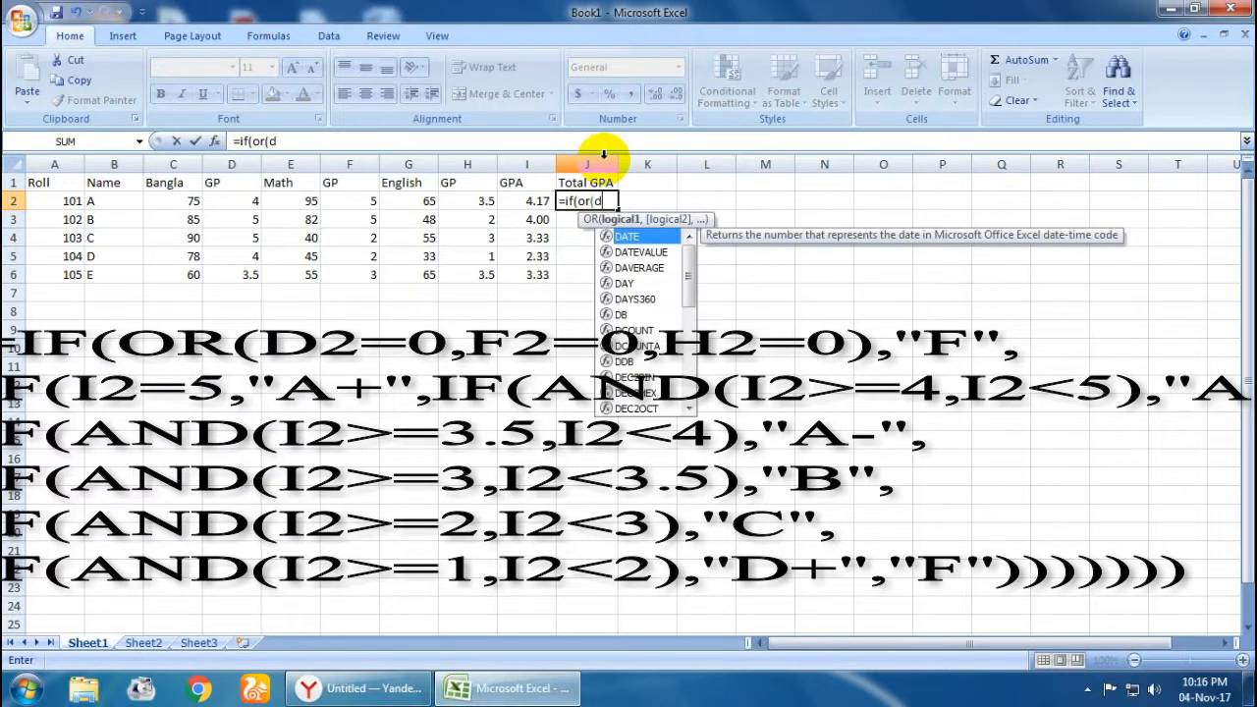
{"action": "type", "text": "2="}
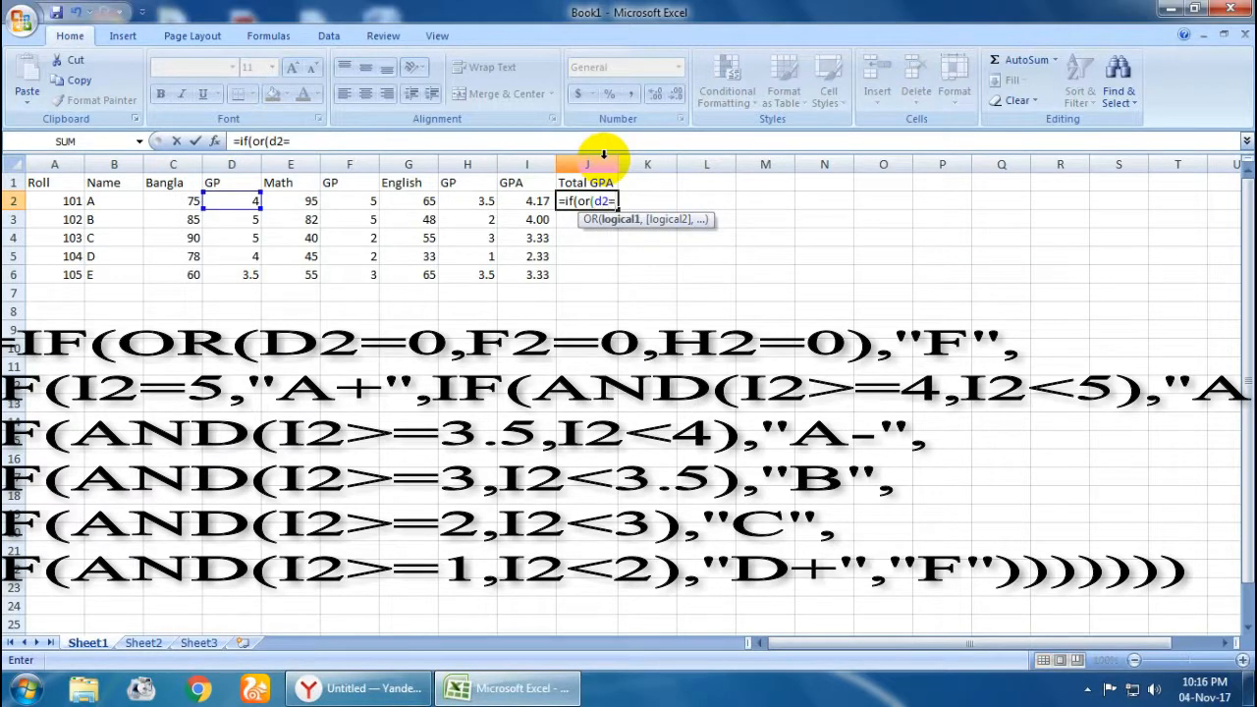
{"action": "type", "text": "0,"}
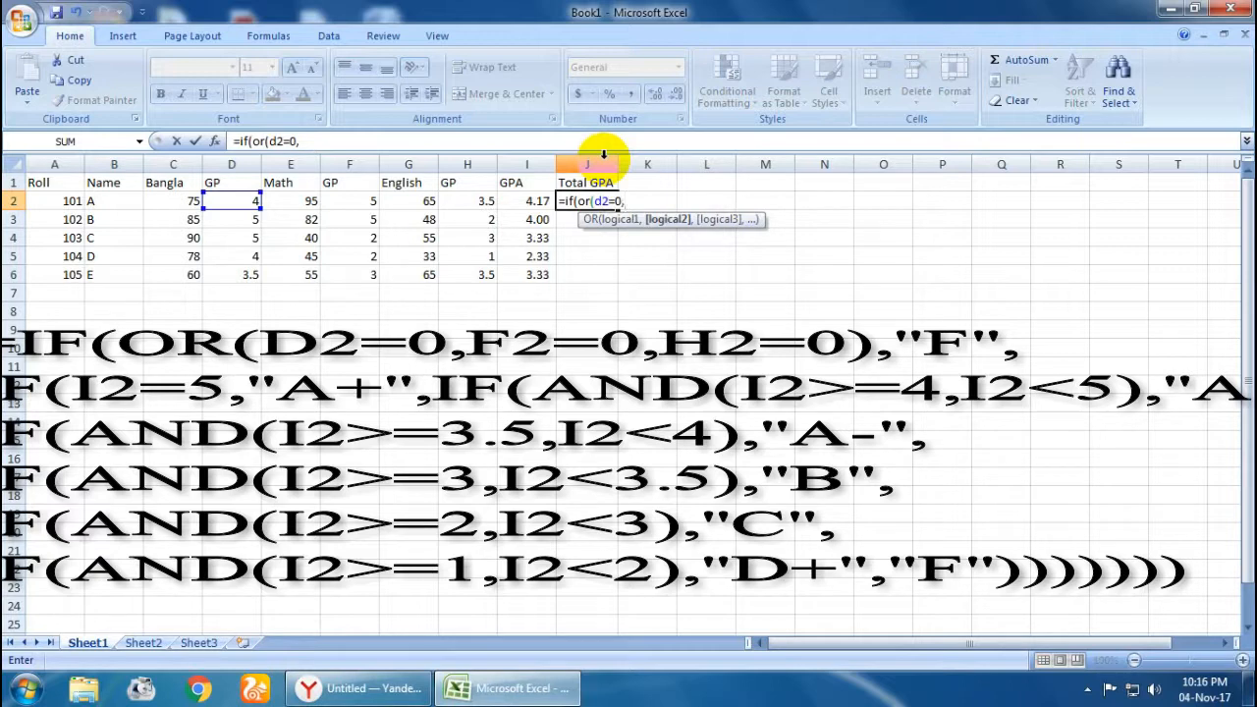
{"action": "type", "text": "f2=0"}
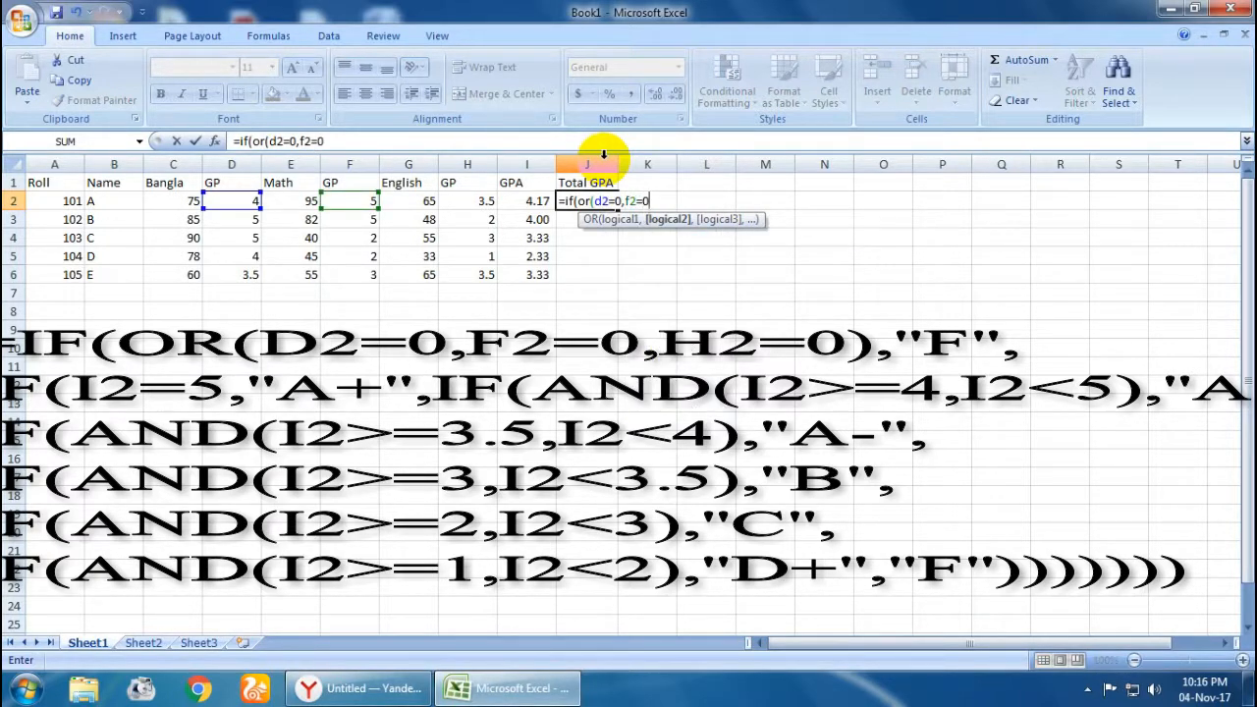
{"action": "type", "text": ",h2="}
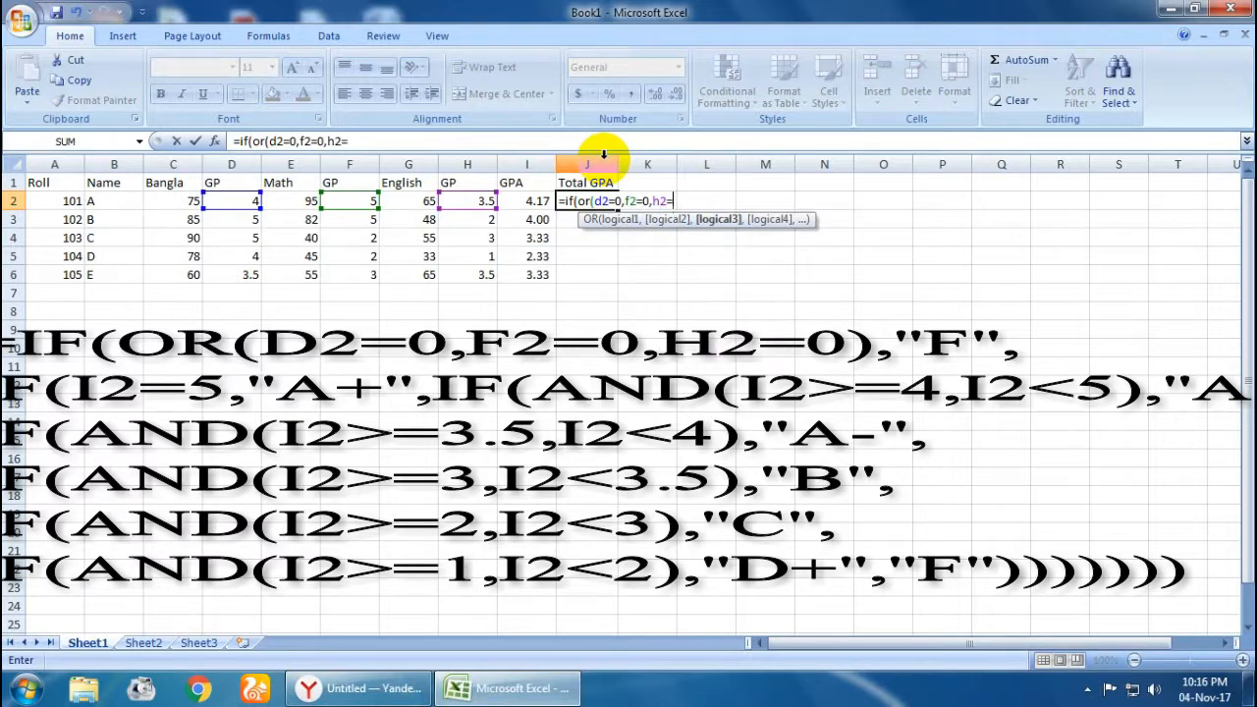
{"action": "type", "text": "0),\"\""}
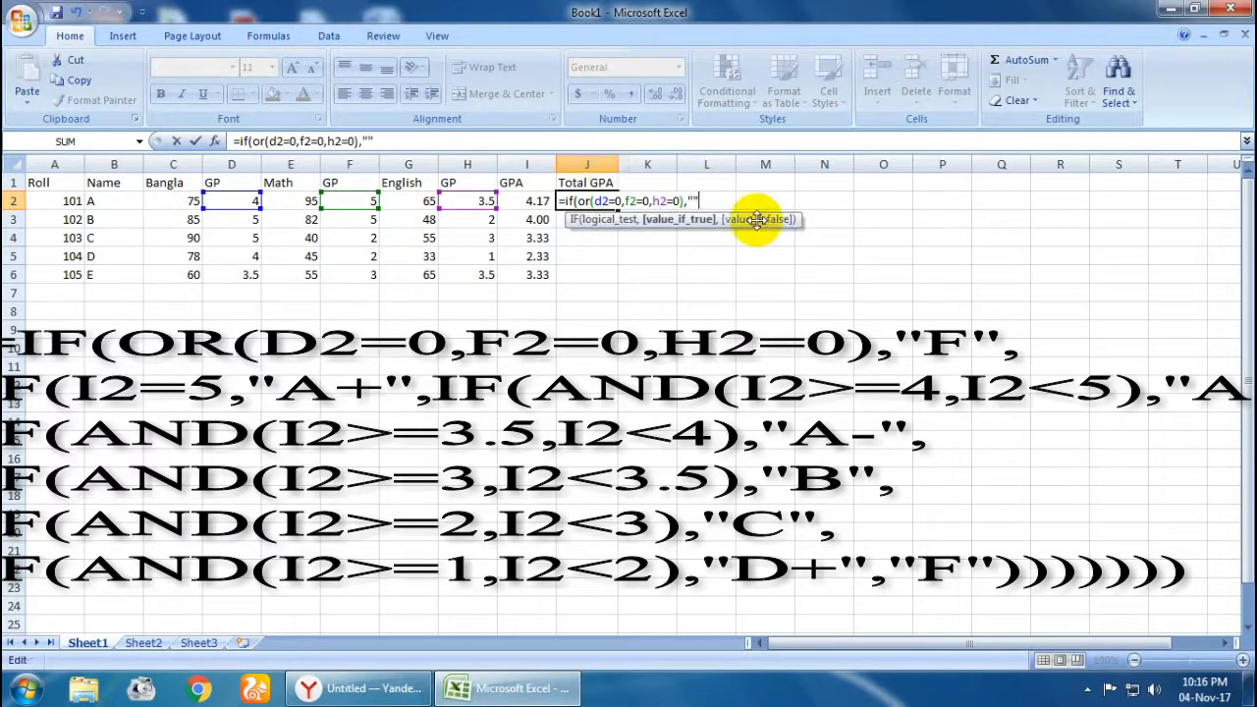
{"action": "type", "text": "f"}
{"action": "key", "text": "BackSpace"}
{"action": "type", "text": "F"}
{"action": "key", "text": "Right"}
Step: Extend the J2 formula with a nested IF that returns "A+" when i2=5
{"action": "type", "text": ",if"}
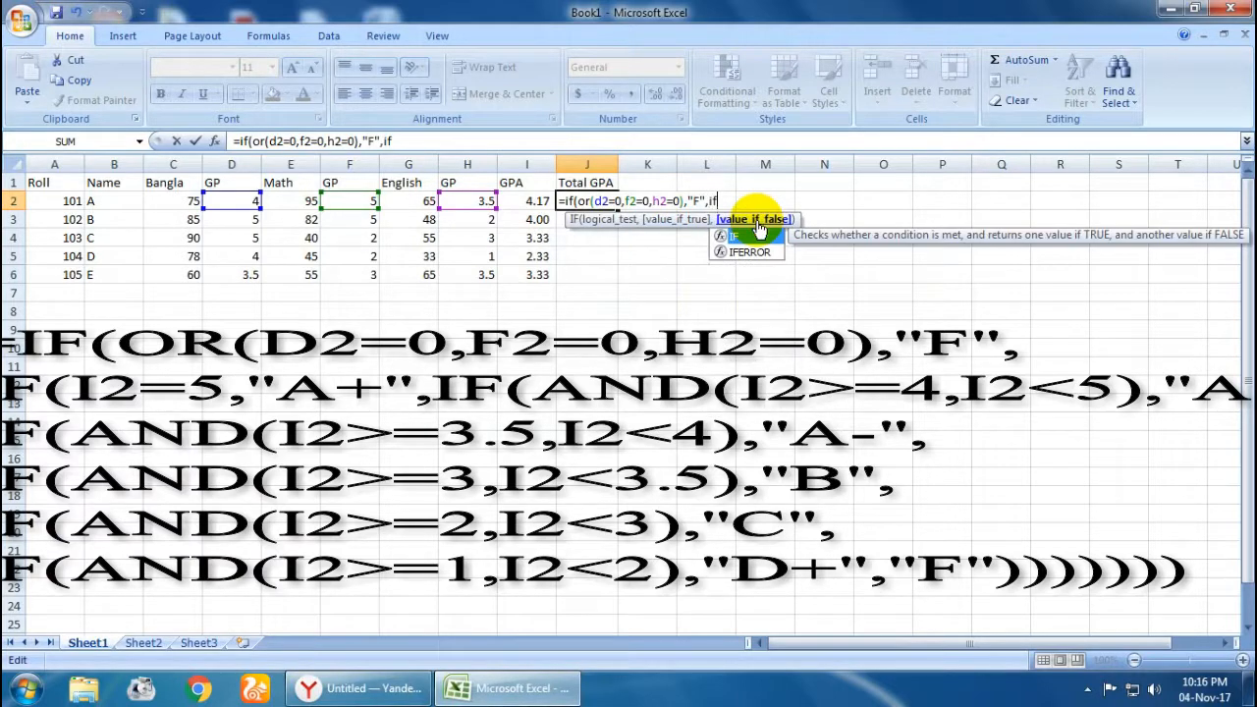
{"action": "type", "text": "("}
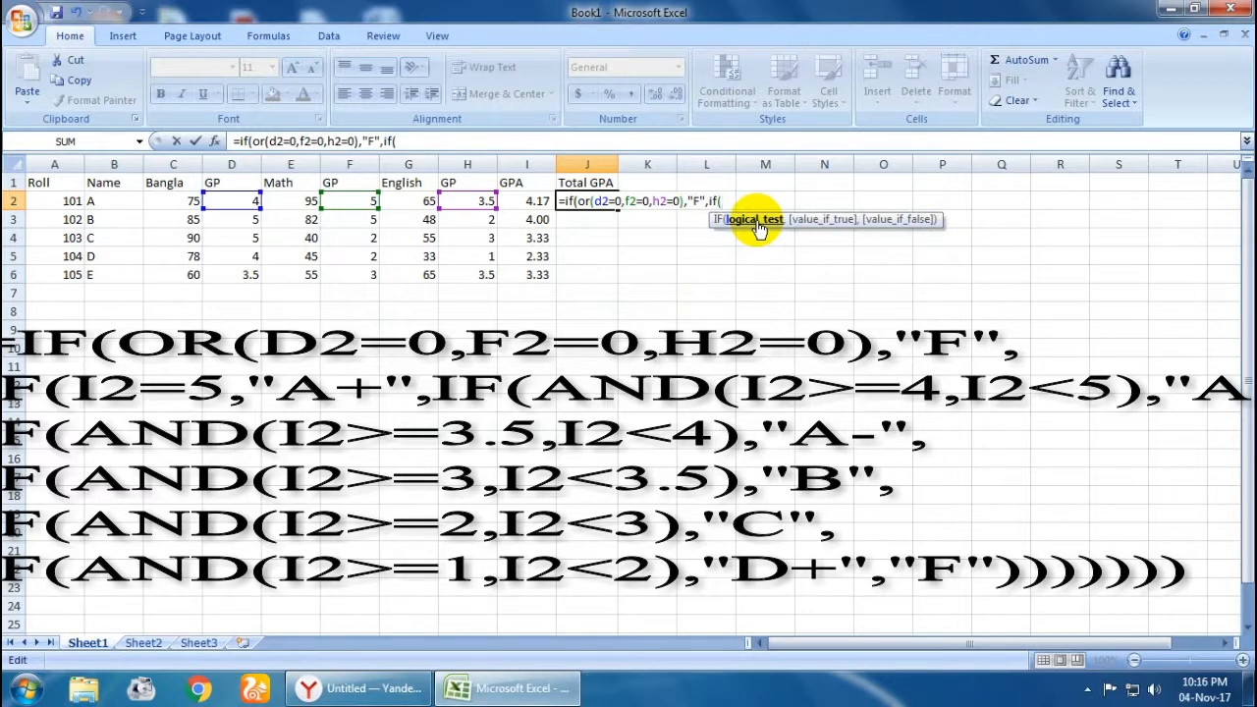
{"action": "type", "text": "i2=5,"}
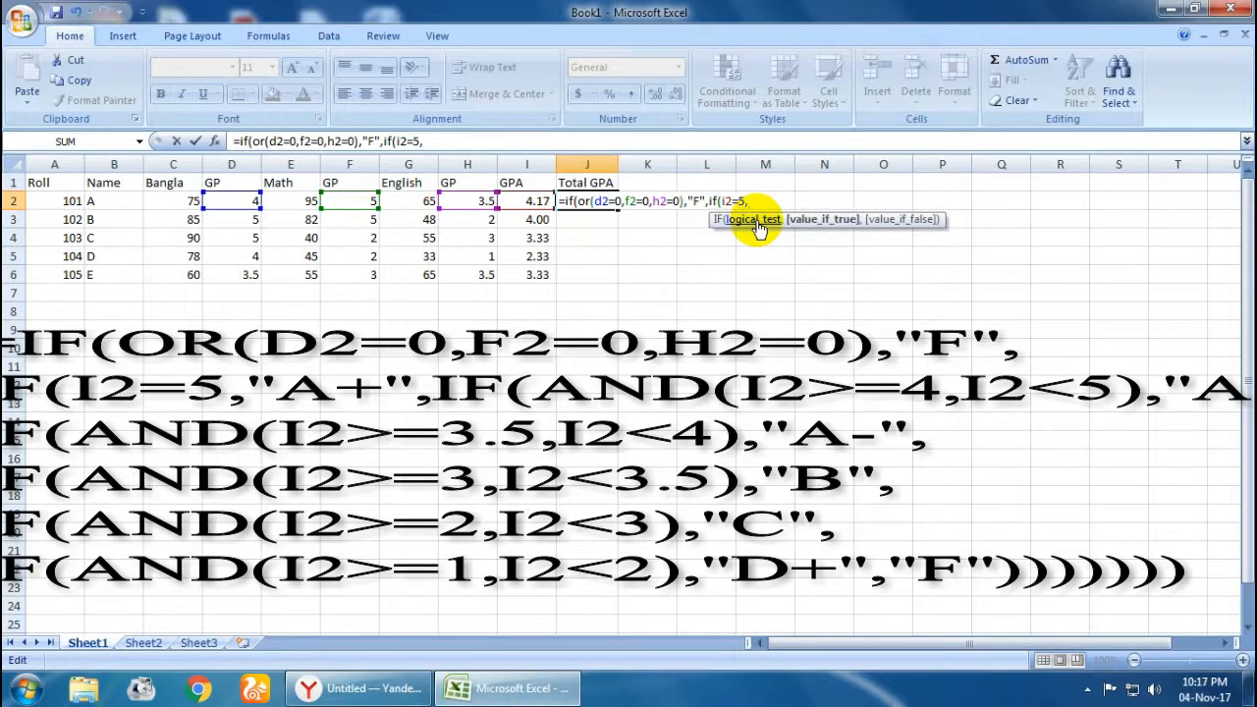
{"action": "type", "text": "\"A"}
{"action": "type", "text": "+\""}
Step: Add a nested if(and(i2>=4,i2<5),"A" branch to the J2 formula
{"action": "type", "text": ",if"}
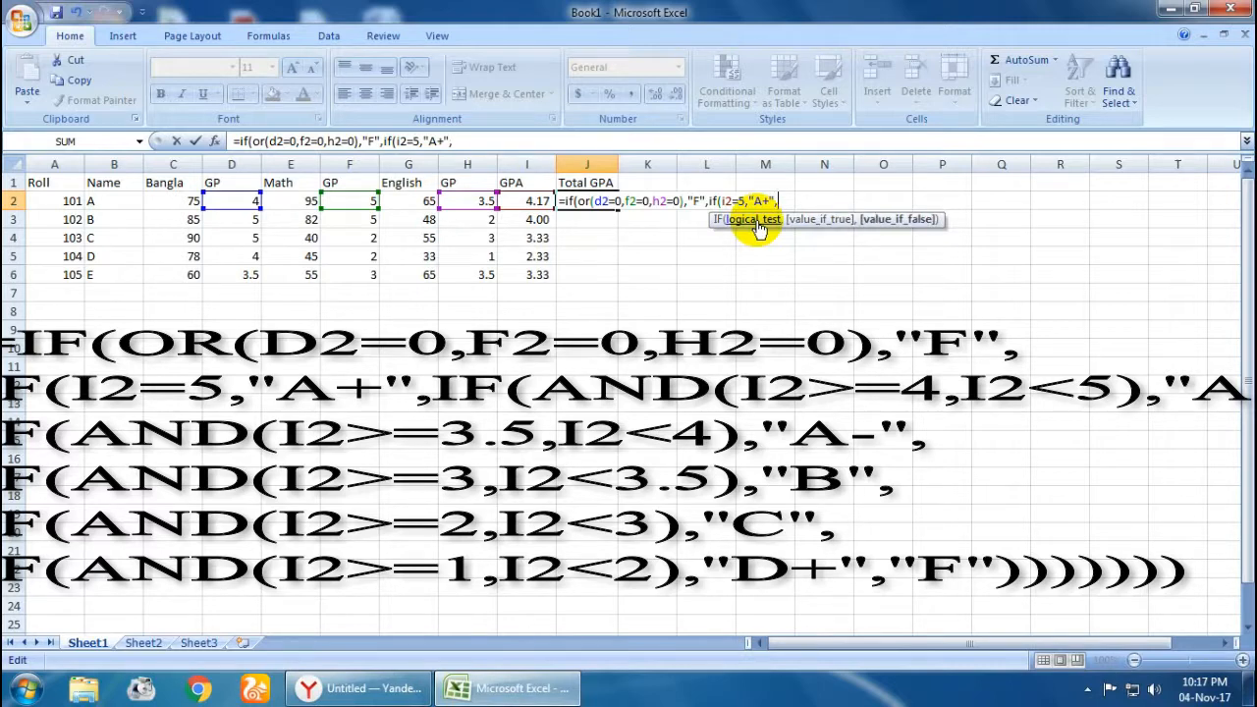
{"action": "type", "text": "(and"}
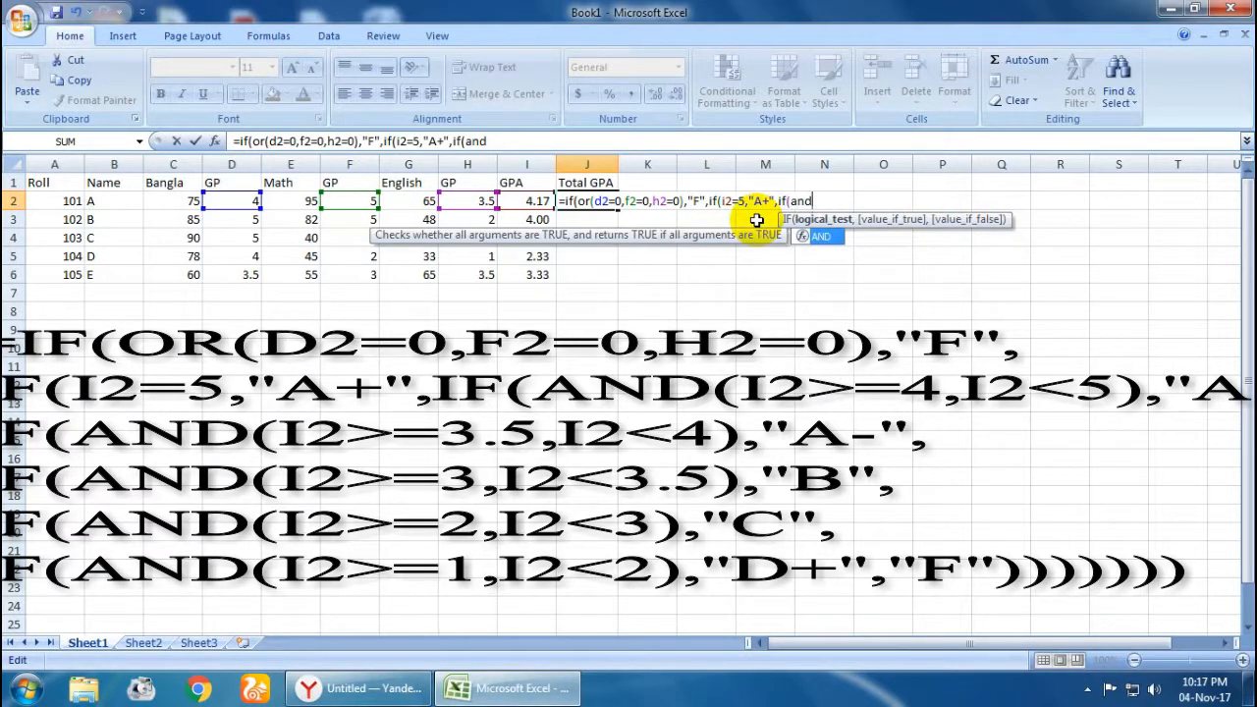
{"action": "type", "text": "(i2"}
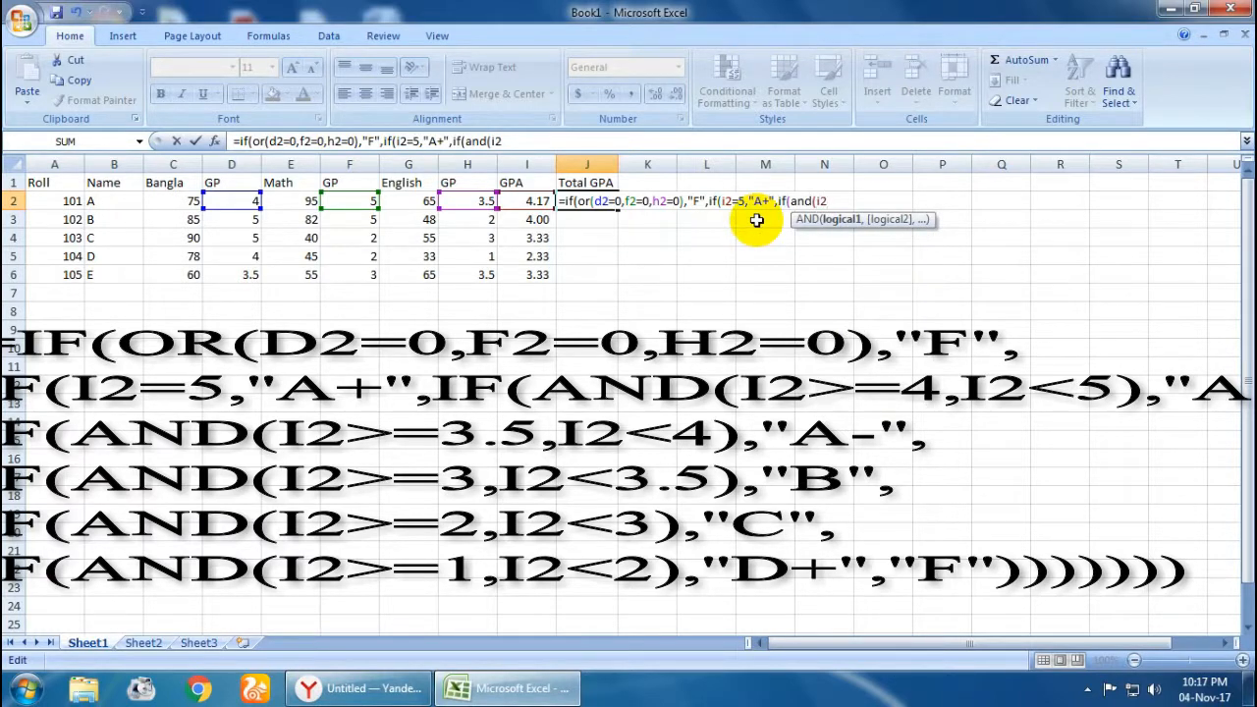
{"action": "type", "text": ">=4,"}
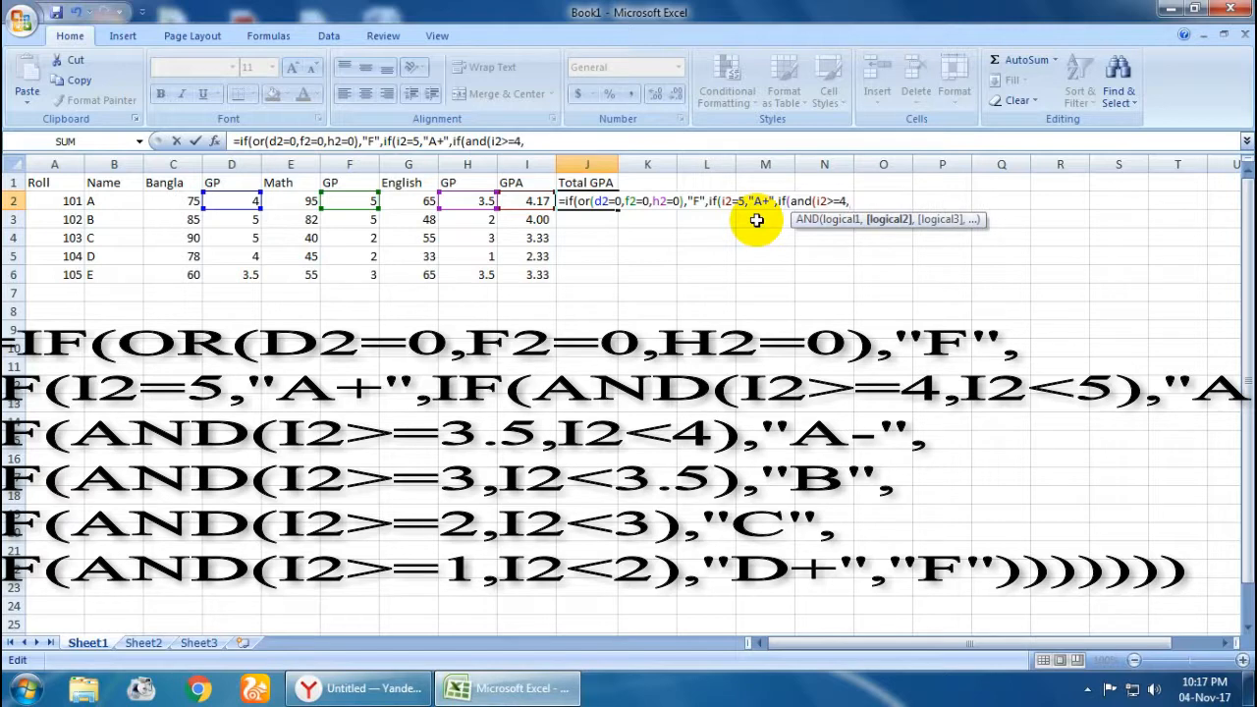
{"action": "type", "text": "i2<5),"}
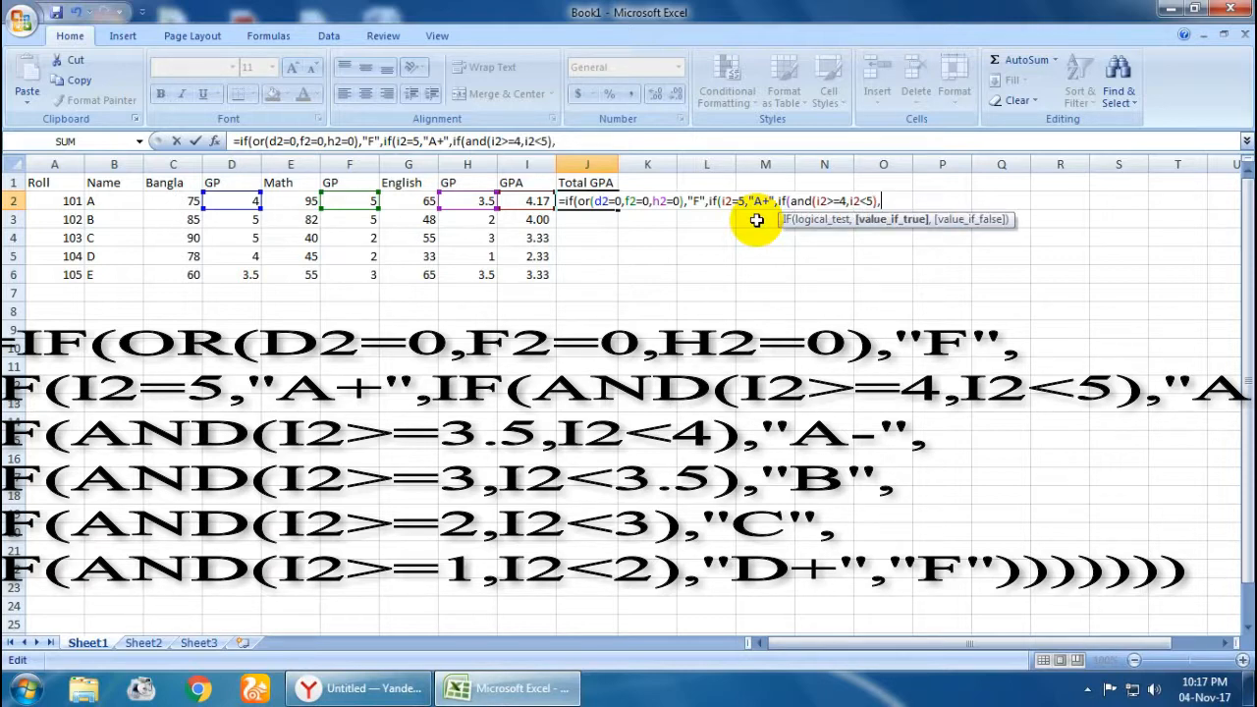
{"action": "type", "text": "\"A\","}
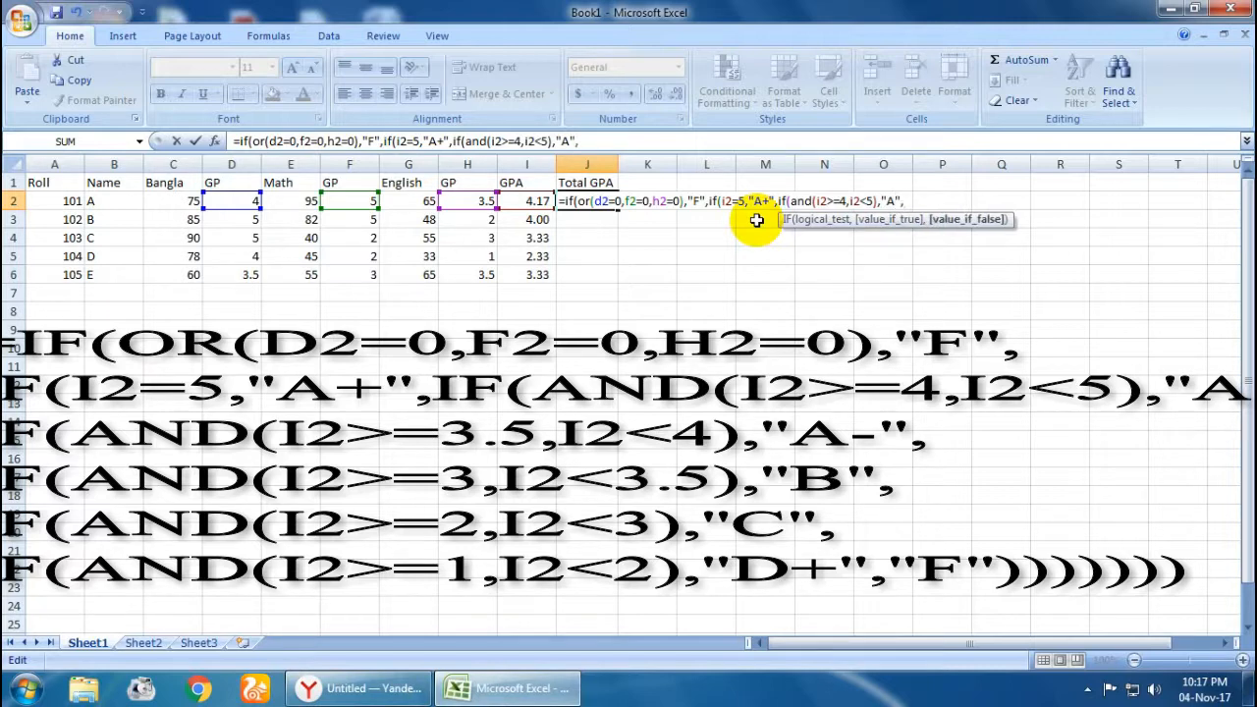
Step: Add a nested if(and(i2>=3.5,i2<4),"A-" branch to the J2 formula
{"action": "type", "text": "if("}
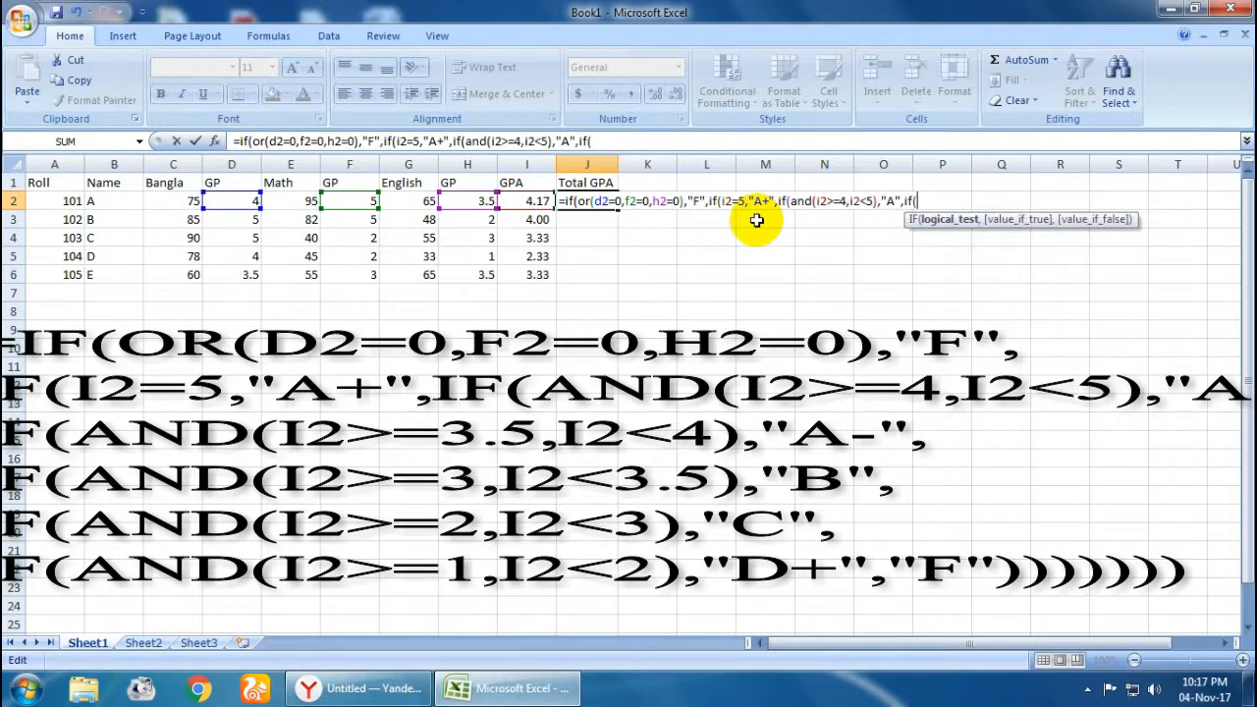
{"action": "type", "text": "and"}
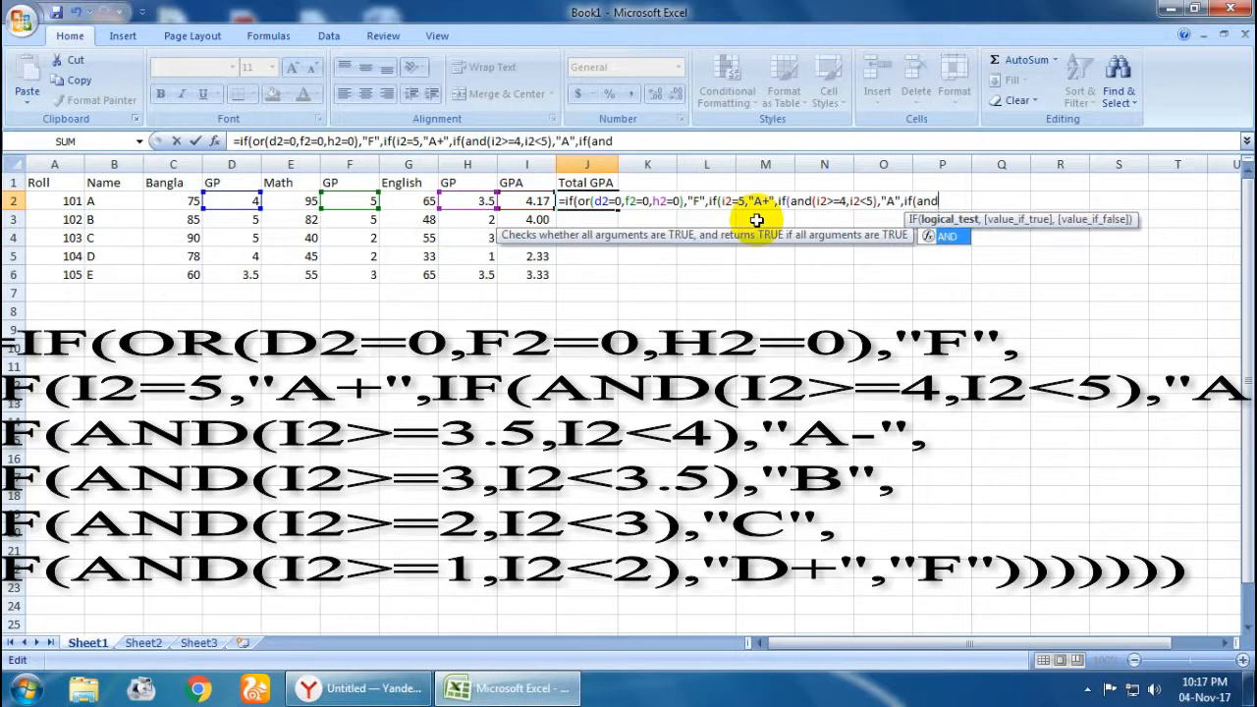
{"action": "type", "text": "(i2>"}
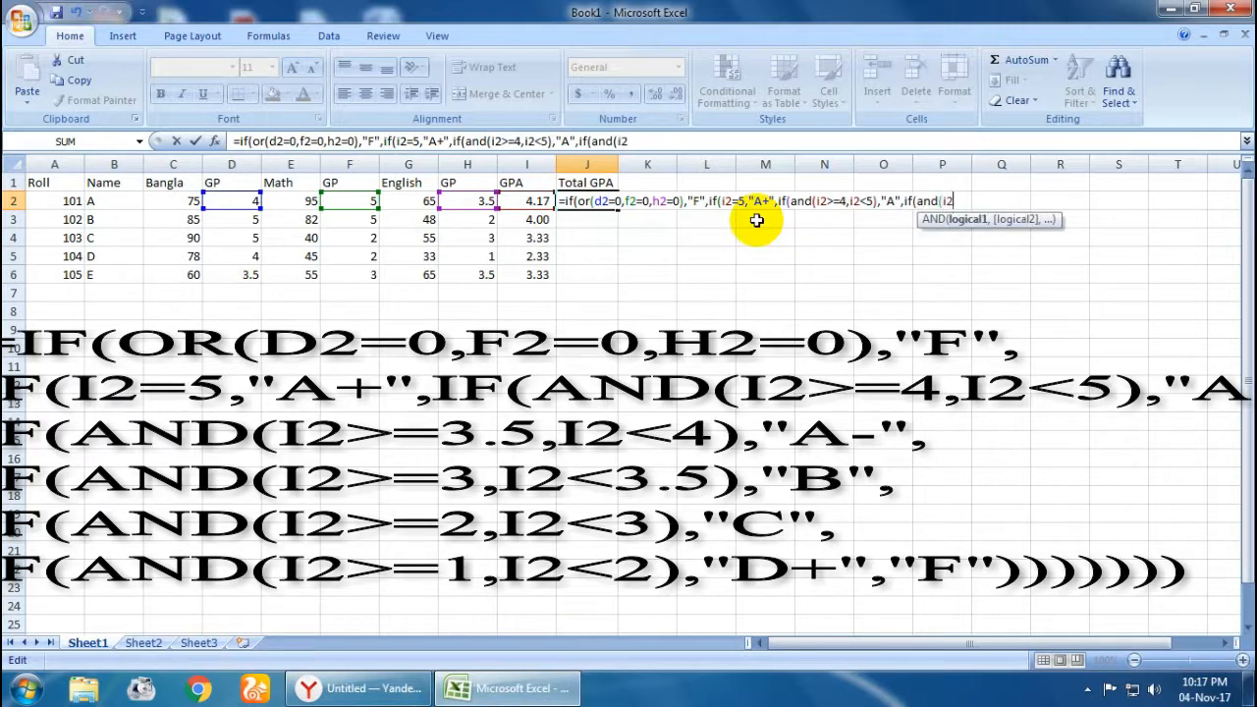
{"action": "type", "text": "=3.5,"}
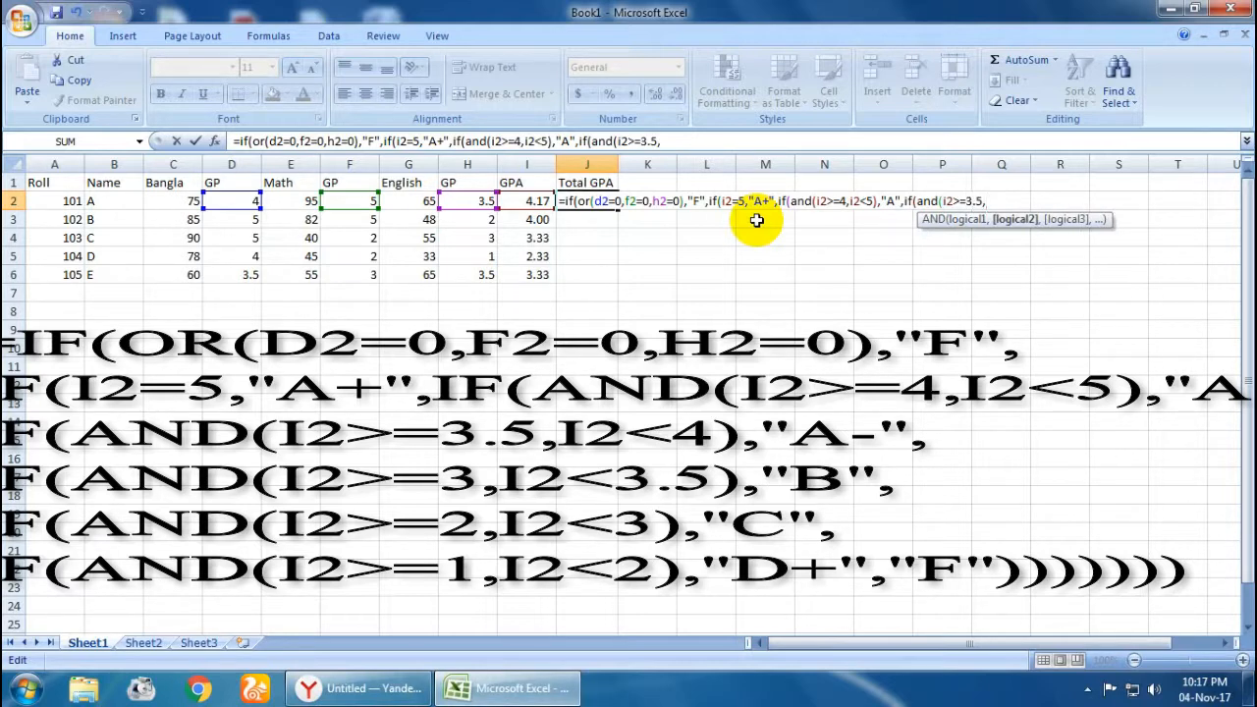
{"action": "type", "text": "i2<4),\"A"}
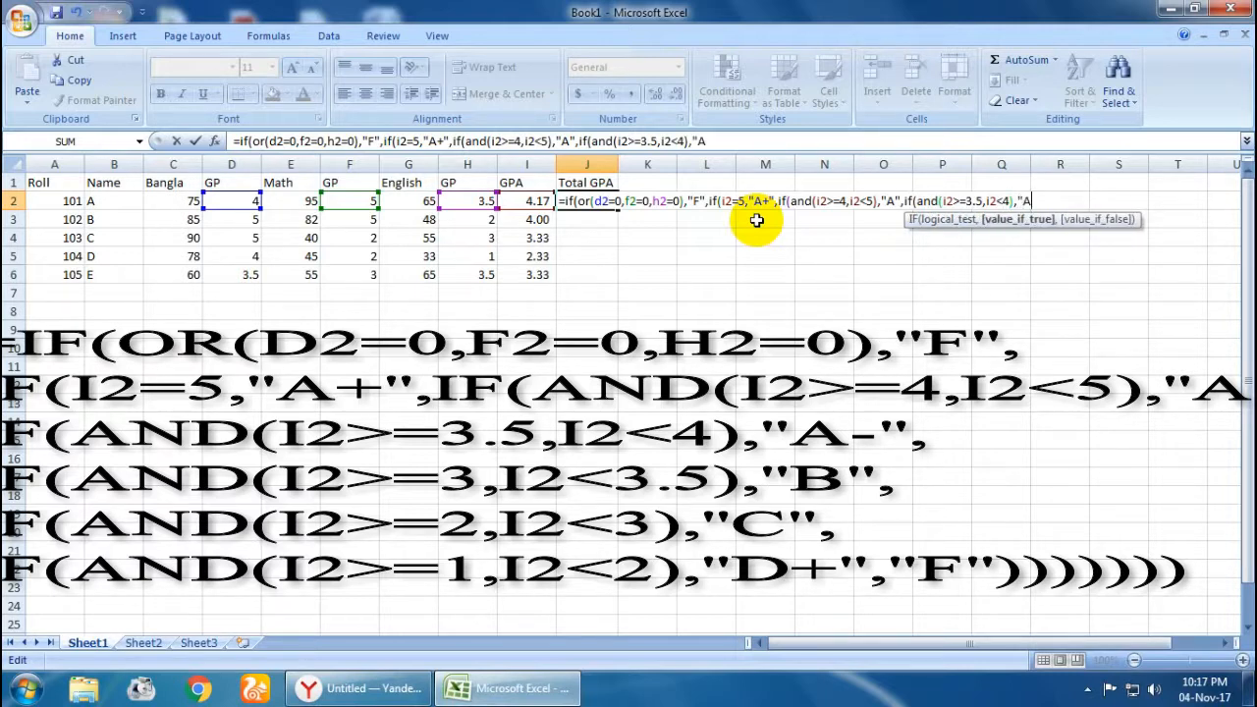
{"action": "type", "text": "-\",if"}
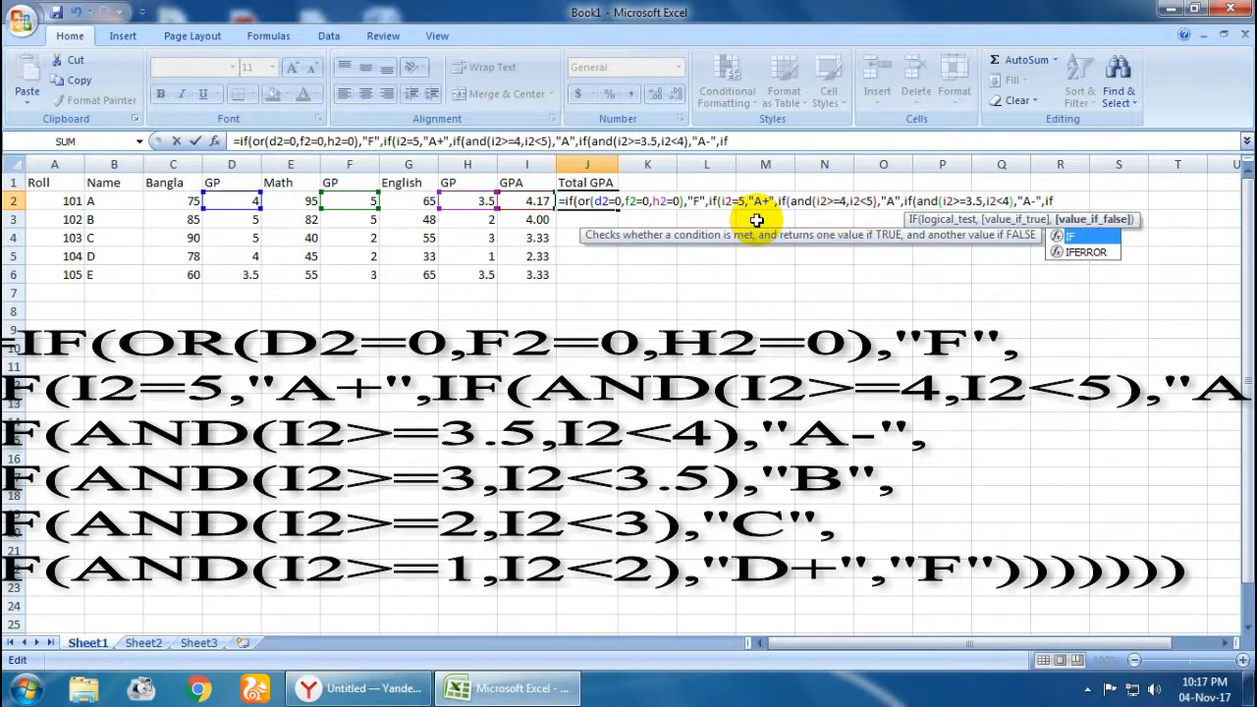
Step: Complete the next nested IF in the J2 formula with and(i2>=3,i2<3.5) returning "B"
{"action": "type", "text": "(and"}
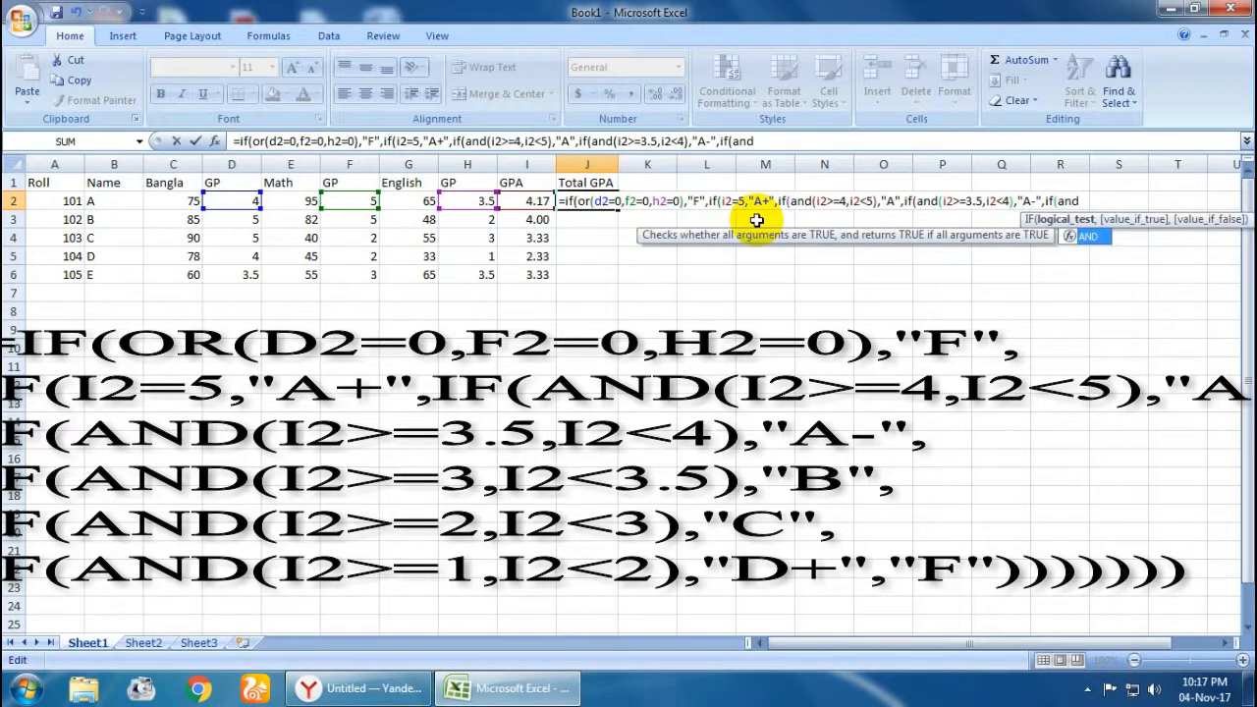
{"action": "type", "text": "(i2"}
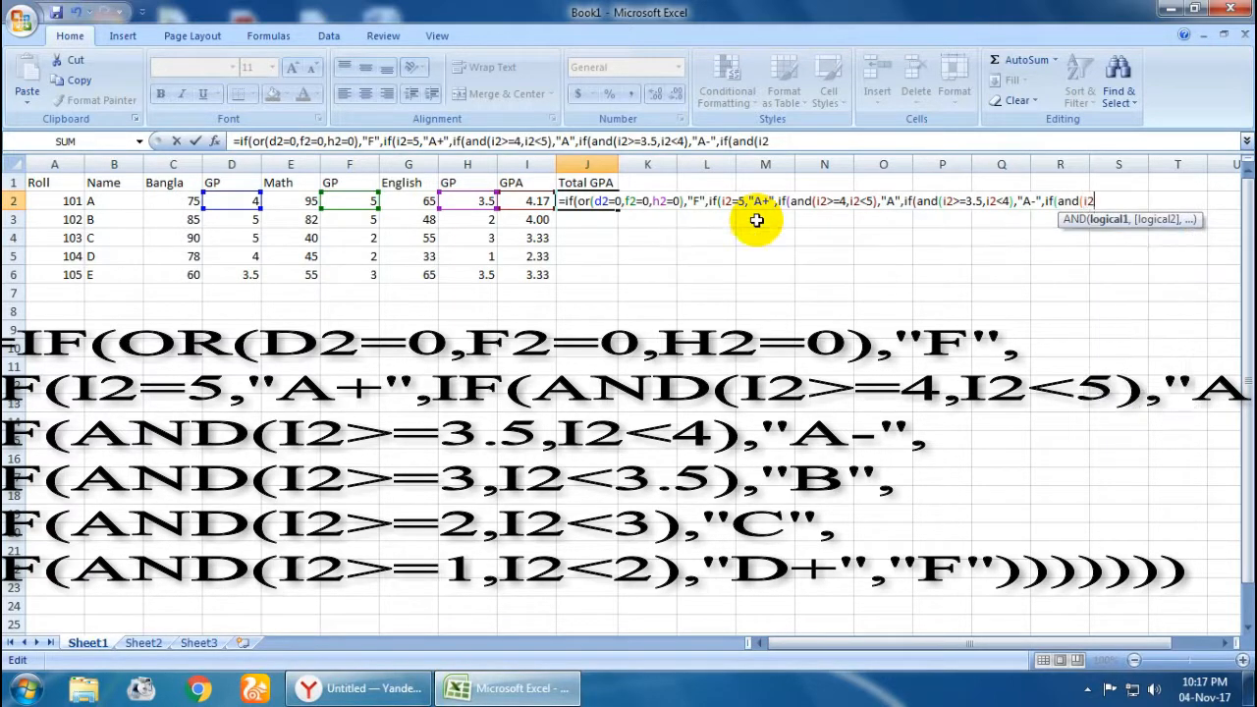
{"action": "type", "text": ">=3,"}
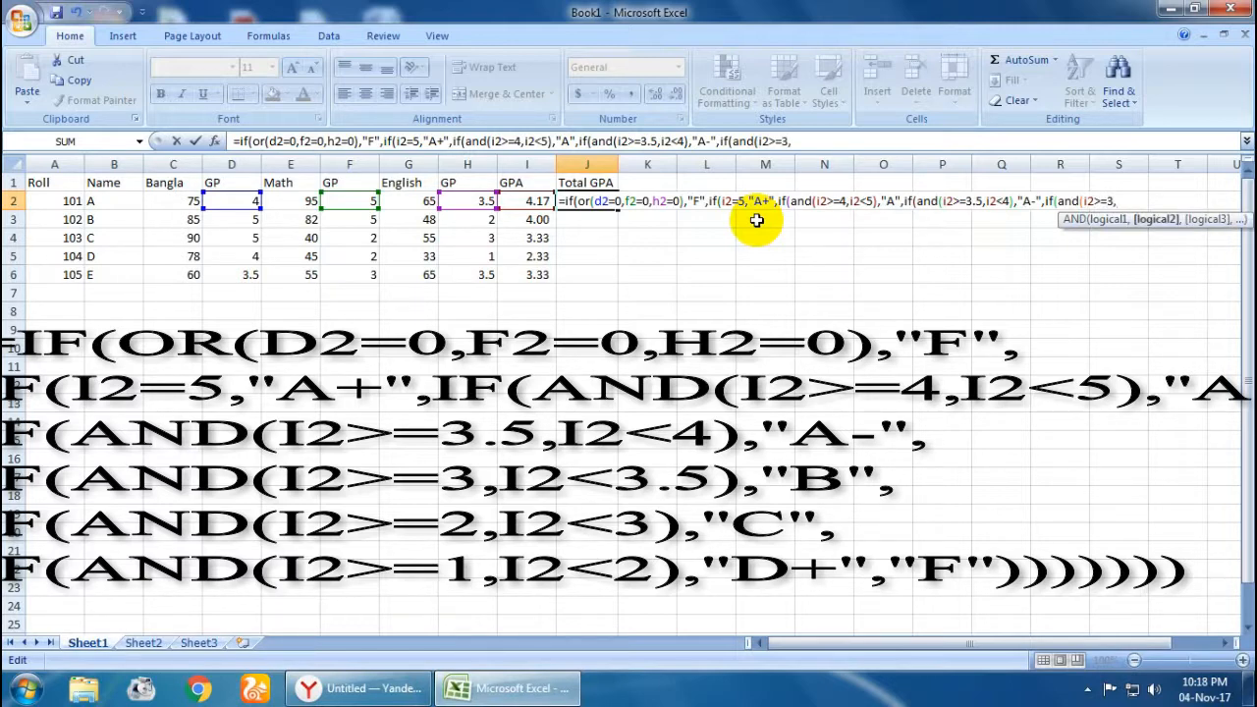
{"action": "type", "text": "i2<3.5),\"B\","}
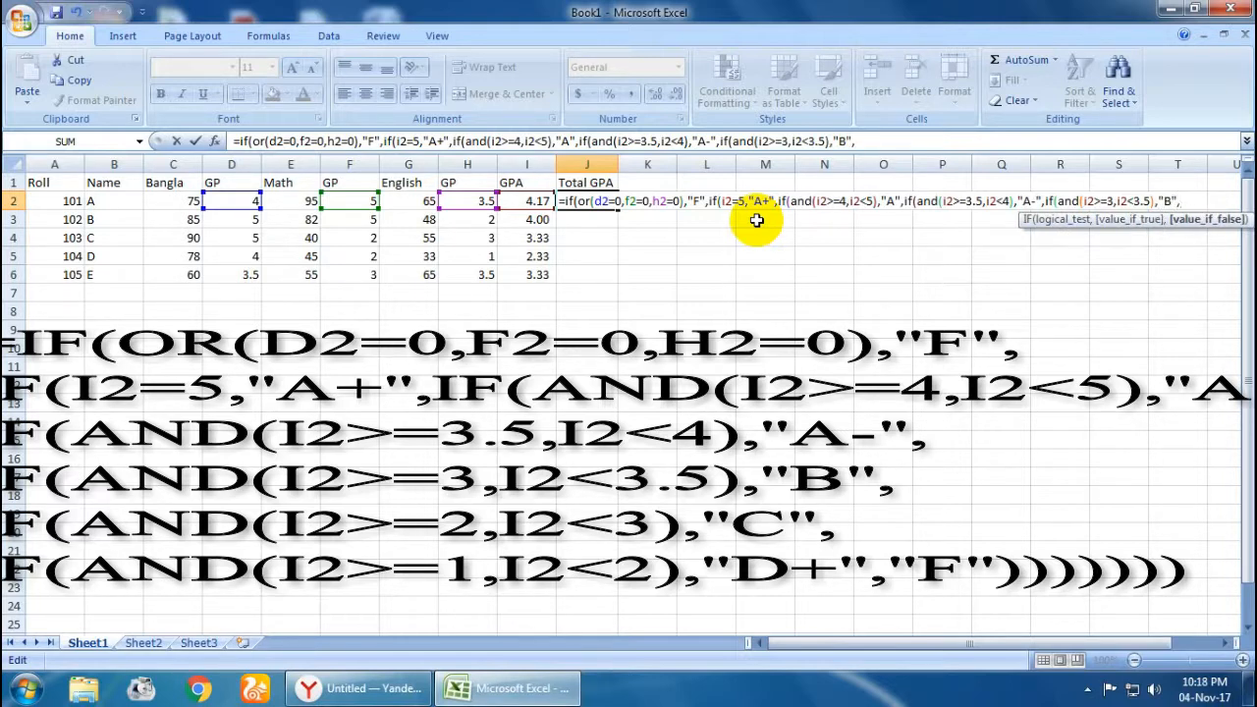
Step: Add a nested if(and(i2>=2,i2<3),"C" branch to the J2 formula
{"action": "type", "text": "if(a"}
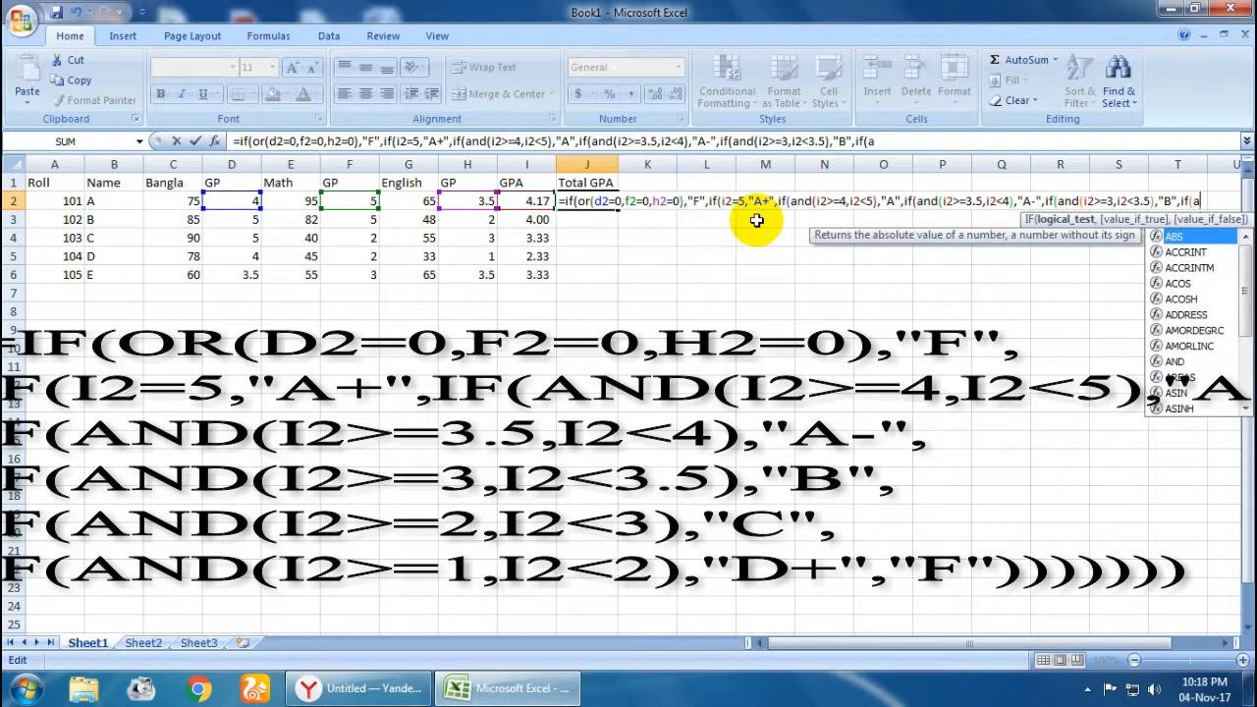
{"action": "type", "text": "nd("}
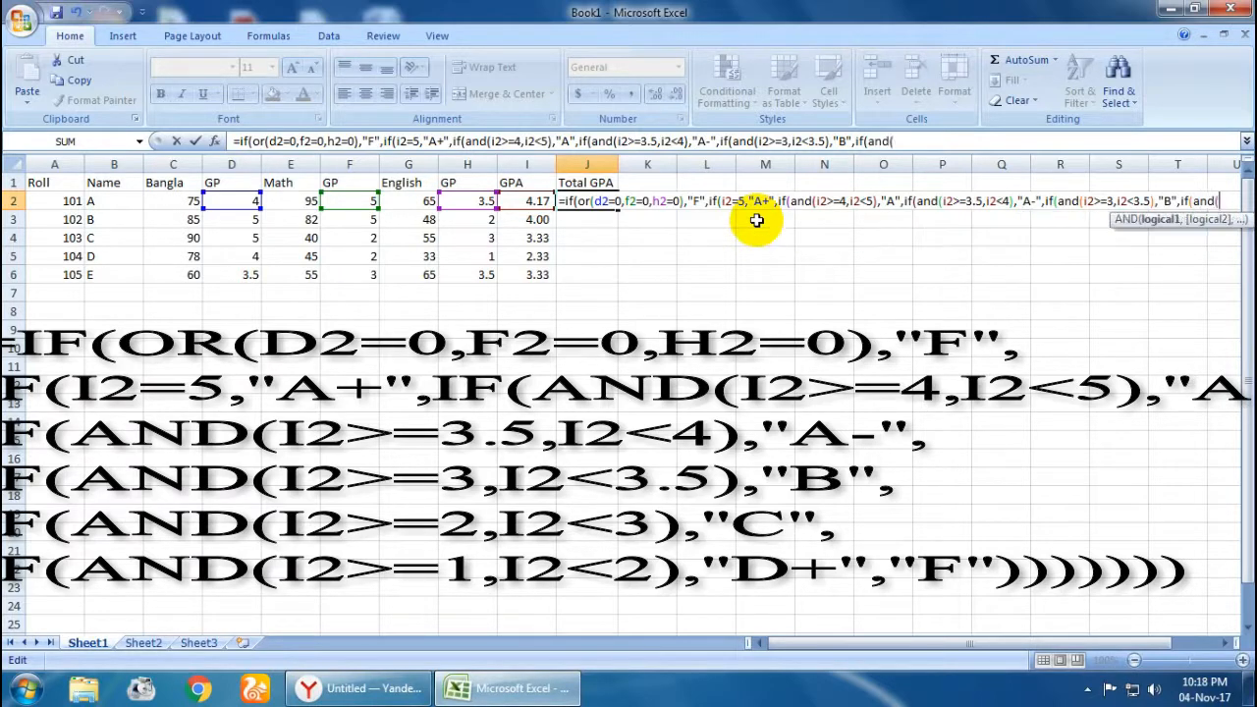
{"action": "type", "text": "i2>="}
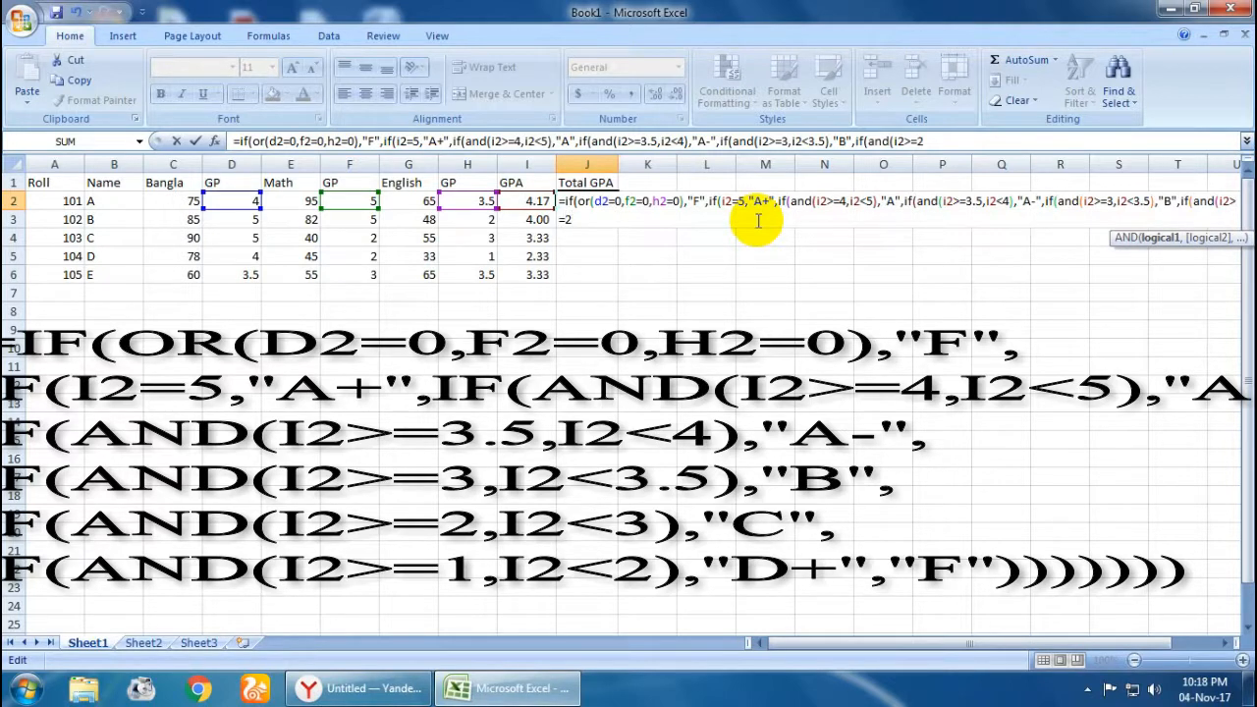
{"action": "type", "text": "2,i2<3"}
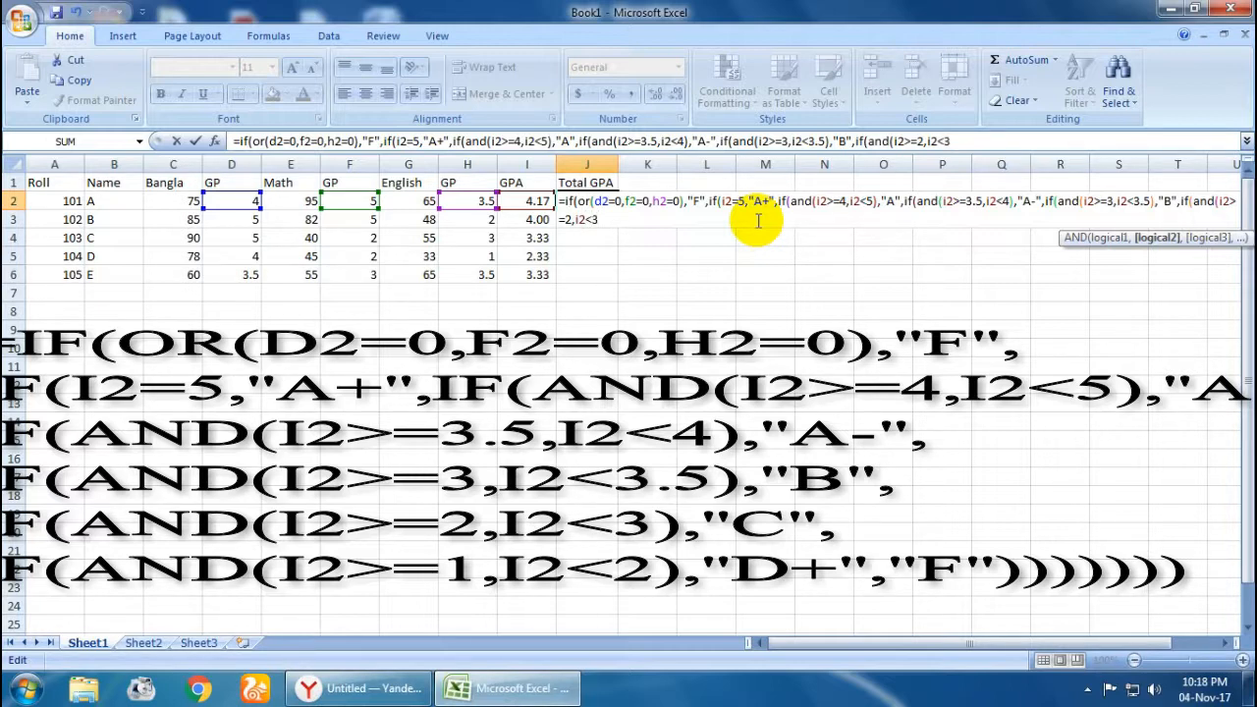
{"action": "type", "text": "),\"C"}
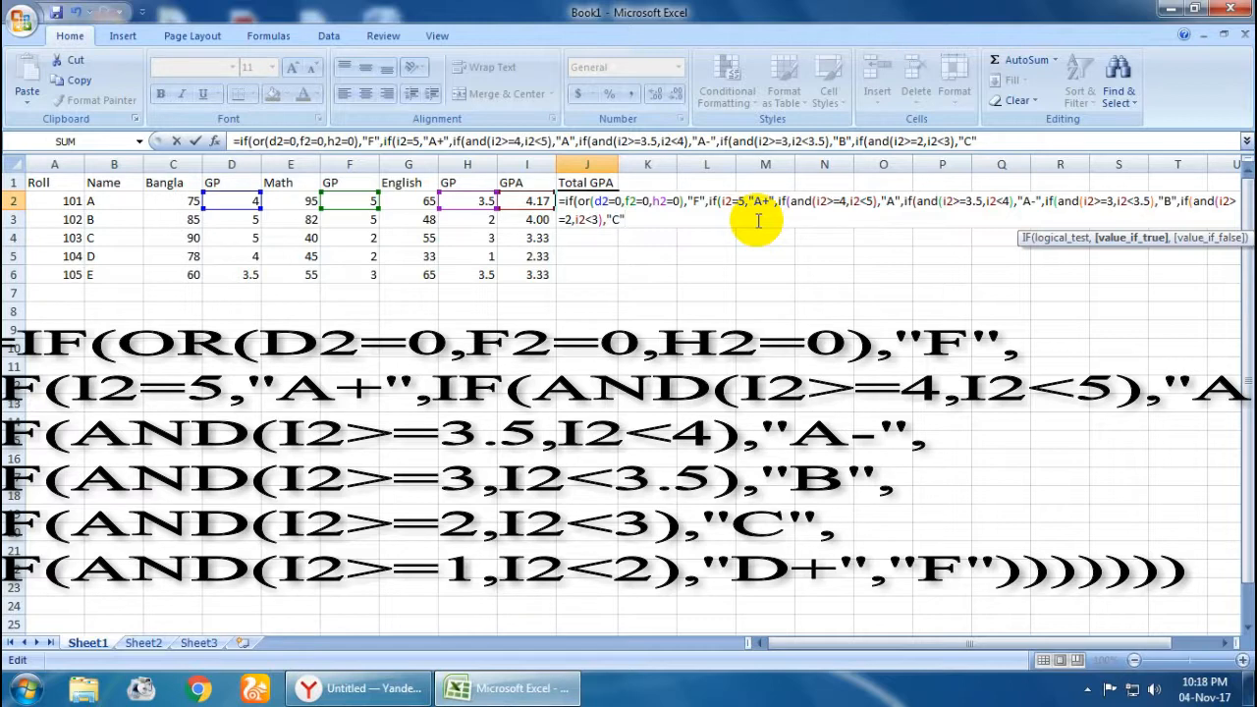
Step: Add a nested if(and(i2>=1,i2<2),"D" branch to the J2 formula
{"action": "type", "text": ",if(a"}
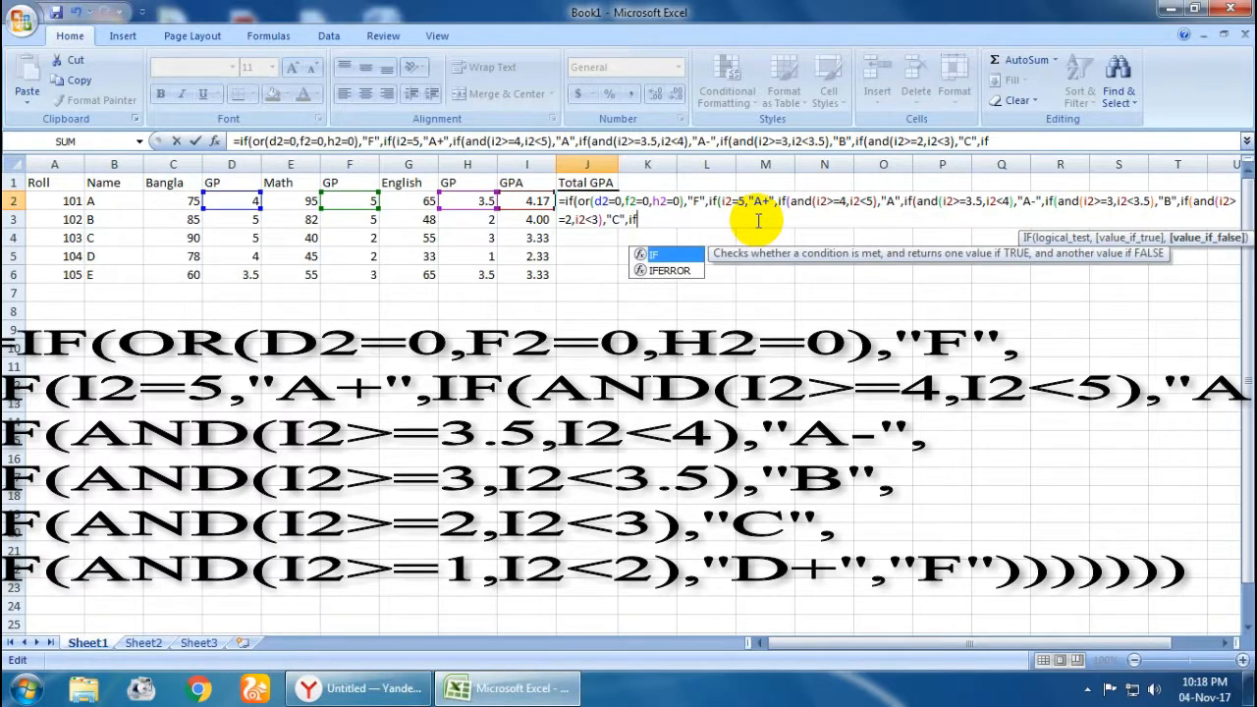
{"action": "type", "text": "nd"}
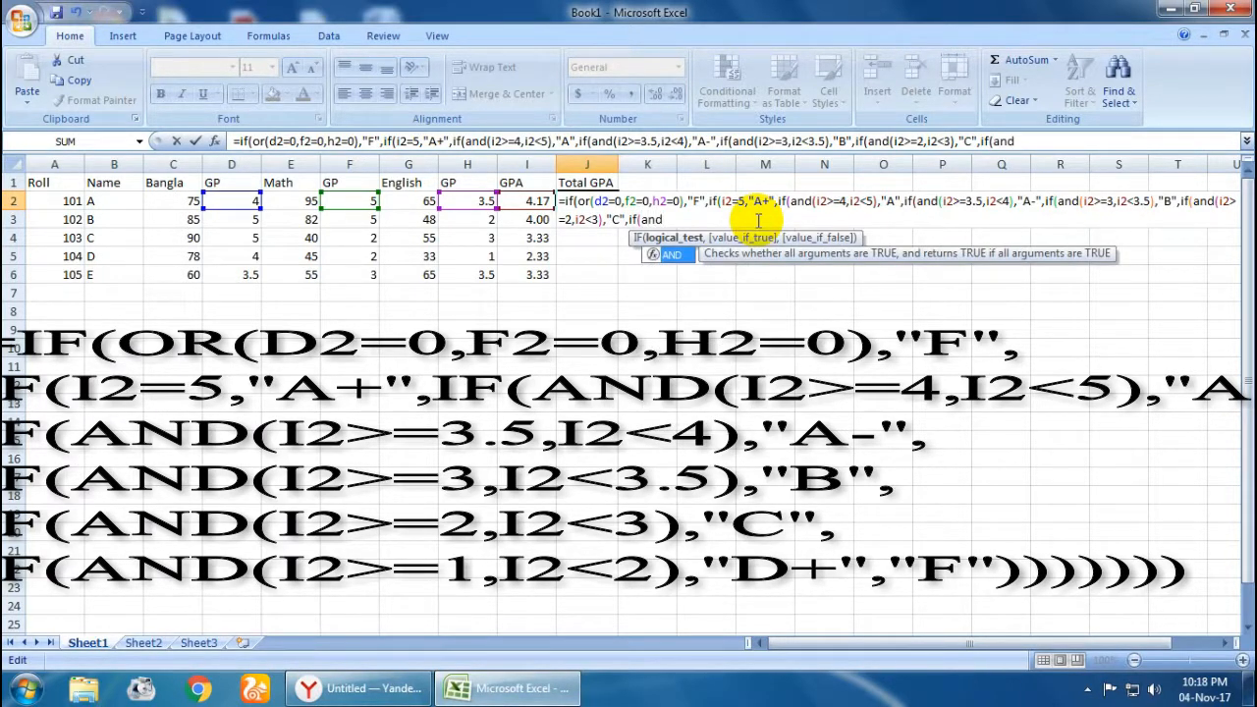
{"action": "type", "text": "(i2>=1"}
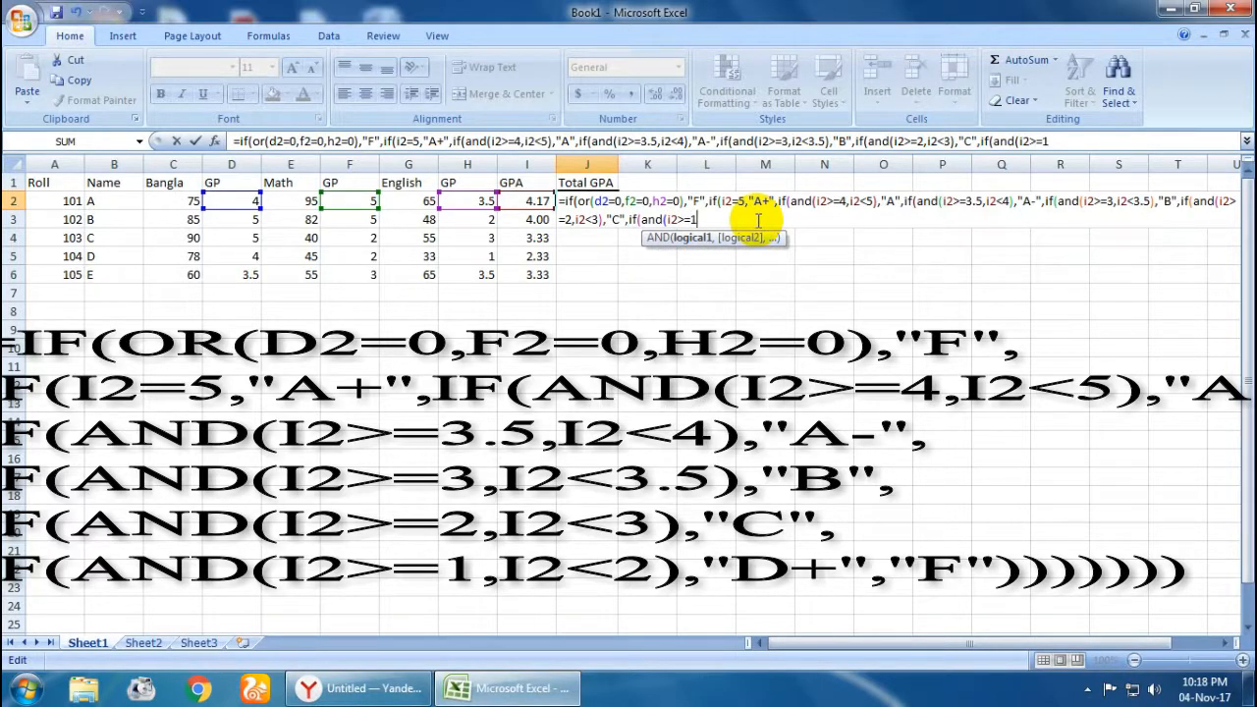
{"action": "type", "text": ",i2<2"}
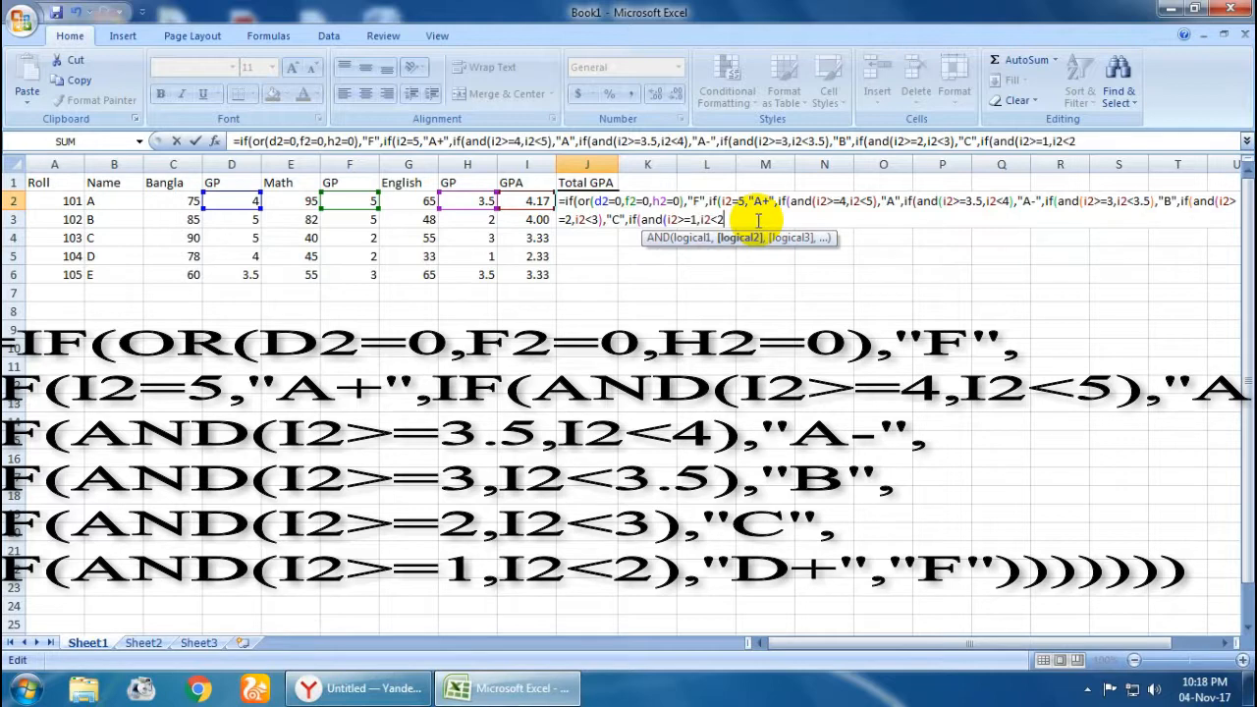
{"action": "type", "text": "),\"D"}
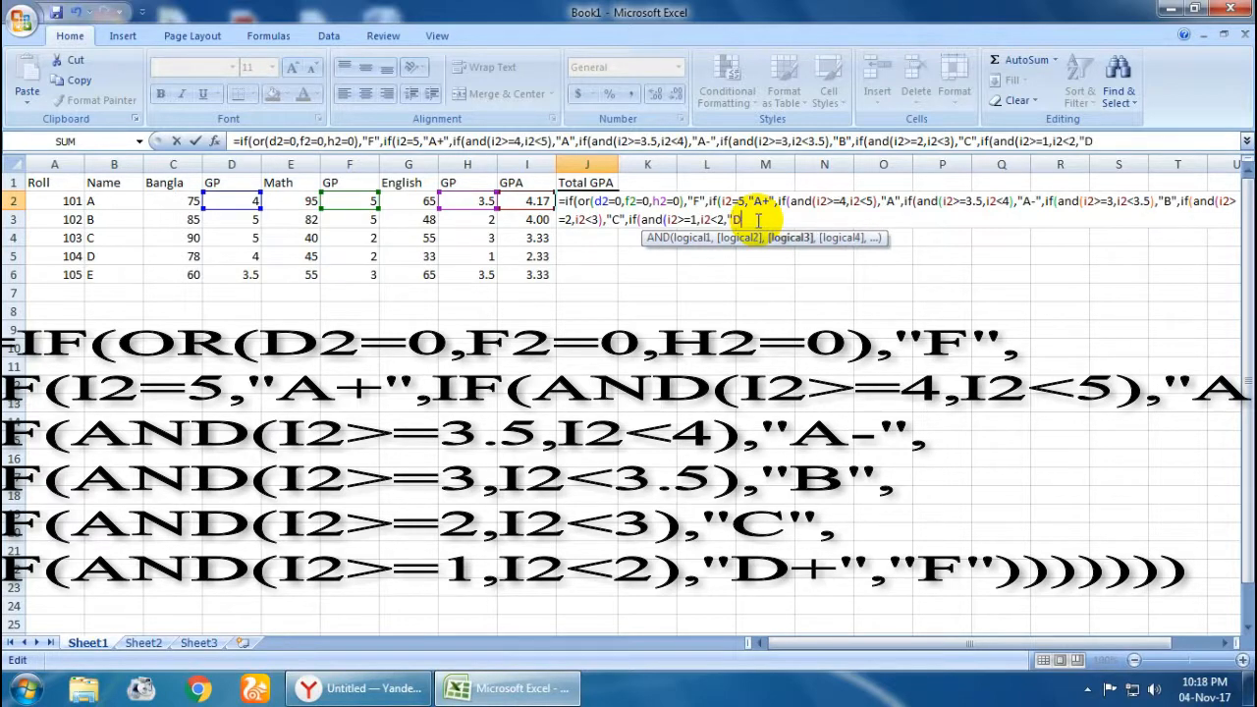
{"action": "type", "text": "\","}
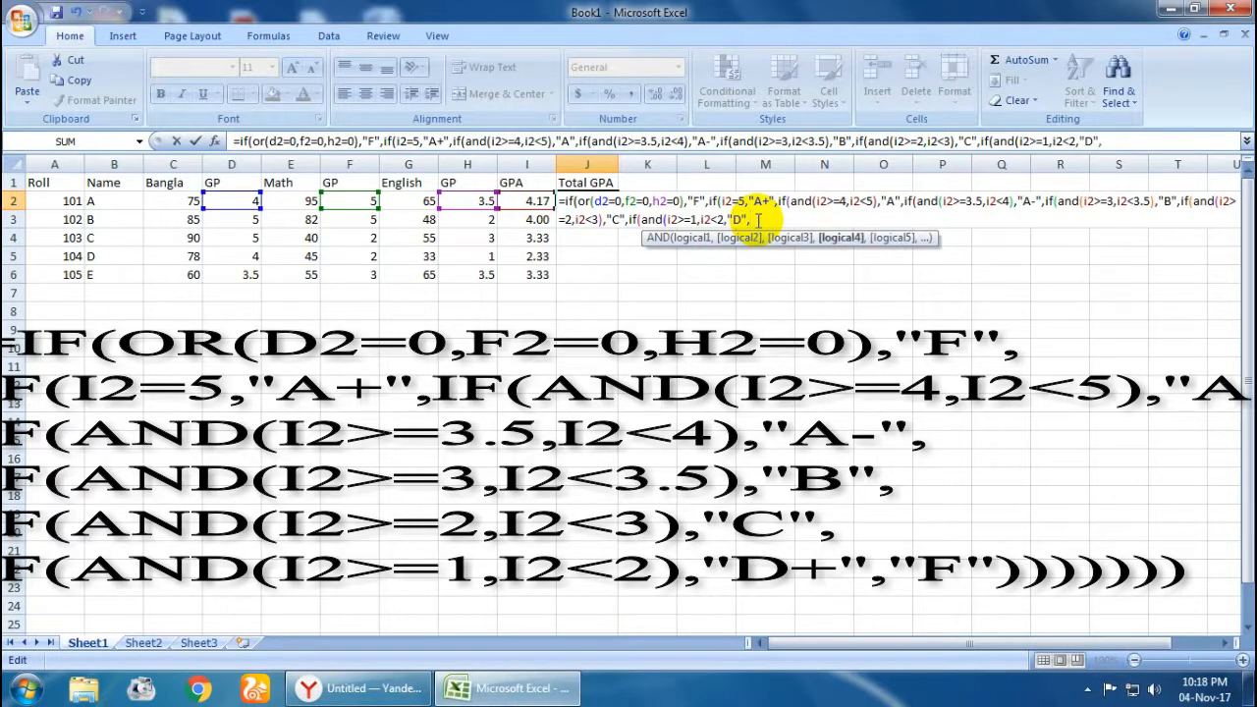
Step: Finish the J2 formula with "F" as the fallback result, close all open parentheses and enter it
{"action": "type", "text": "\"F"}
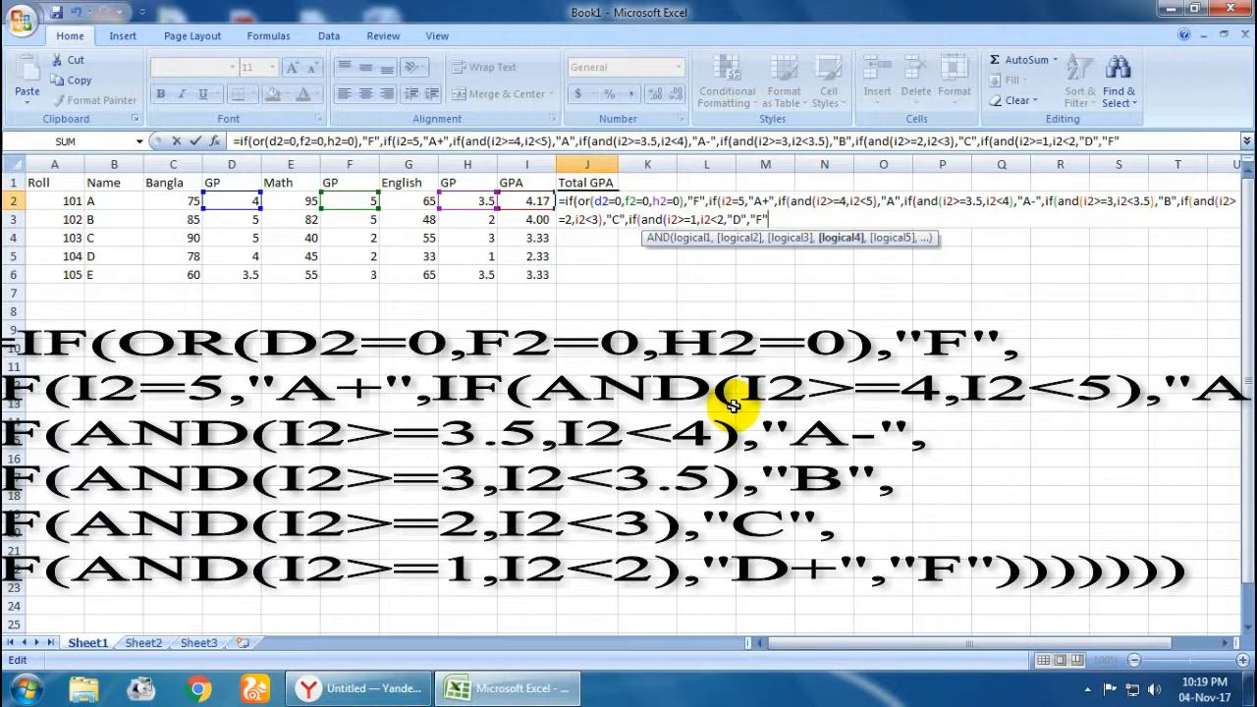
{"action": "type", "text": "))))))"}
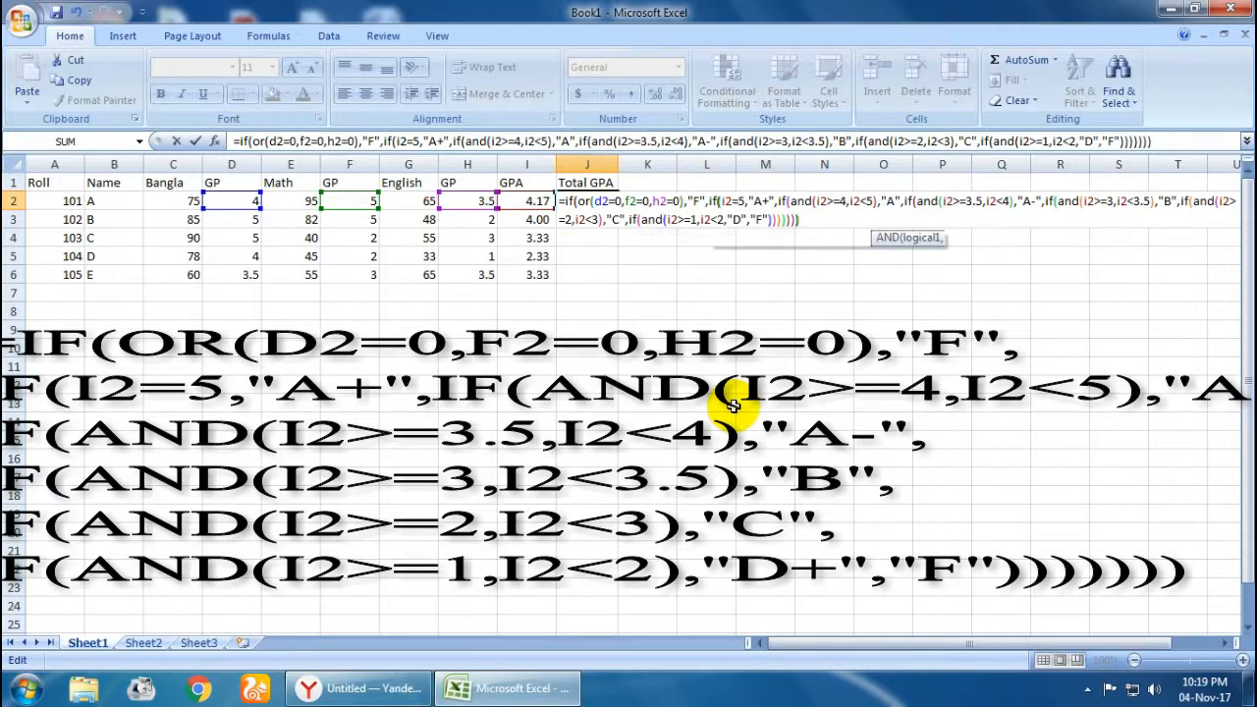
{"action": "key", "text": "Return"}
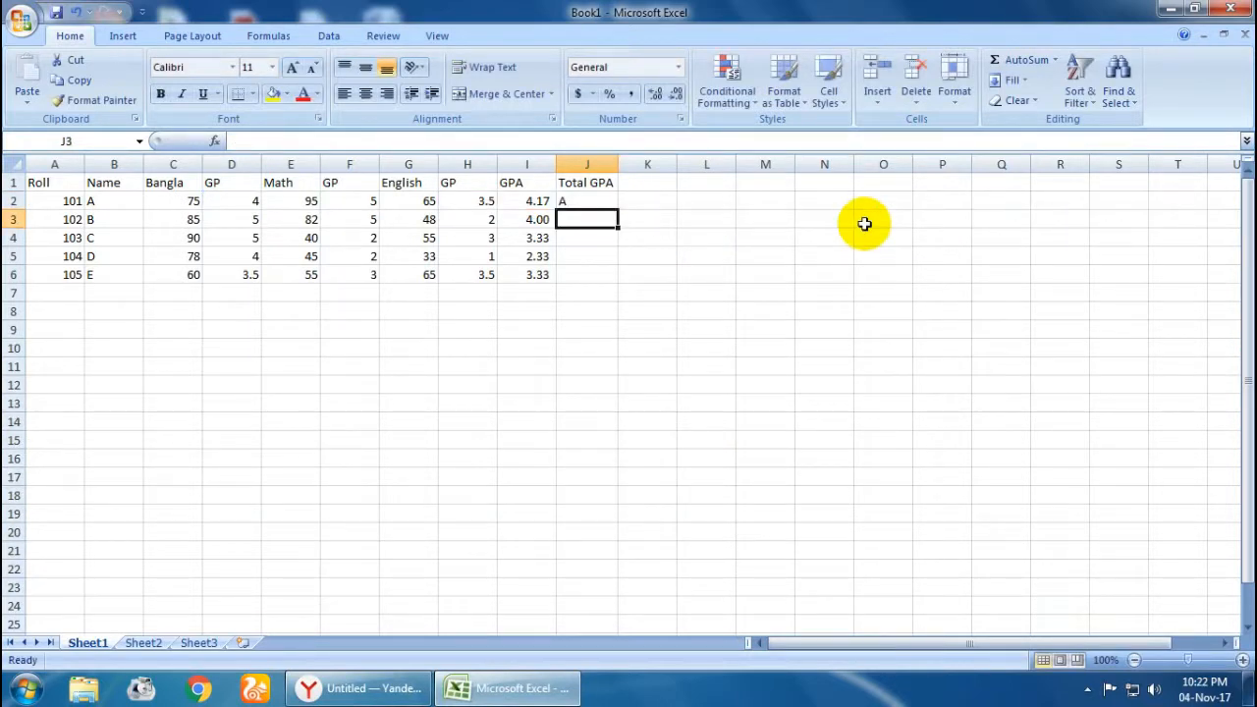
Step: Fill the J2 letter-grade formula down the Total GPA column through J6
{"action": "left_click", "coordinate": [574, 200]}
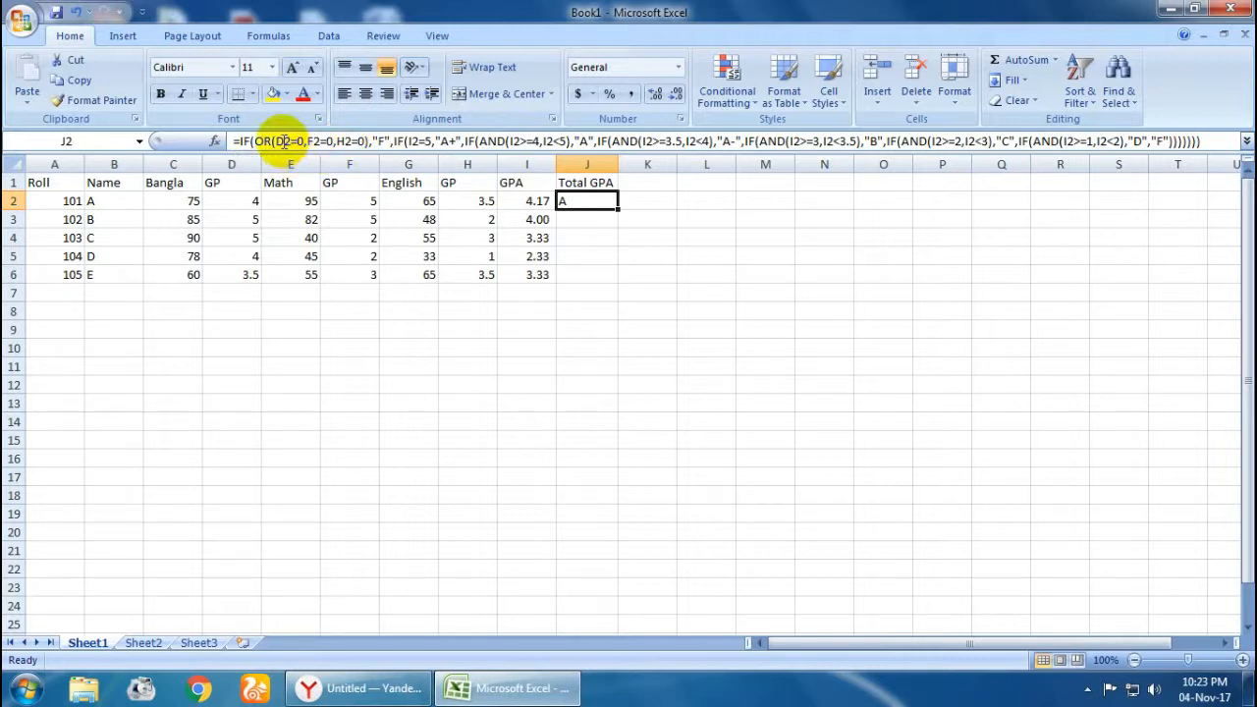
{"action": "left_click", "coordinate": [247, 201]}
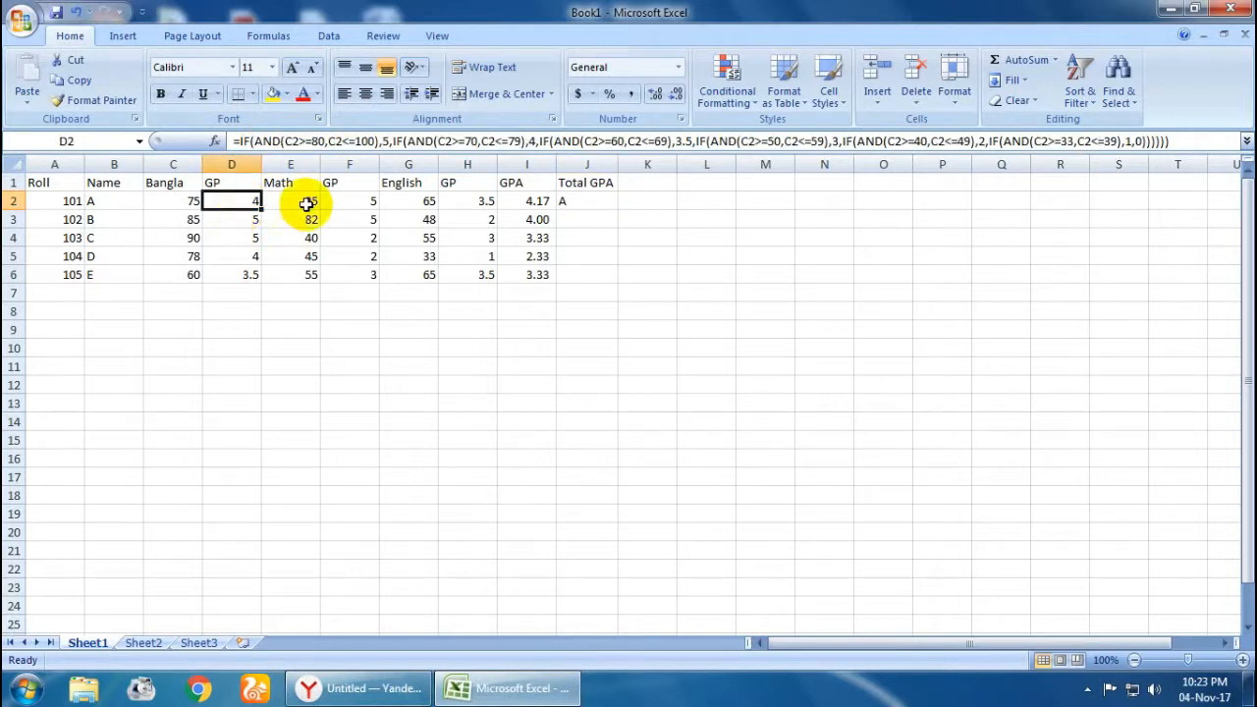
{"action": "left_click", "coordinate": [462, 206]}
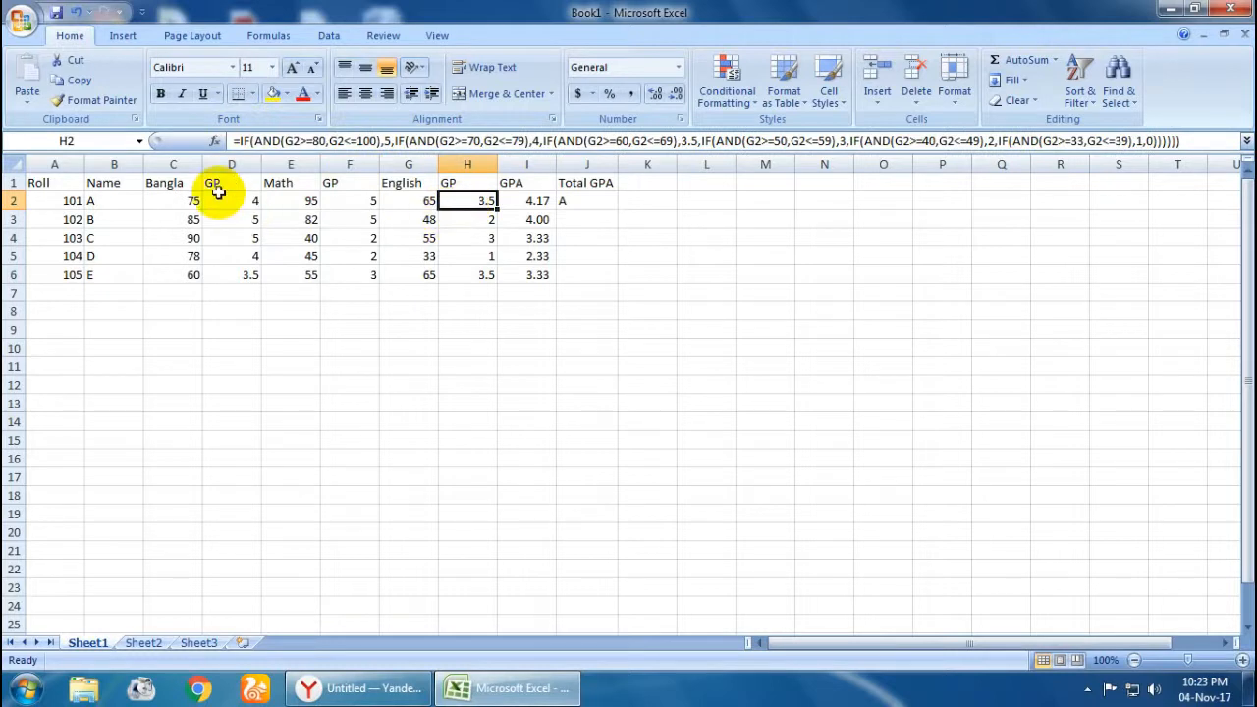
{"action": "left_click", "coordinate": [588, 202]}
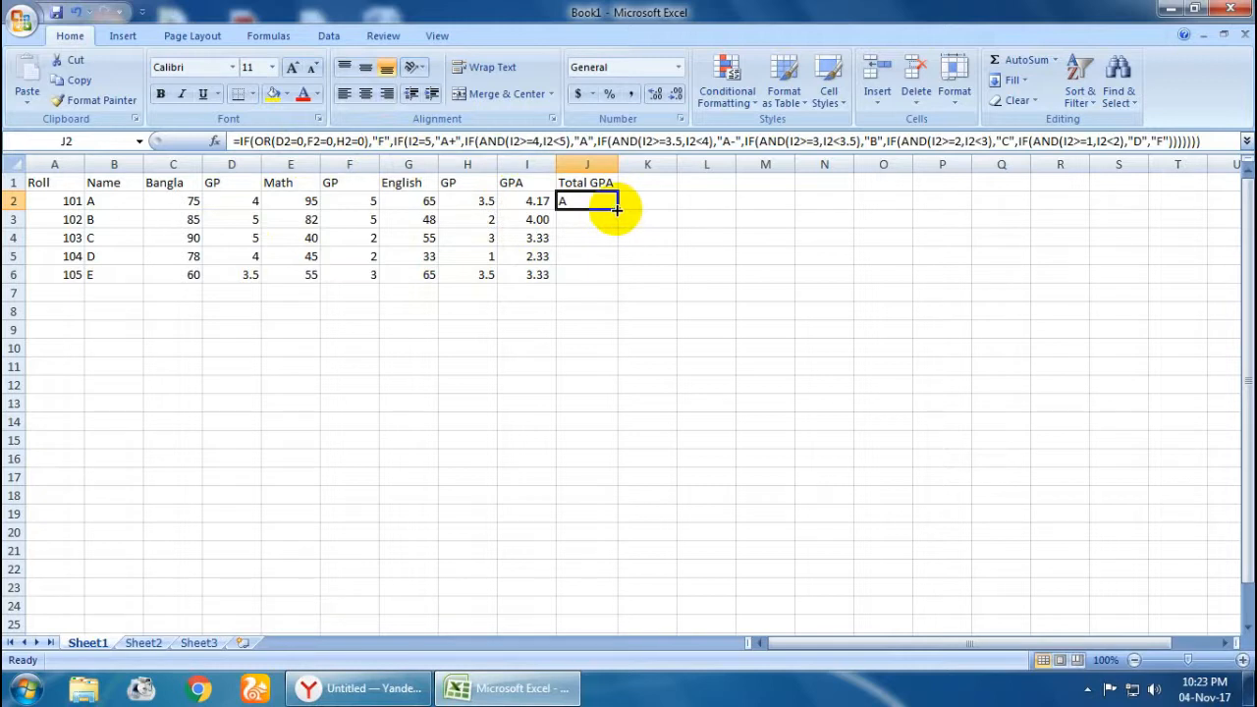
{"action": "left_click_drag", "start_coordinate": [618, 210], "coordinate": [612, 282]}
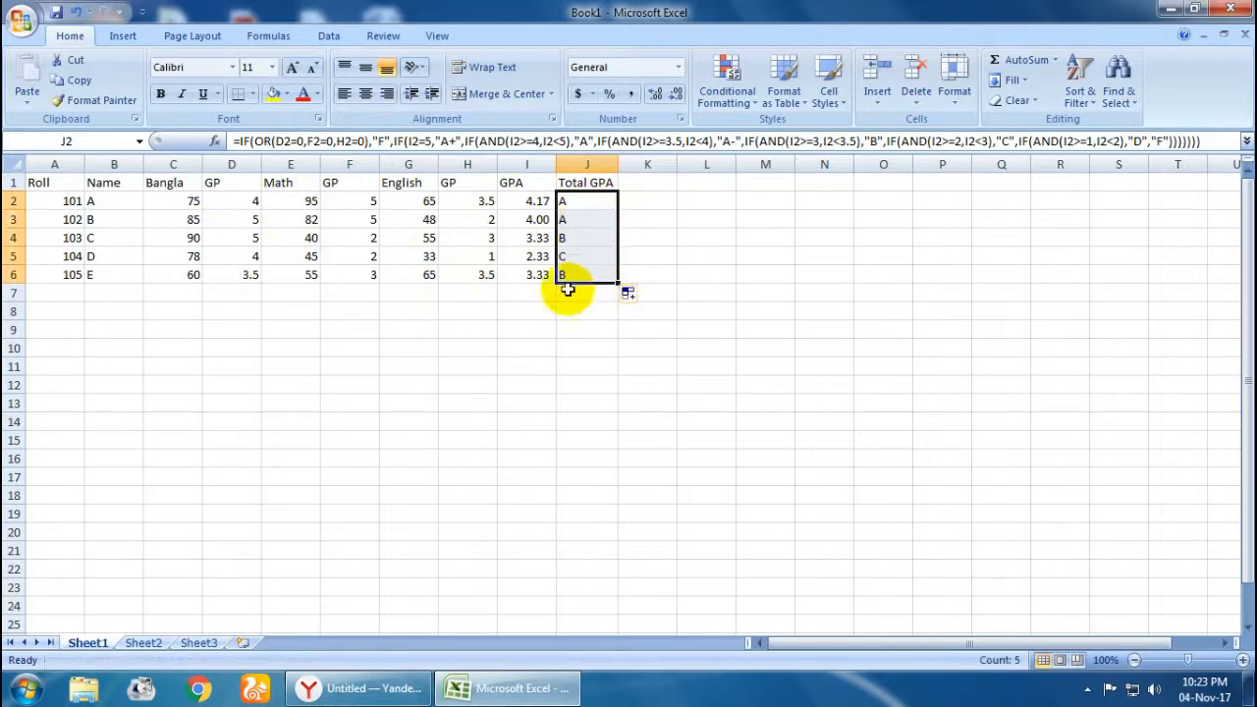
Step: Set the English mark of roll 104 in G5 to 32
{"action": "left_click", "coordinate": [428, 258]}
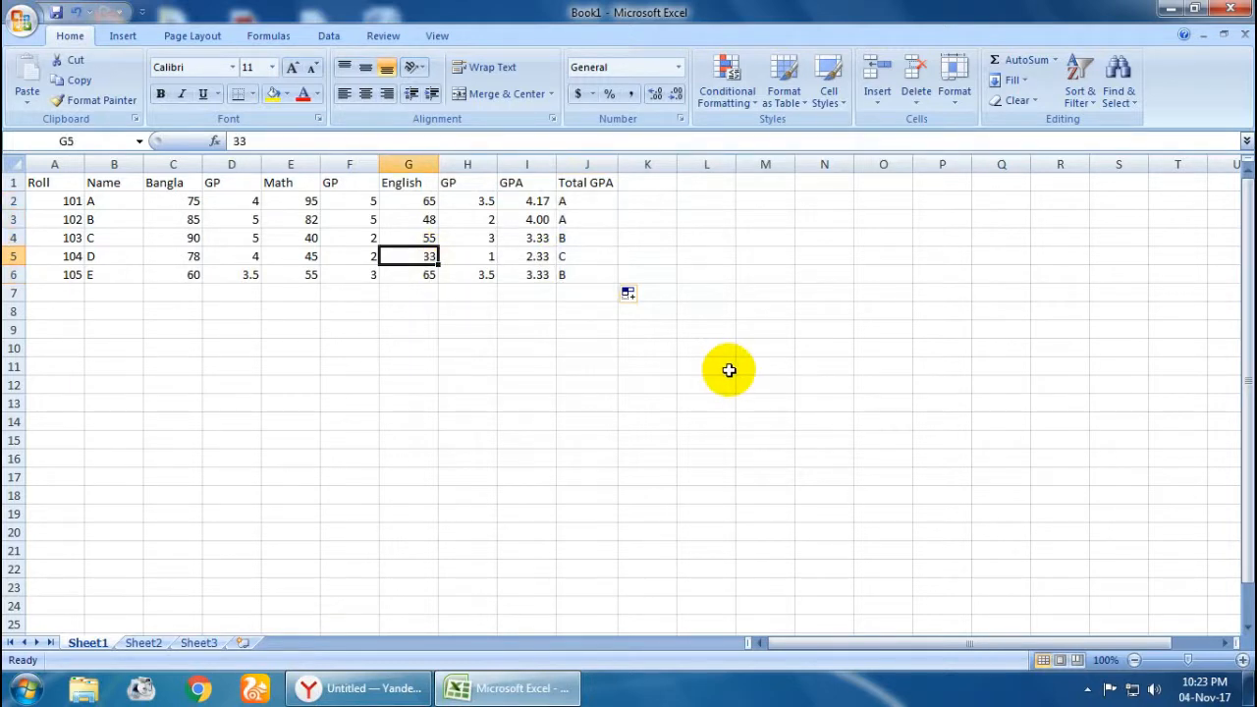
{"action": "type", "text": "32"}
{"action": "left_click", "coordinate": [580, 348]}
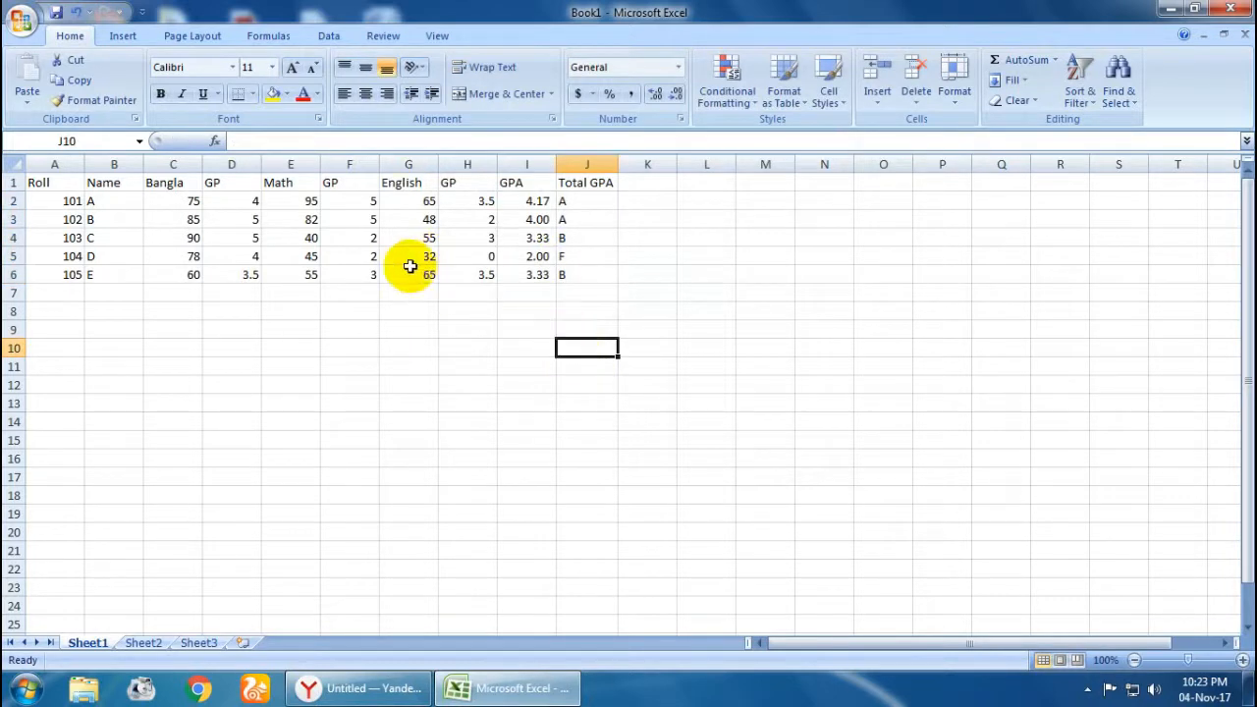
Step: Examine the formulas in H5, J5, I2 and J2, including the final "D","F" arguments of the grade formula
{"action": "left_click", "coordinate": [475, 256]}
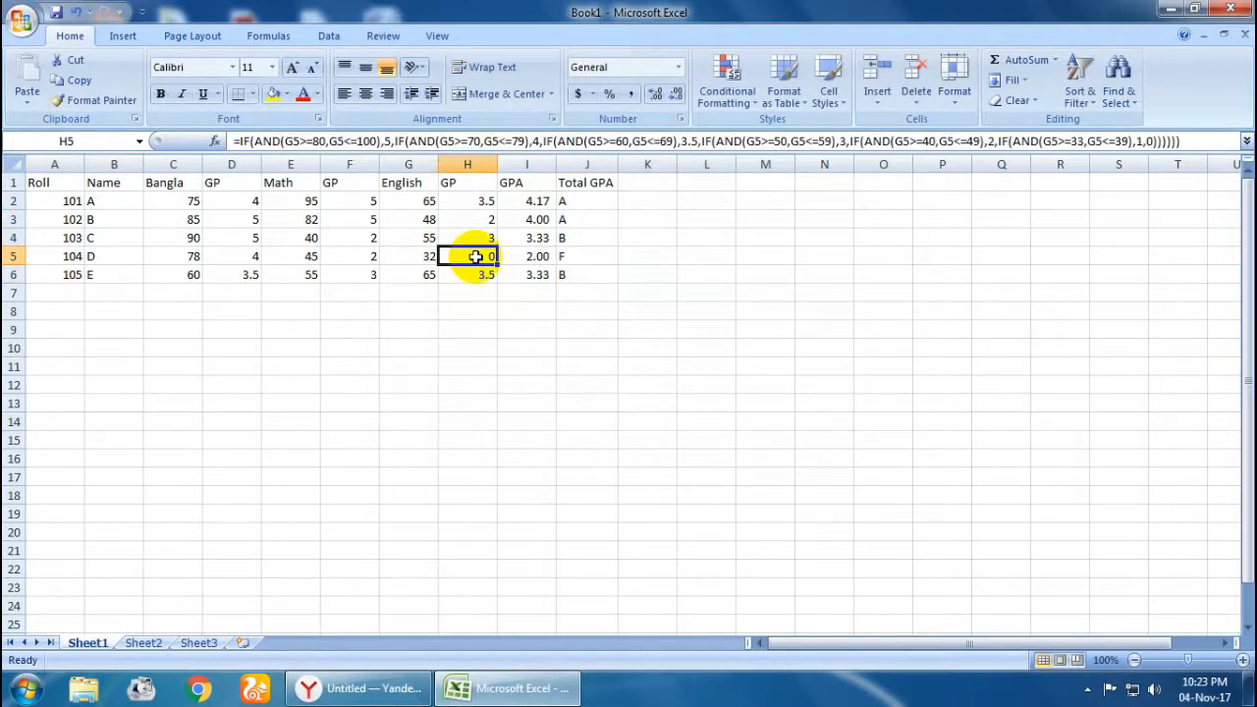
{"action": "left_click", "coordinate": [592, 256]}
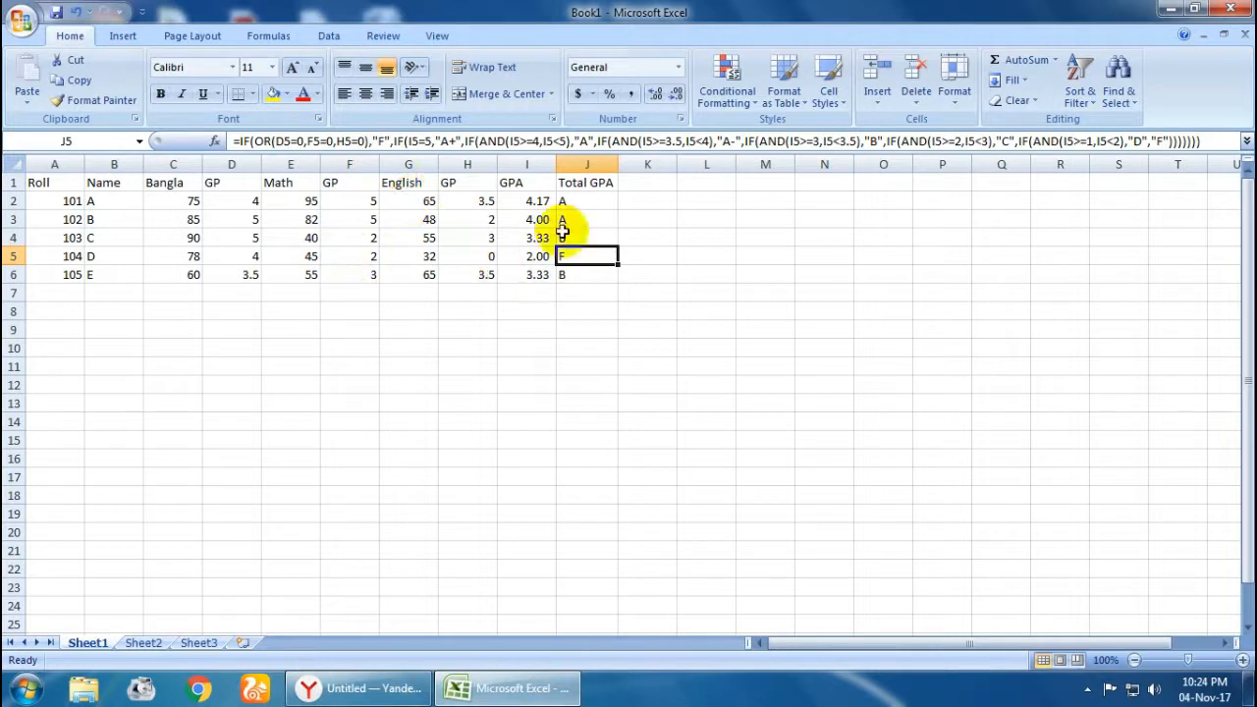
{"action": "left_click", "coordinate": [504, 202]}
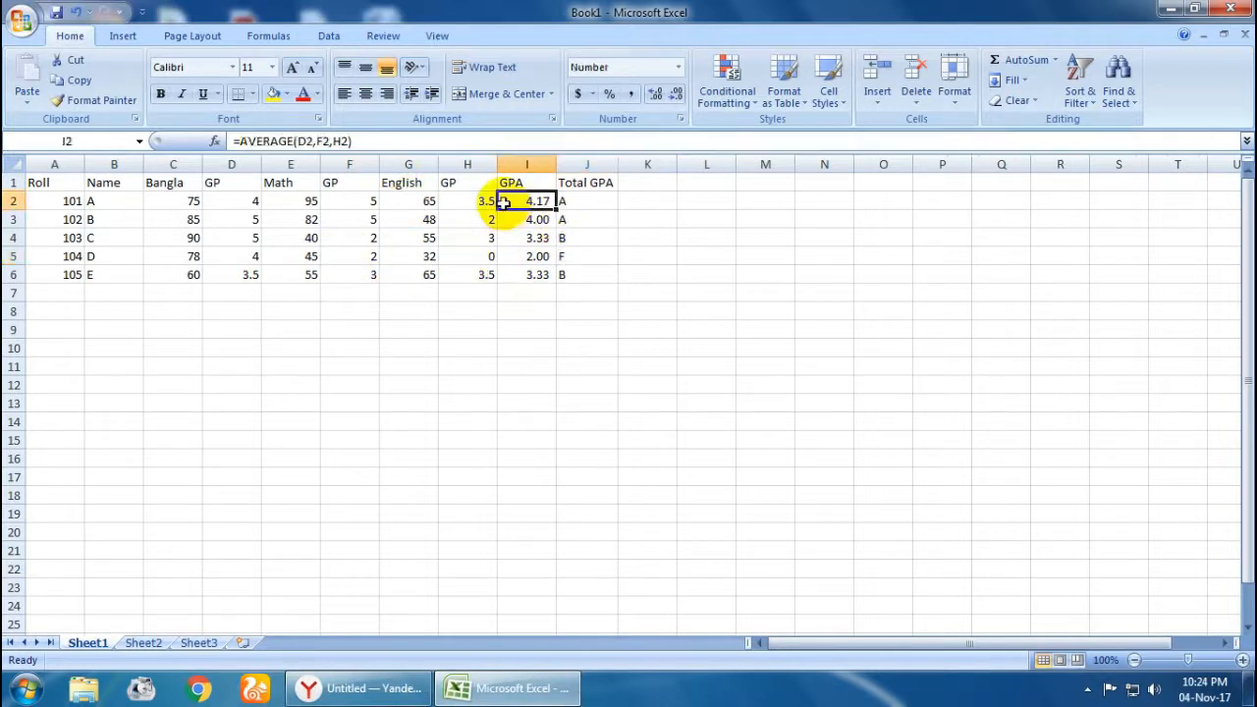
{"action": "left_click", "coordinate": [601, 195]}
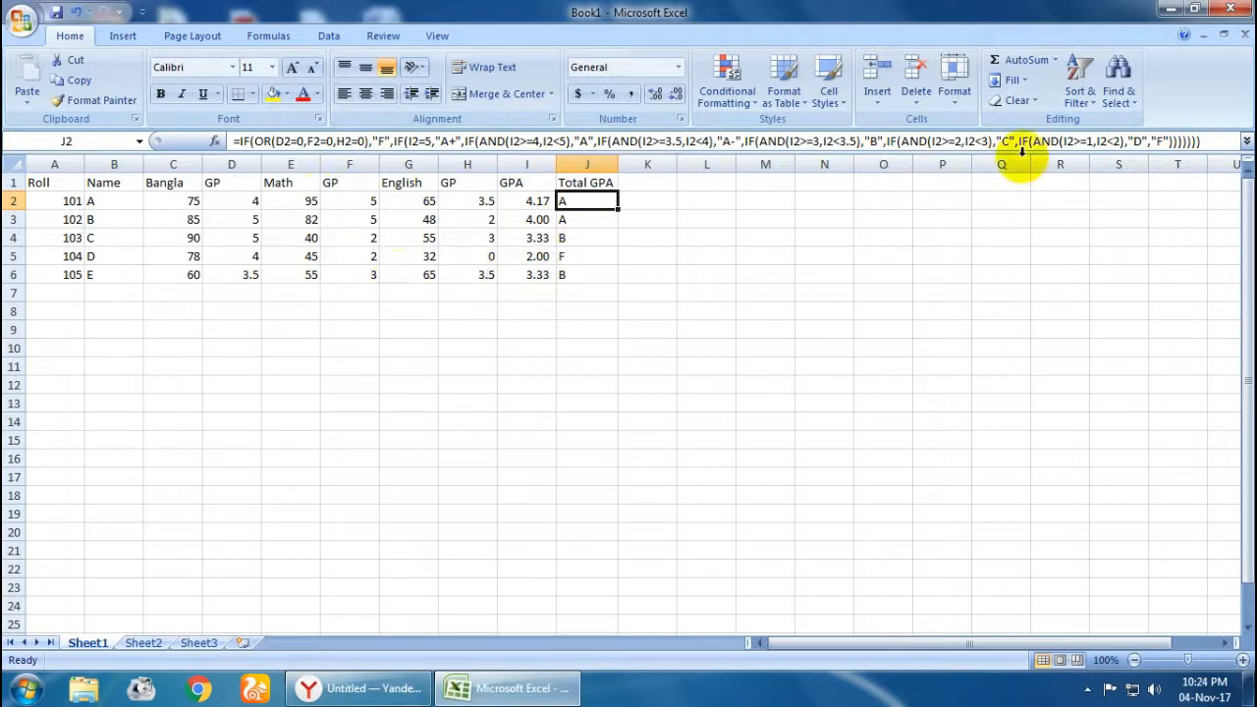
{"action": "left_click", "coordinate": [1159, 140]}
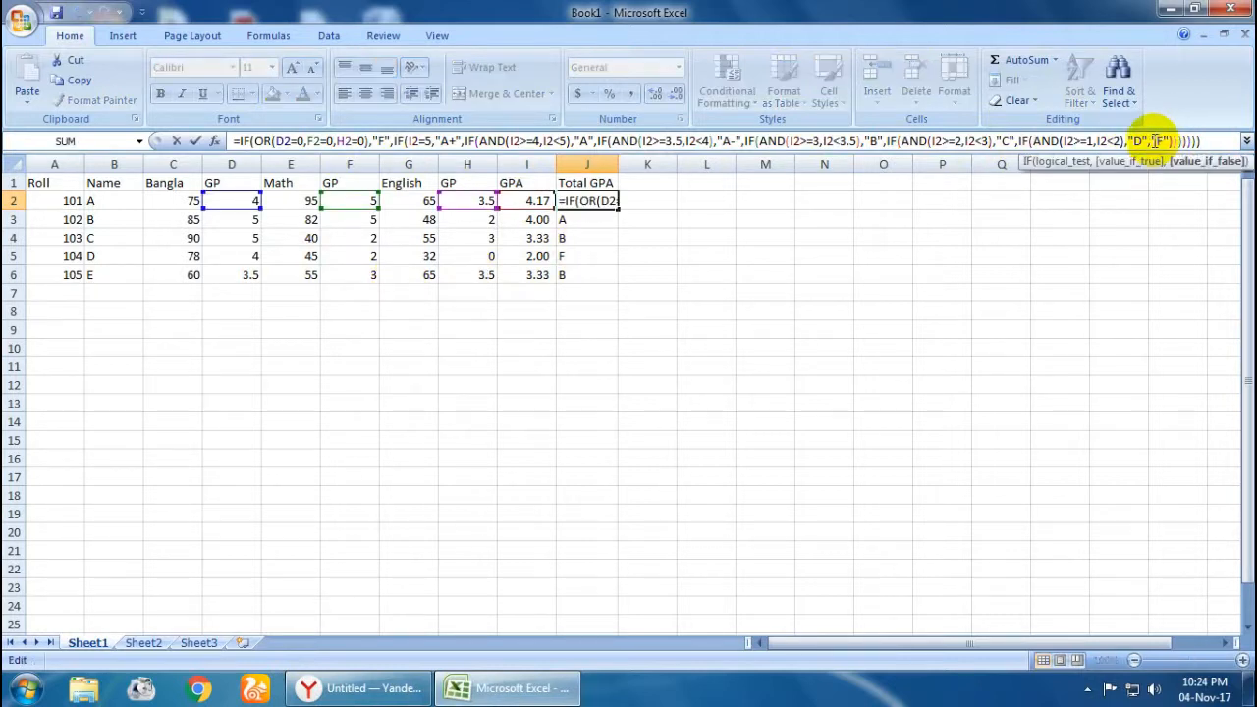
{"action": "key", "text": "Escape"}
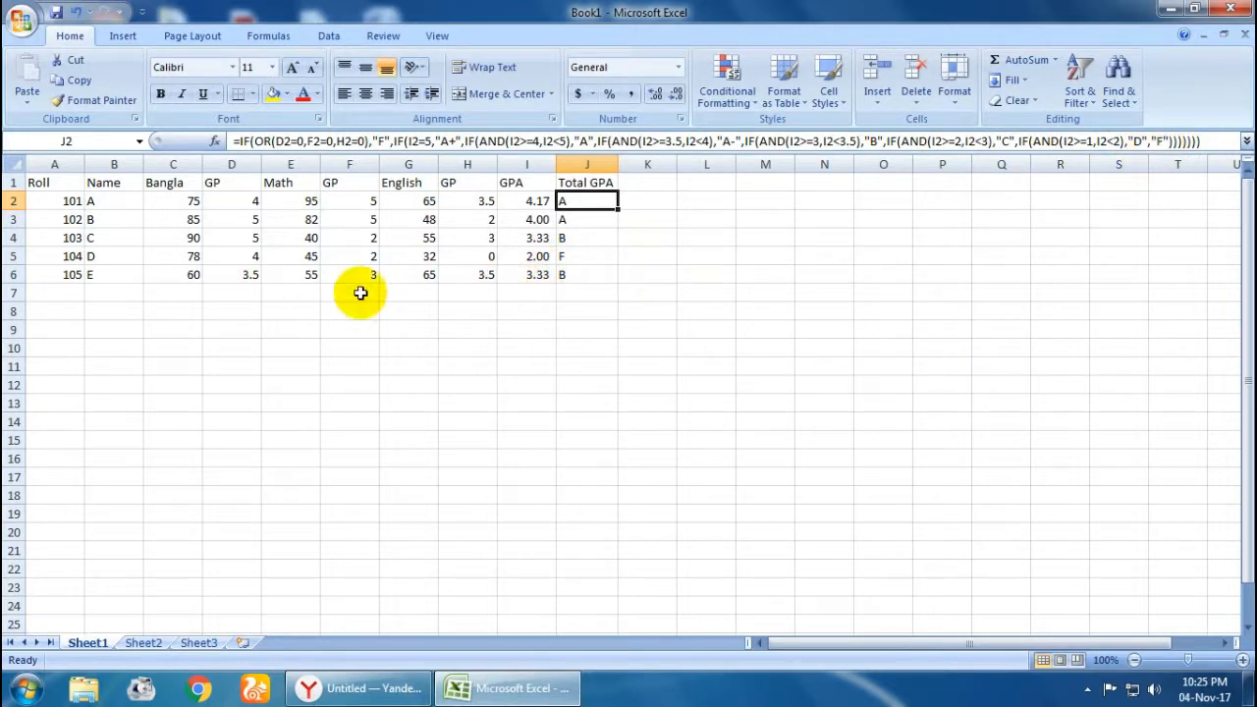
Step: Set roll 104's Bangla mark in C5 to 33 and Math mark in E5 to 34
{"action": "left_click", "coordinate": [184, 257]}
{"action": "type", "text": "33"}
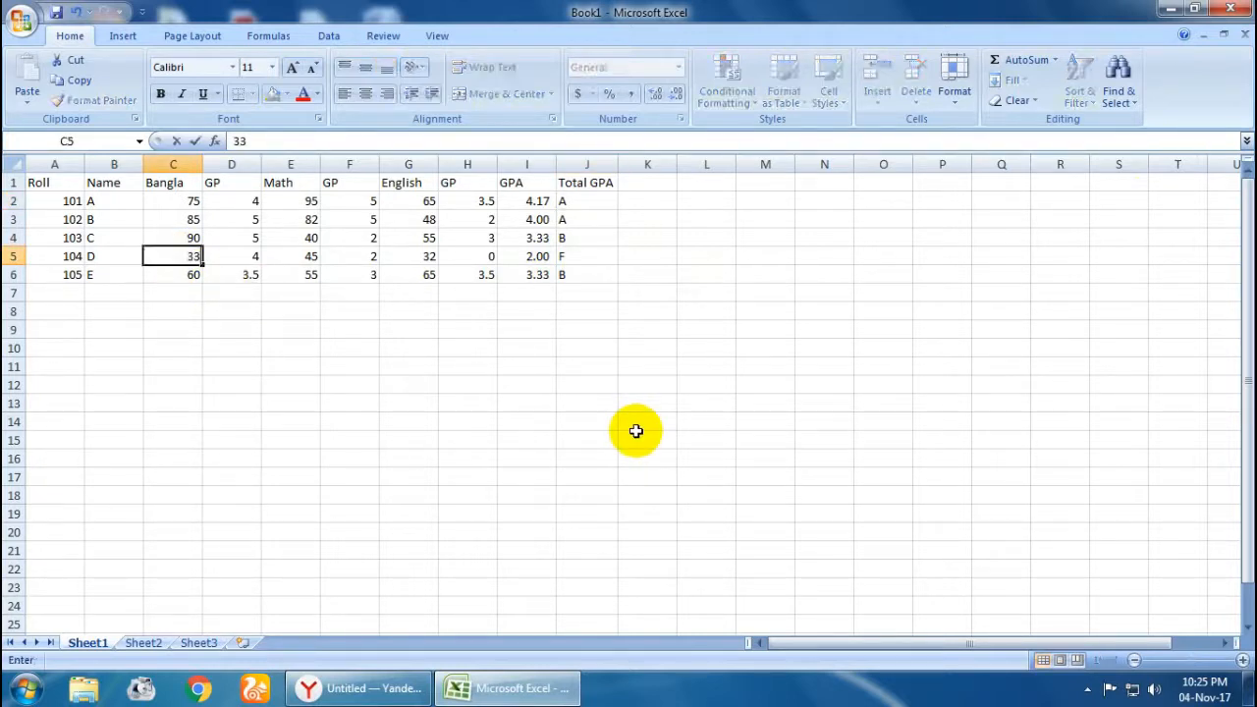
{"action": "left_click", "coordinate": [291, 255]}
{"action": "type", "text": "34"}
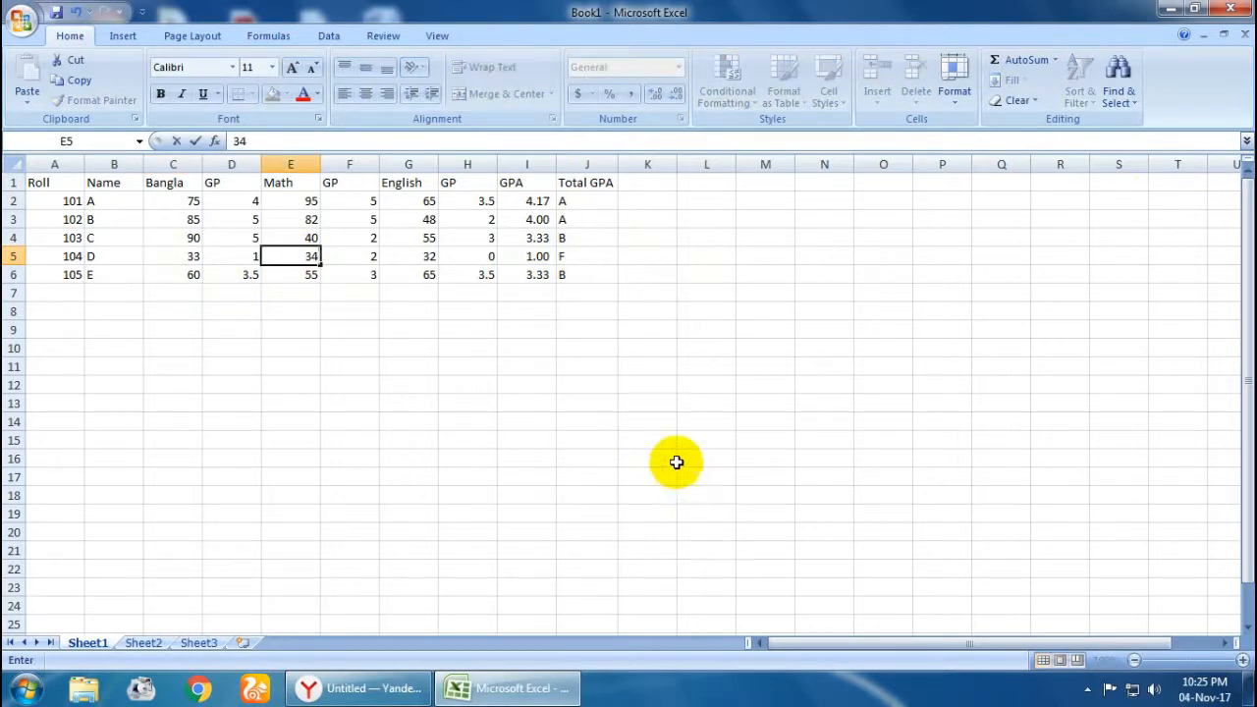
{"action": "left_click", "coordinate": [586, 308]}
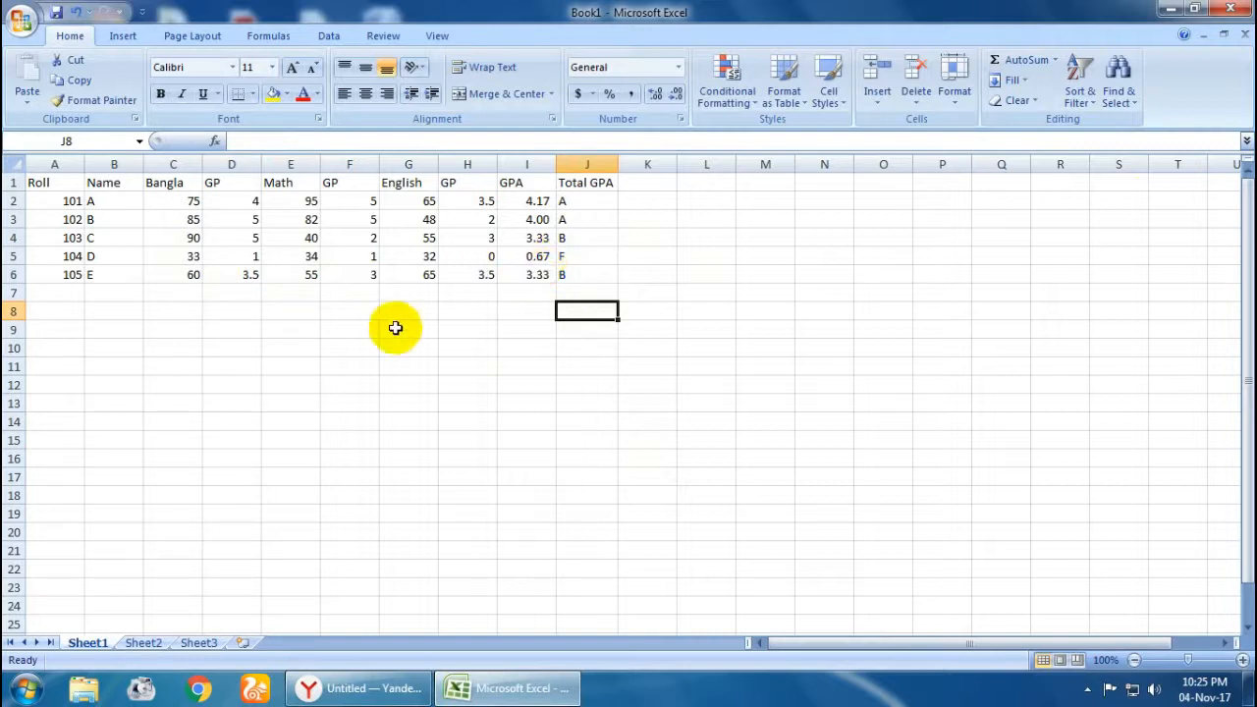
Step: Set roll 105's Bangla mark in C6 to 33 and Math mark in E6 to 34
{"action": "left_click", "coordinate": [180, 278]}
{"action": "type", "text": "33"}
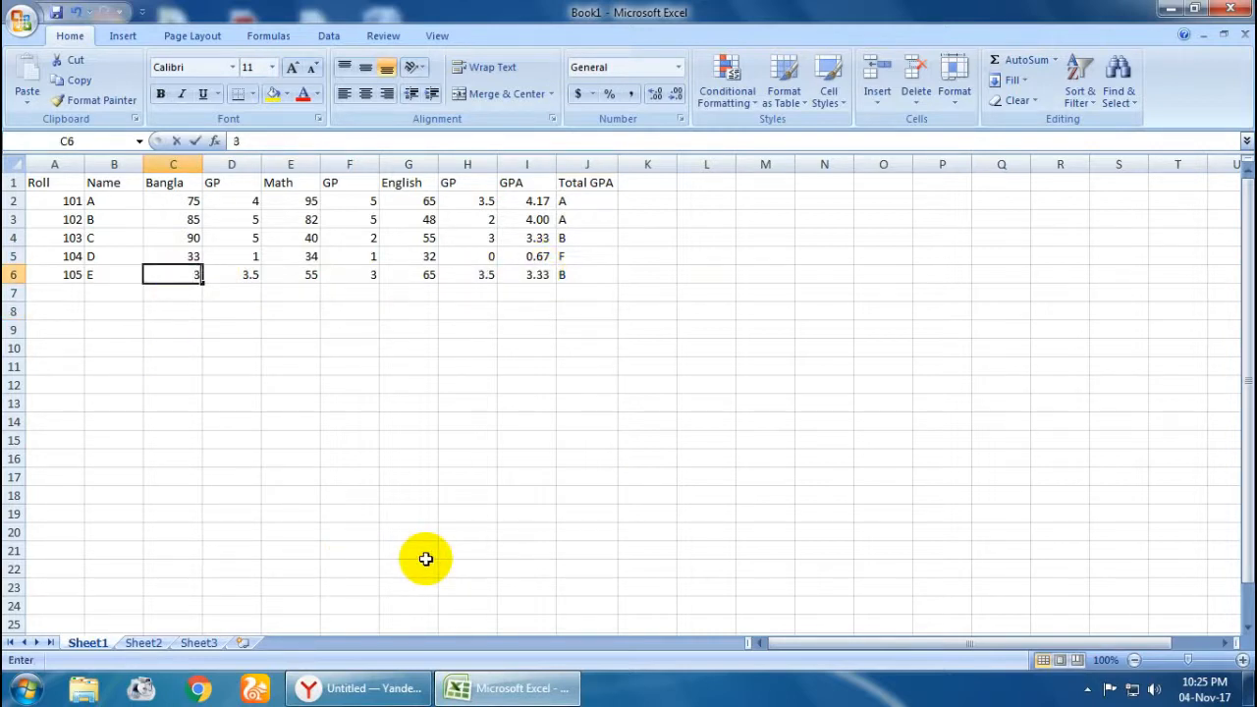
{"action": "left_click", "coordinate": [299, 277]}
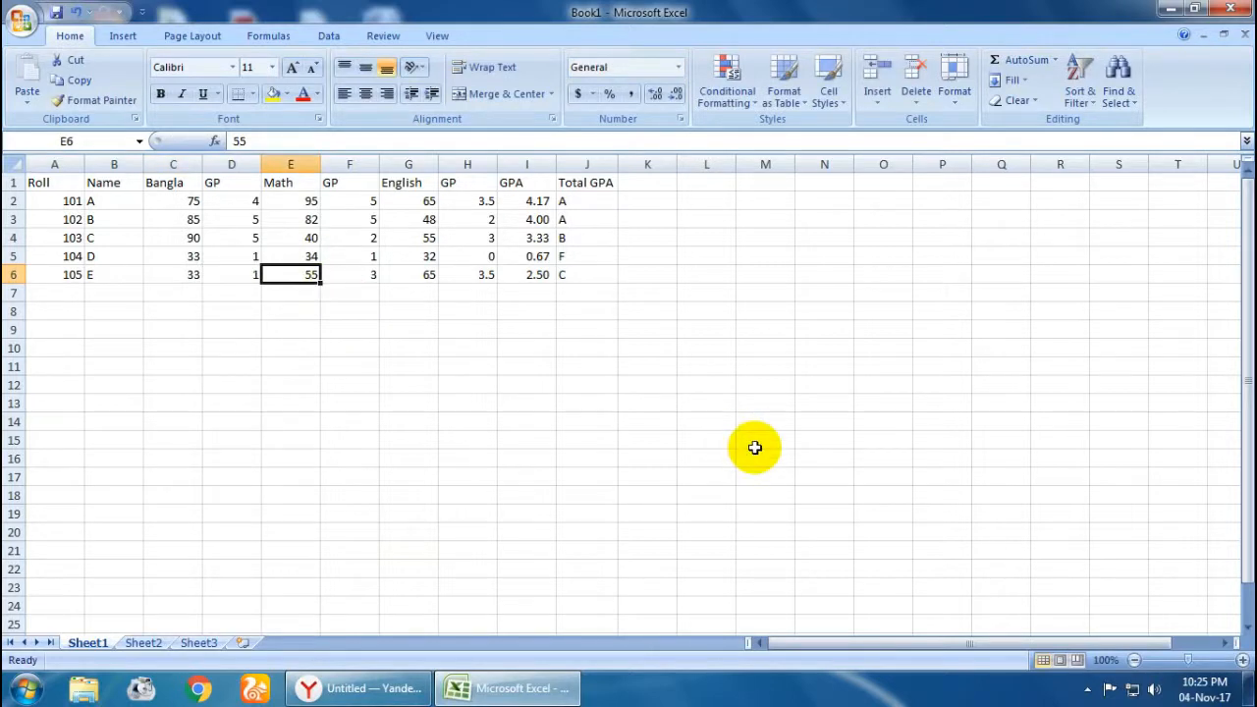
{"action": "type", "text": "34"}
{"action": "left_click", "coordinate": [643, 385]}
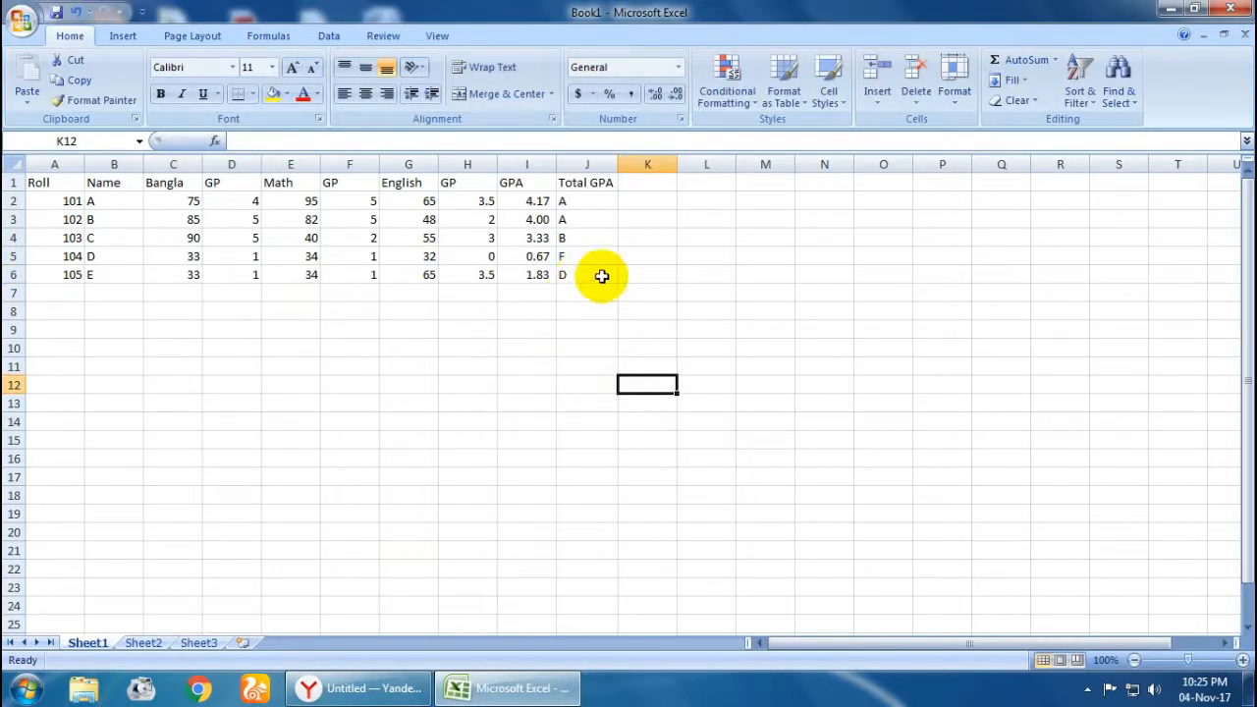
Step: Set roll 105's Bangla, Math and English marks in C6, E6 and G6 to 32 and check the grade formula in J6
{"action": "left_click", "coordinate": [166, 279]}
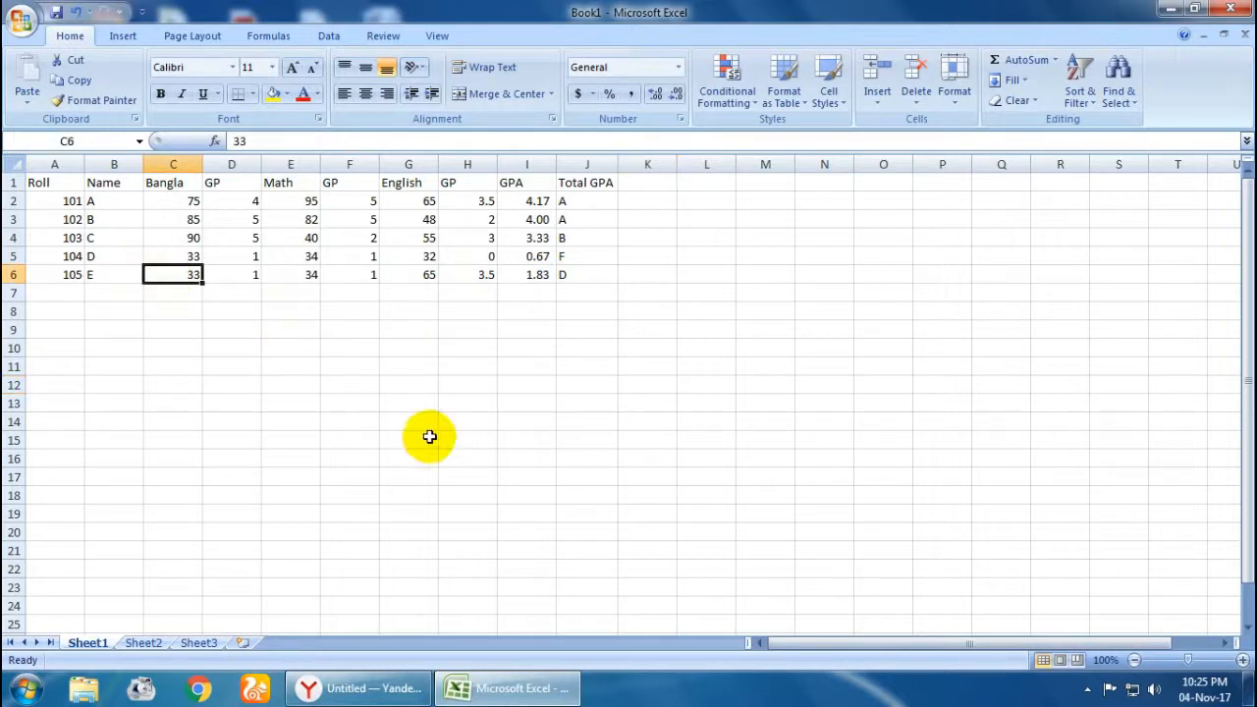
{"action": "type", "text": "3"}
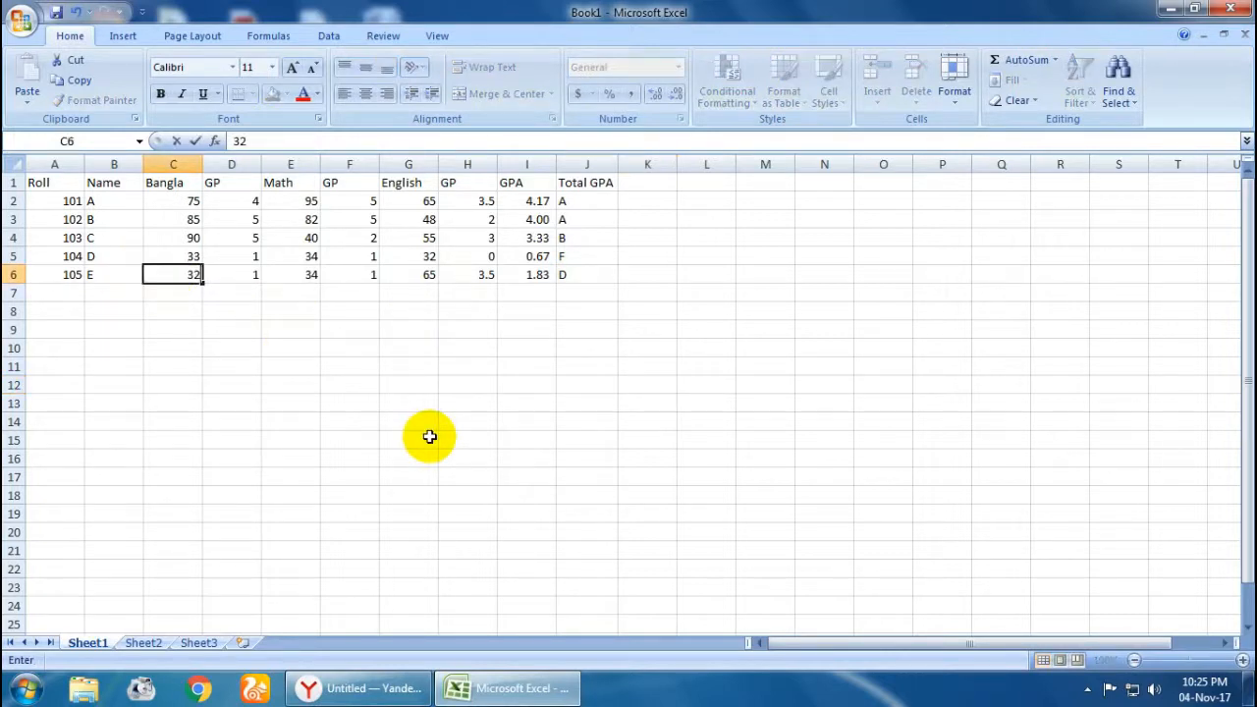
{"action": "left_click", "coordinate": [308, 275]}
{"action": "type", "text": "32"}
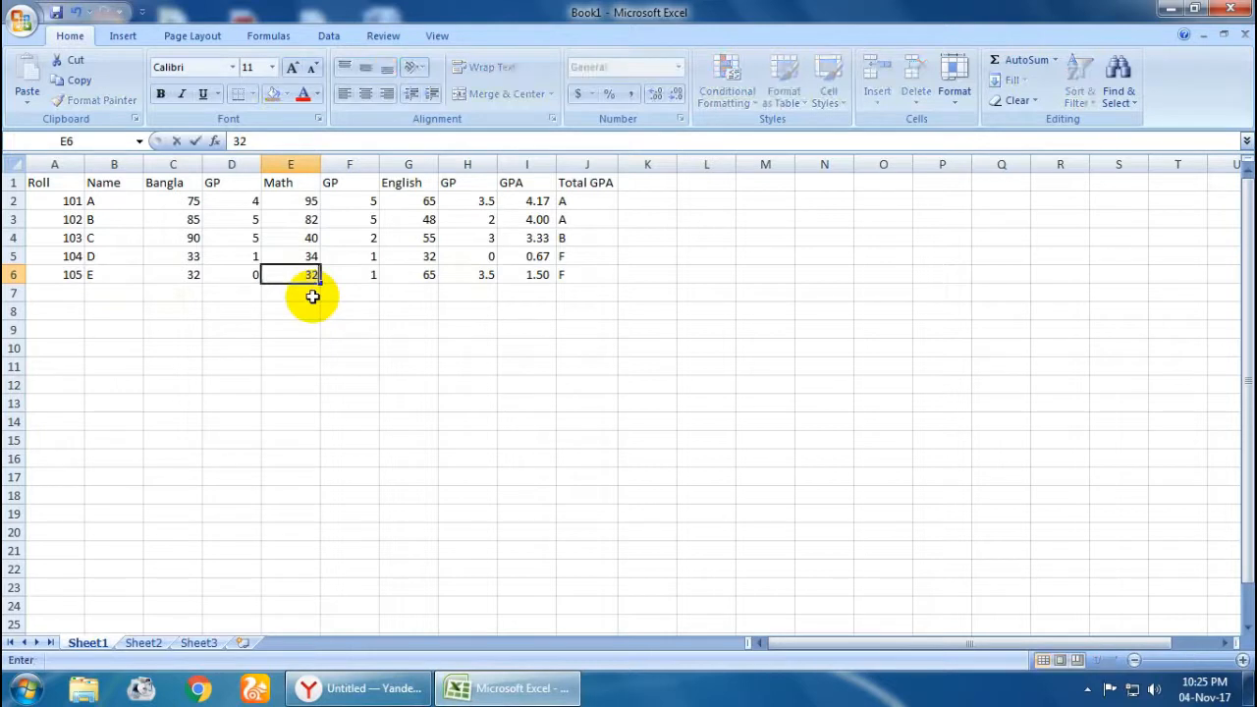
{"action": "left_click", "coordinate": [410, 277]}
{"action": "type", "text": "32"}
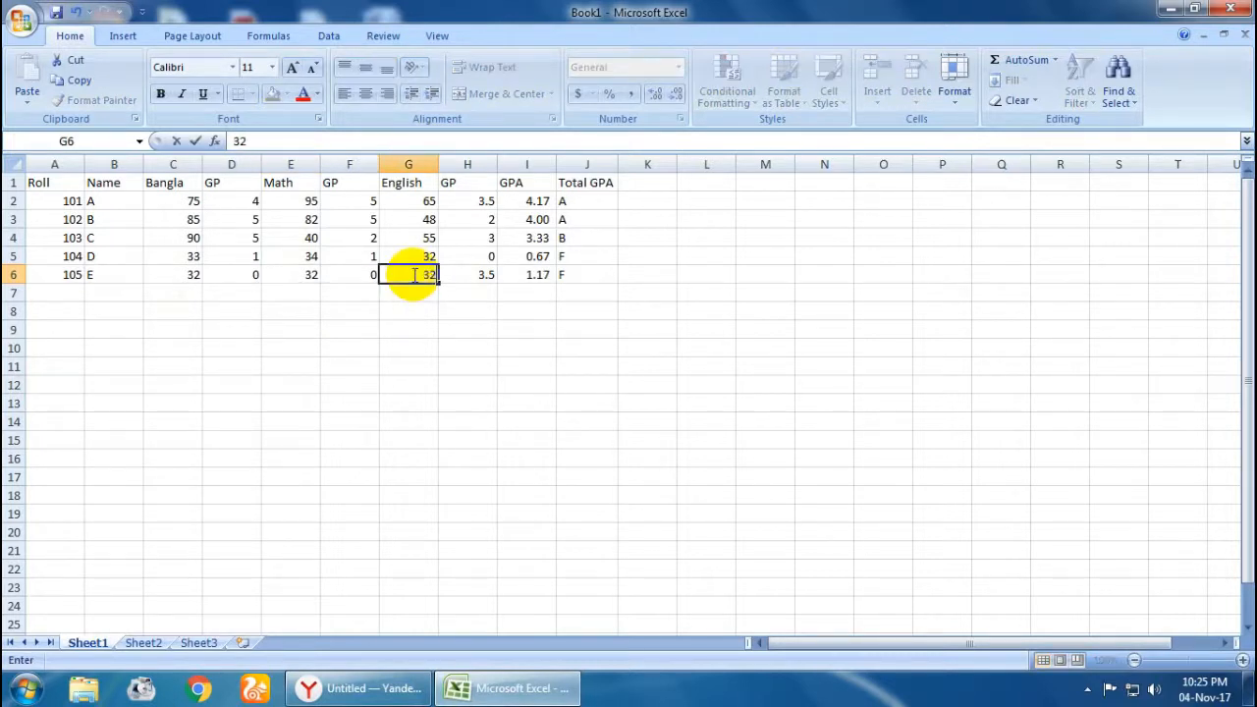
{"action": "left_click", "coordinate": [467, 384]}
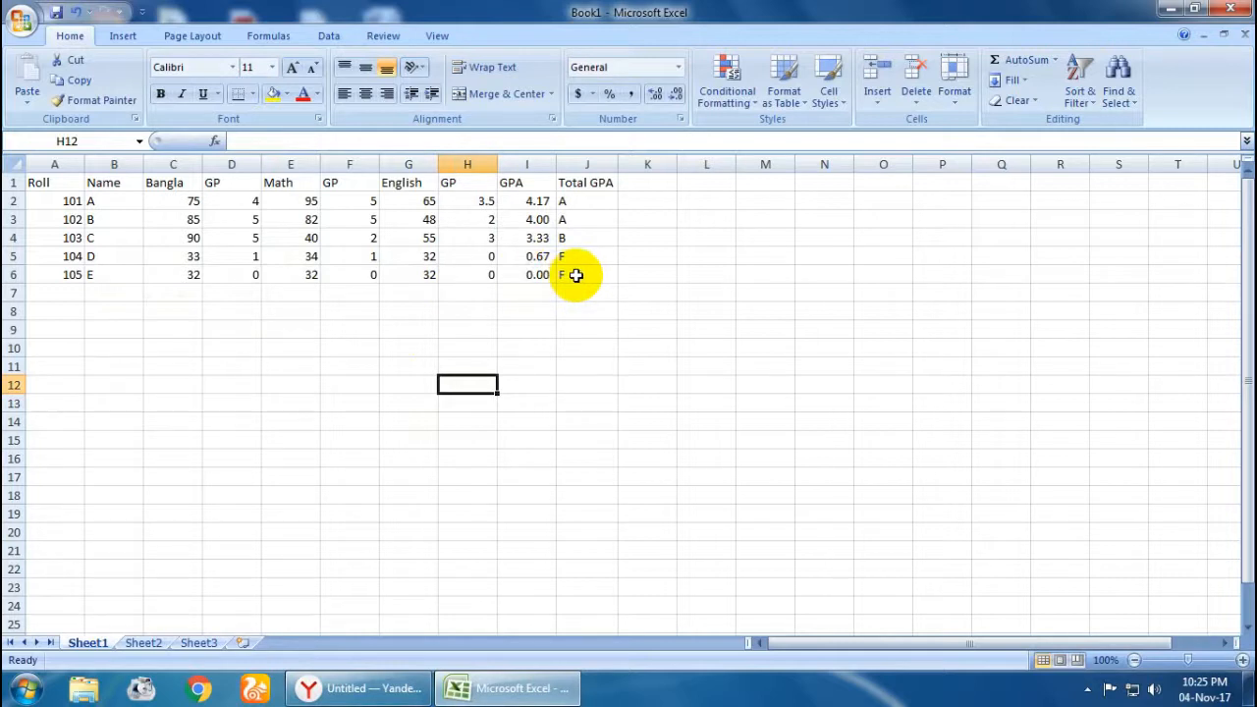
{"action": "left_click", "coordinate": [572, 275]}
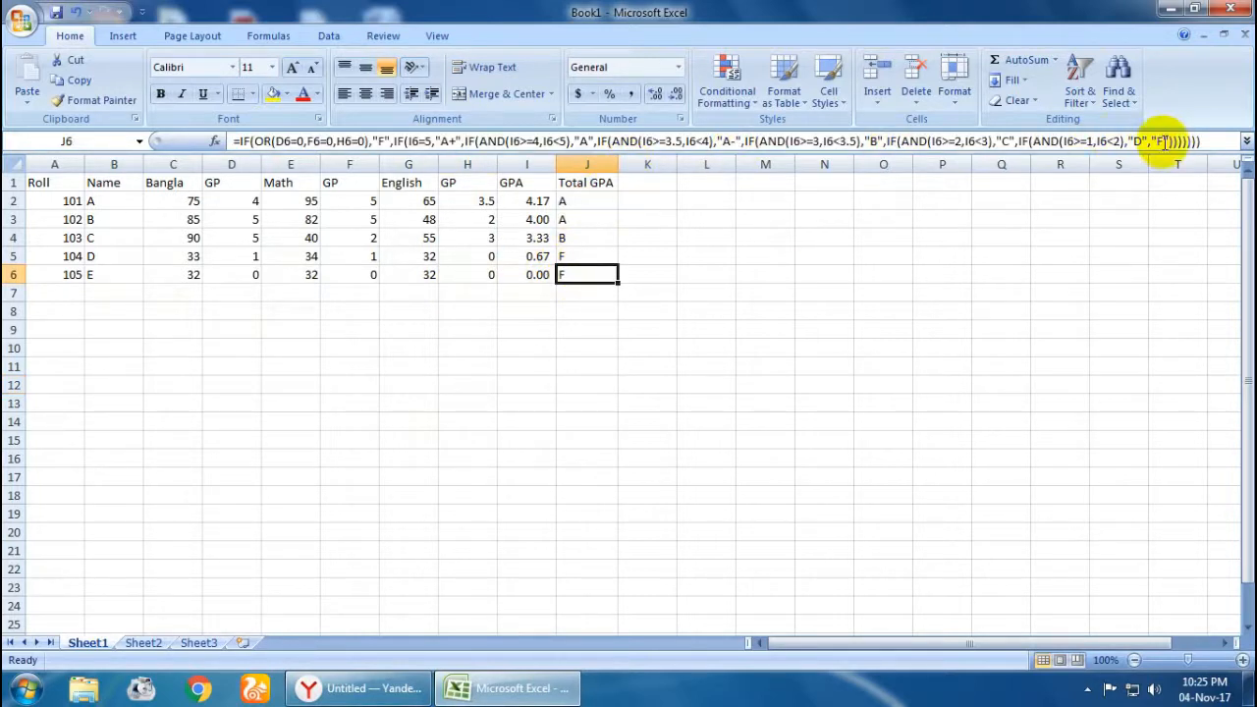